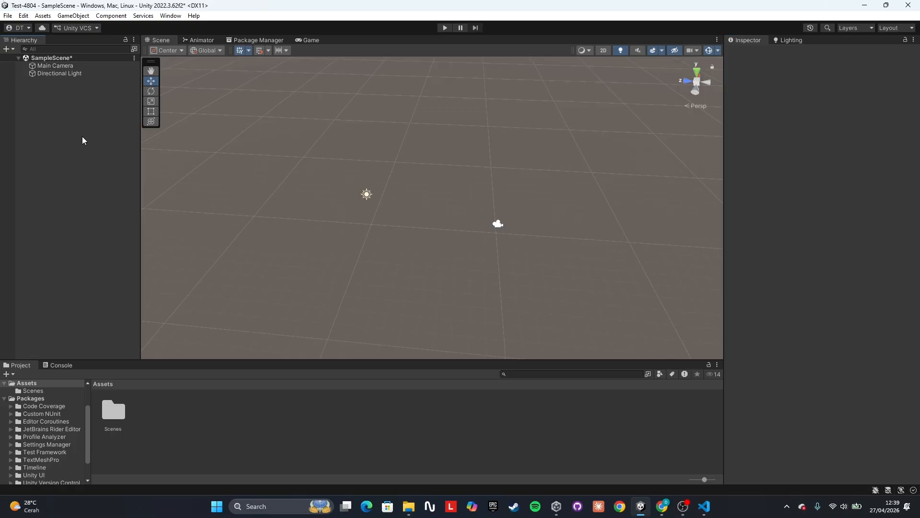
Add a 3D capsule to the scene as the player object
right_click(82, 140)
mouse_move(134, 283)
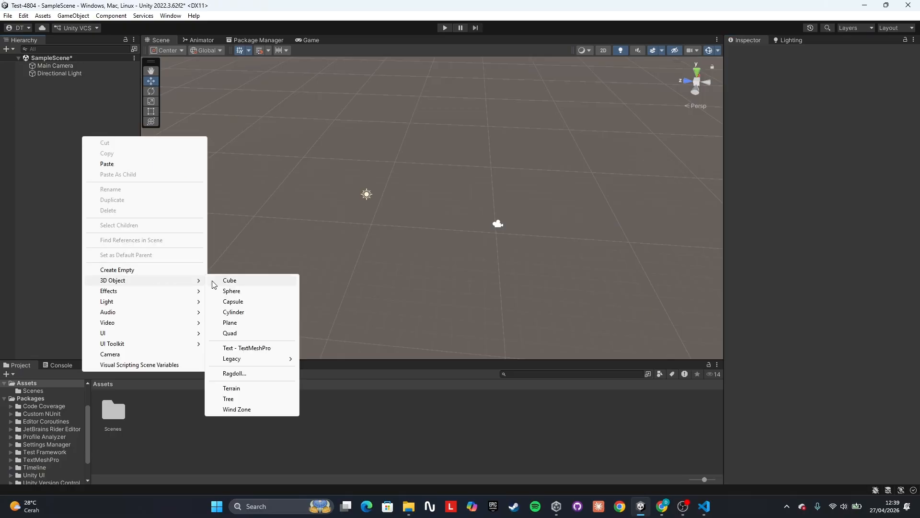
left_click(233, 302)
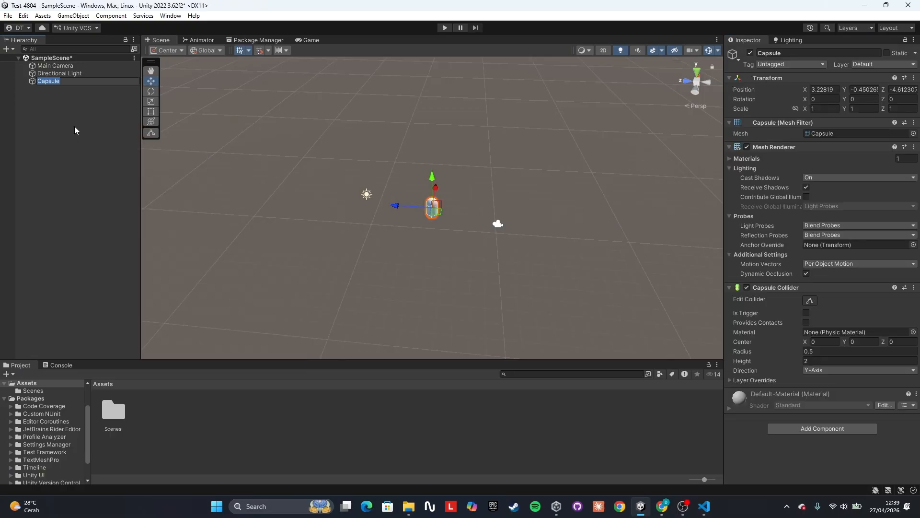
left_click(74, 125)
left_click(67, 82)
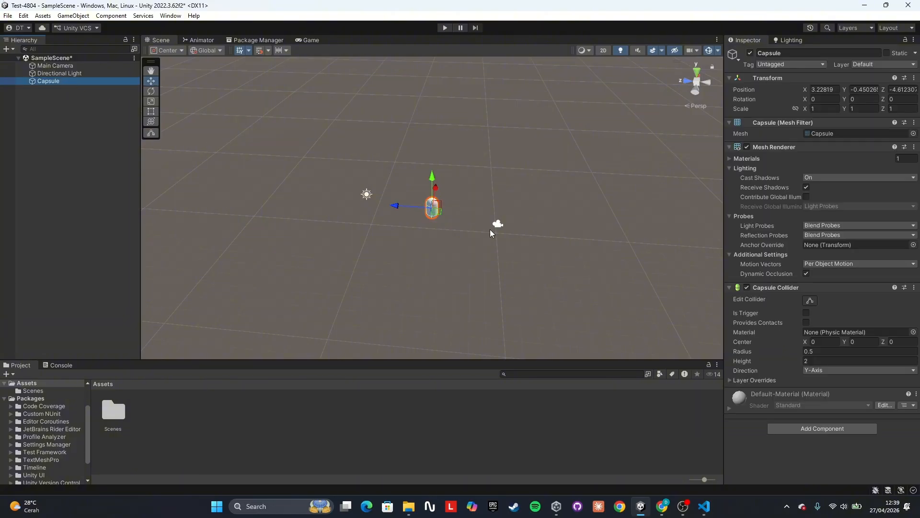
left_click(71, 112)
key("w")
right_click_drag(437, 197, 463, 184)
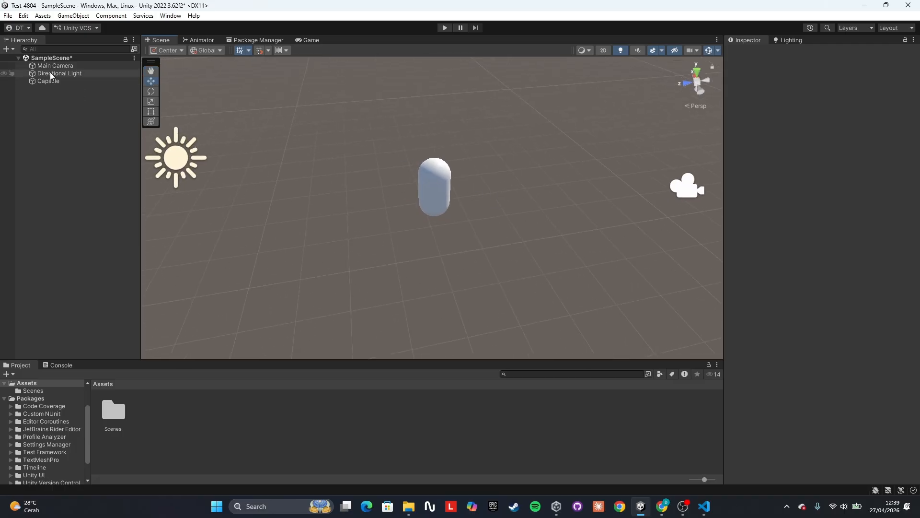
Make the Main Camera a child of the Capsule in the scene hierarchy
left_click(70, 66)
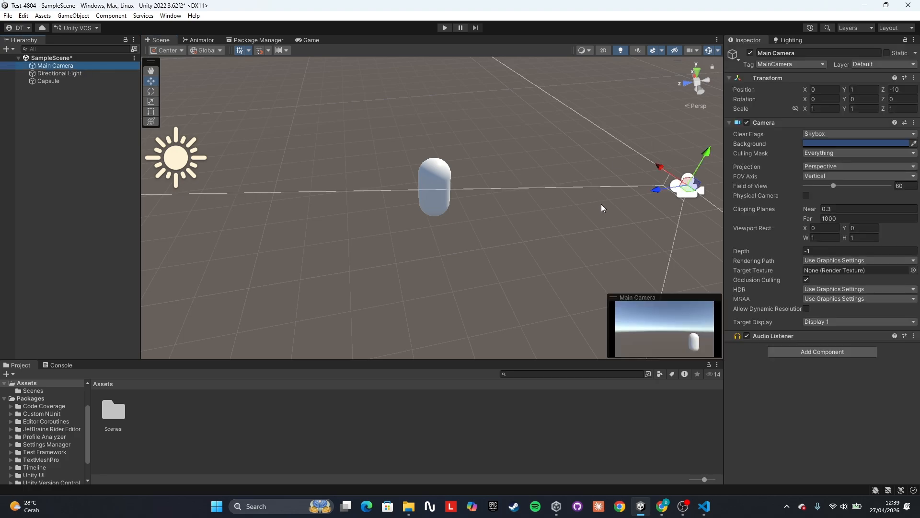
left_click_drag(62, 66, 51, 81)
mouse_move(391, 157)
left_mouse_down("alt")
mouse_move(586, 146)
mouse_move(381, 151)
left_mouse_up("alt")
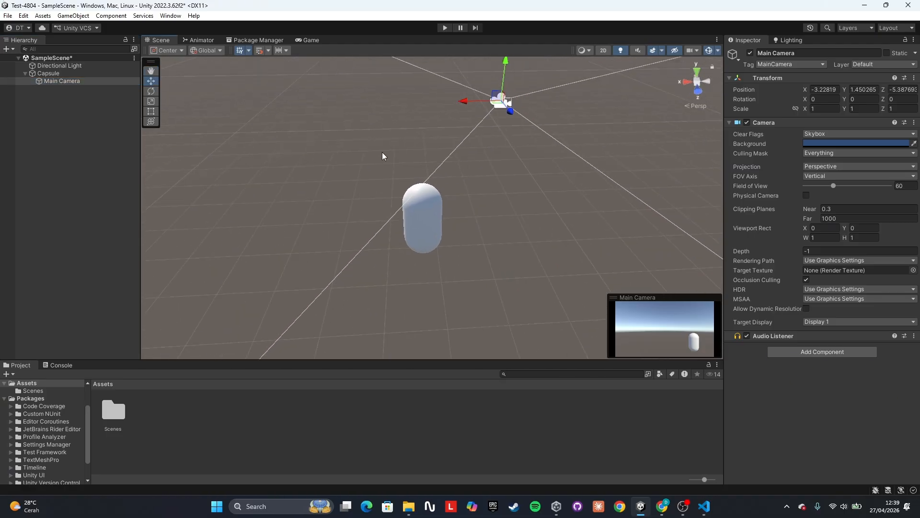
Move the Main Camera next to the capsule's top with the Transform tool, to about X 0.79 and Z 0.1
left_click(57, 67)
left_click(57, 73)
left_click(151, 121)
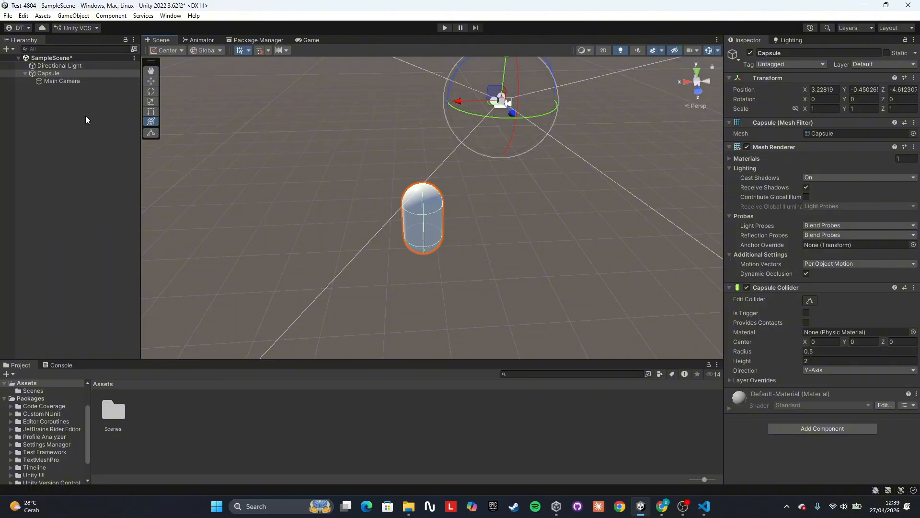
left_click(60, 82)
left_click(63, 74)
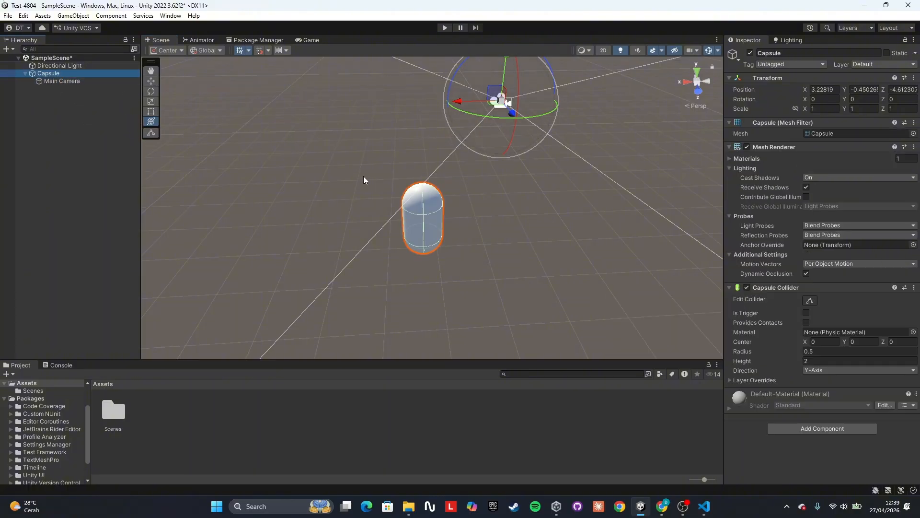
left_click(114, 82)
left_click_drag(509, 117, 389, 214)
key("w")
right_click_drag(389, 214, 681, 195)
key("a")
left_click_drag(621, 160, 518, 231)
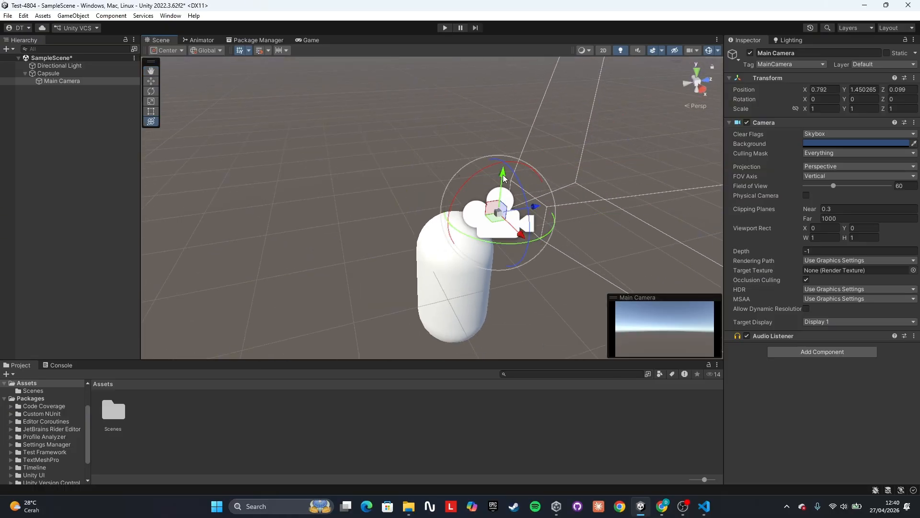
Centre the Main Camera in the capsule's head, at about X 0.02 and Y 0.57
left_click_drag(503, 175, 499, 214)
right_click_drag(476, 229, 599, 201)
left_click_drag(528, 169, 441, 174)
left_click_drag(403, 142, 404, 173)
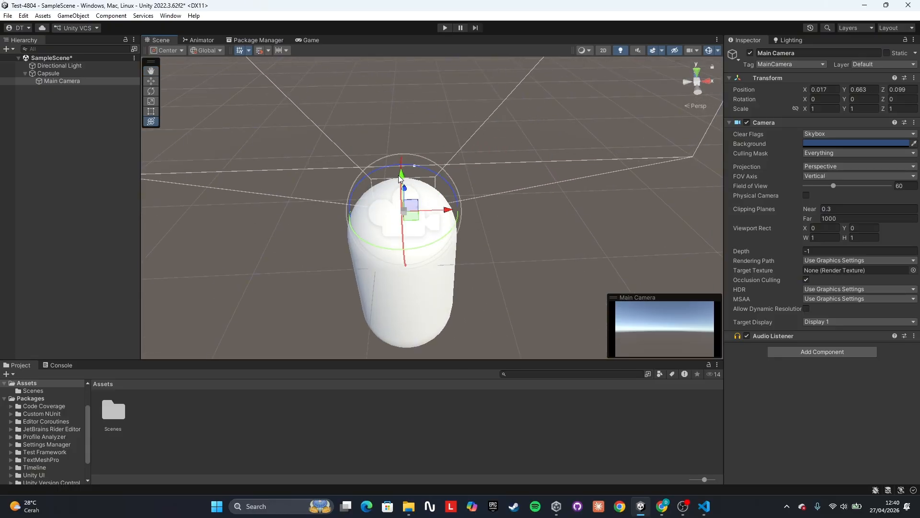
right_click_drag(404, 172, 606, 178)
left_click_drag(483, 147, 486, 158)
right_click_drag(486, 157, 306, 173)
key("s")
key("d")
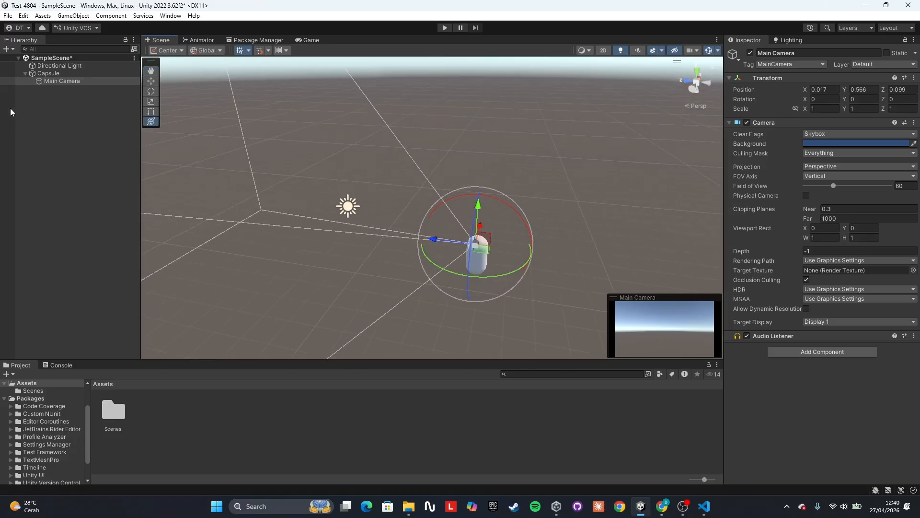
Add a 3D cube and place it unrotated below the capsule, at about X 1.56, Y -3.99, Z 0.54
left_click(71, 73)
left_click(72, 94)
right_click(77, 110)
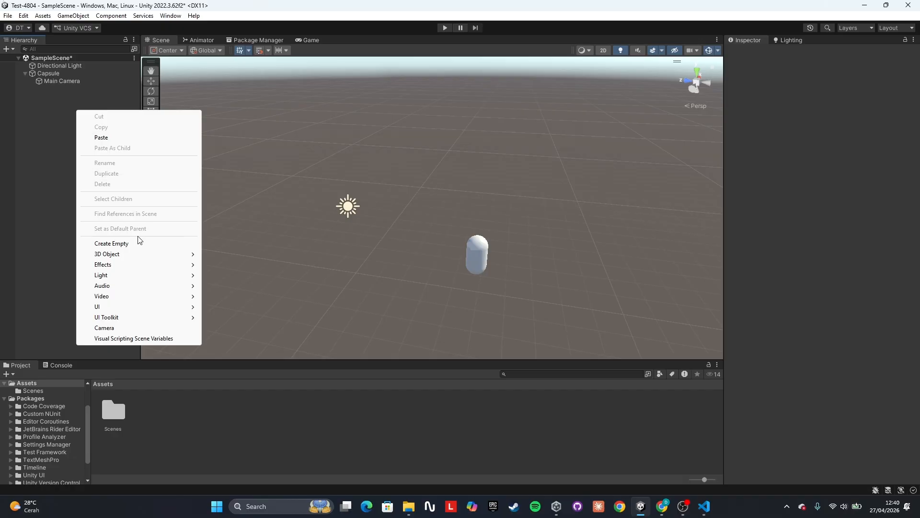
mouse_move(187, 254)
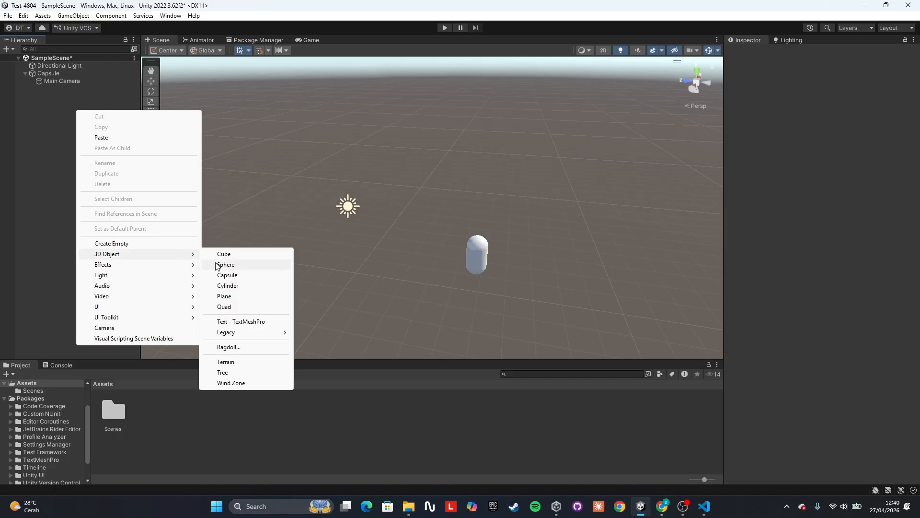
left_click(229, 257)
right_click_drag(314, 248, 481, 267)
key("a")
left_click_drag(309, 215, 513, 277)
right_click_drag(538, 280, 585, 292)
left_click_drag(504, 305, 504, 302)
left_click_drag(505, 303, 528, 241)
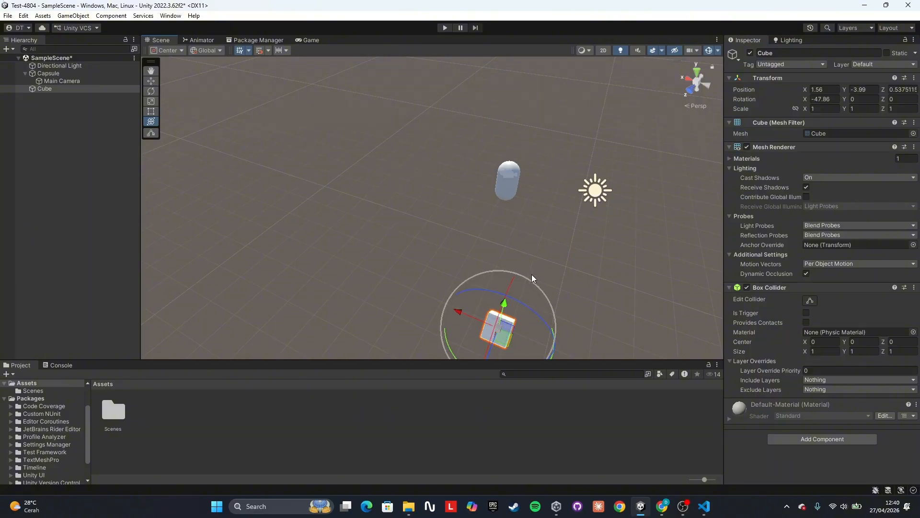
key("ctrl+z")
Scale the cube into a wide, flat floor of about 20.8 in X and Z and 1.35 in Y
right_click_drag(531, 274, 545, 306)
key("d")
right_click_drag(498, 272, 484, 284)
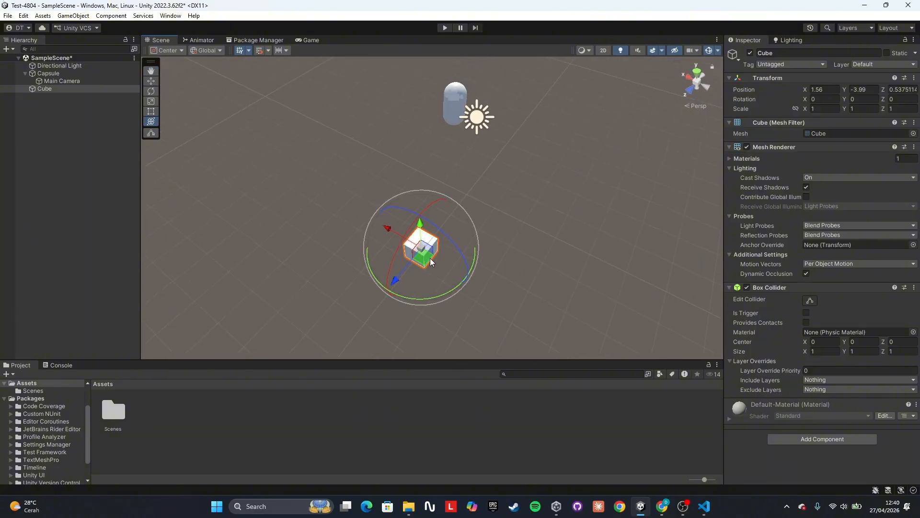
left_click(156, 101)
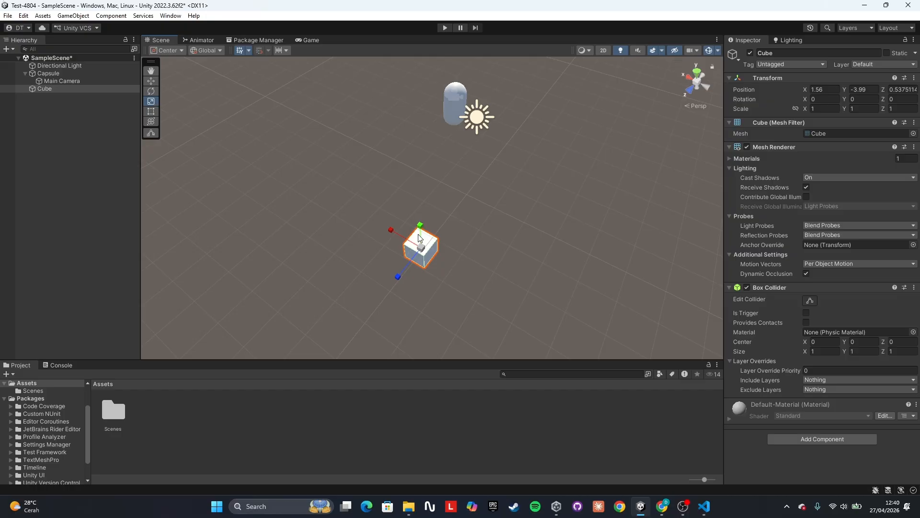
left_click_drag(420, 226, 805, 160)
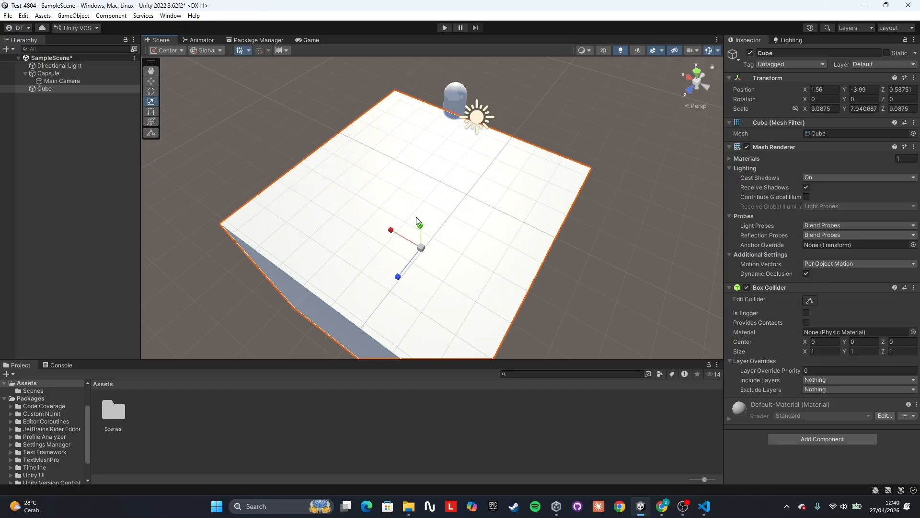
left_click_drag(419, 225, 551, 224)
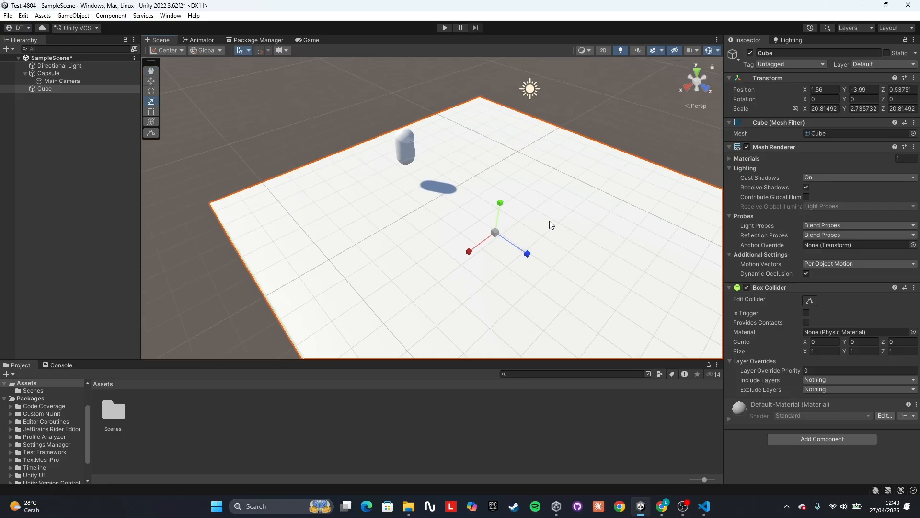
left_click_drag(501, 203, 497, 220)
Reposition the floor under the capsule, at about Y -2.29 and Z -0.74
left_click(154, 121)
left_click_drag(240, 154, 463, 143, "alt")
left_click(459, 114)
mouse_move(462, 105)
left_mouse_down()
mouse_move(463, 96)
mouse_move(459, 111)
mouse_move(463, 89)
left_mouse_up()
key("ctrl+z")
key("ctrl+z")
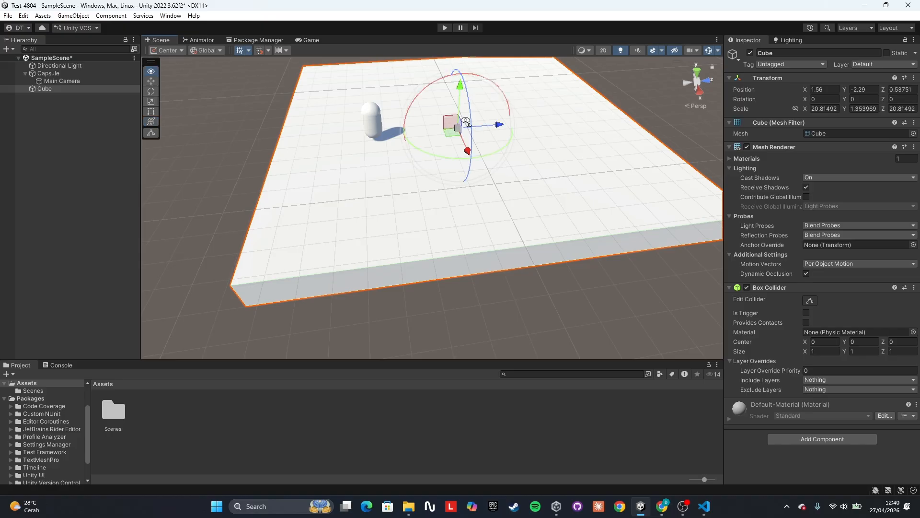
left_click_drag(497, 123, 267, 111)
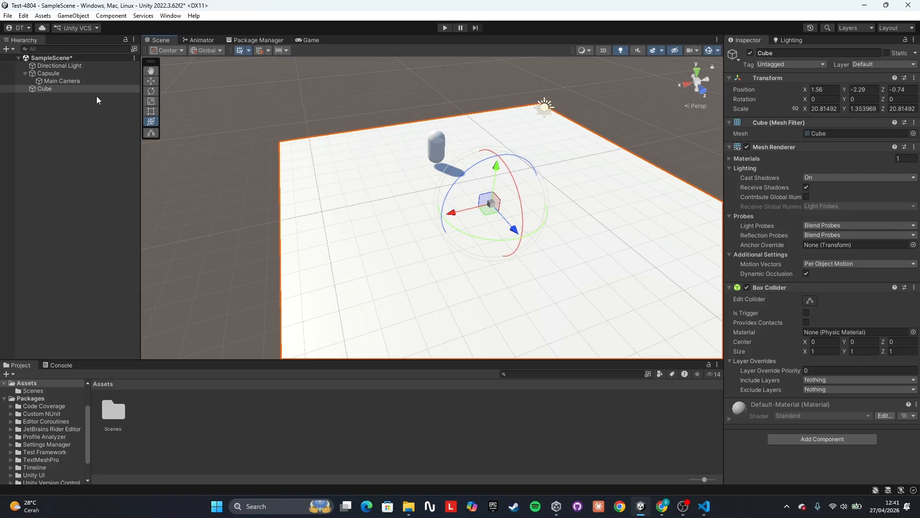
Select the capsule and switch to Google Drive to look over the C# files in the Script folder
left_click(68, 73)
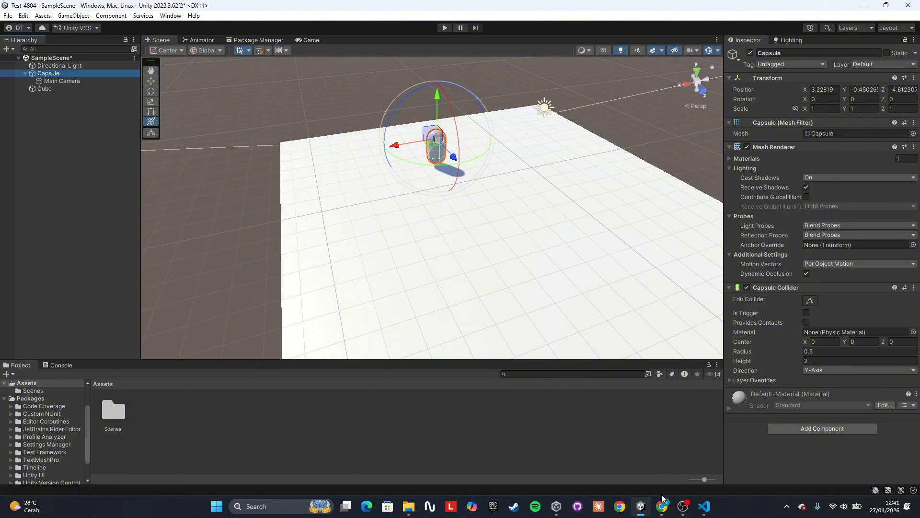
mouse_move(663, 502)
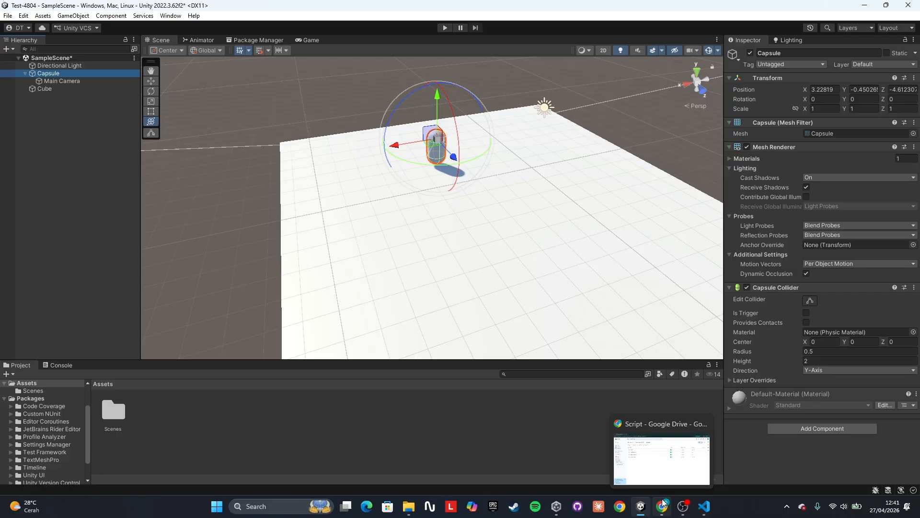
left_click(664, 502)
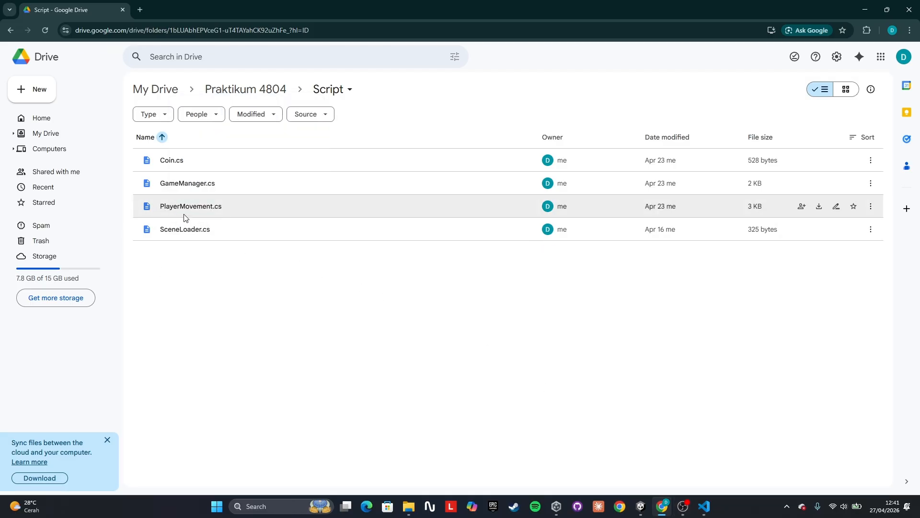
Return to Unity and create a folder named Script in the project's Assets
left_click(641, 506)
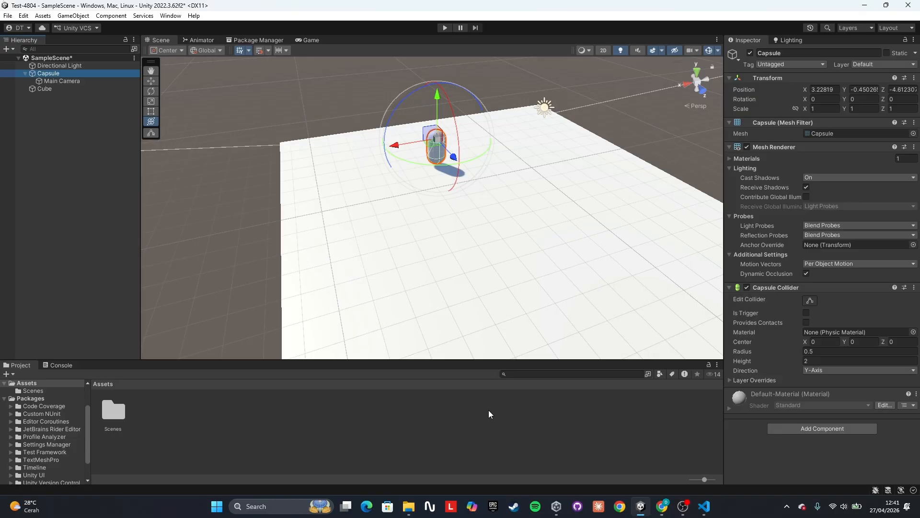
right_click(201, 395)
mouse_move(286, 129)
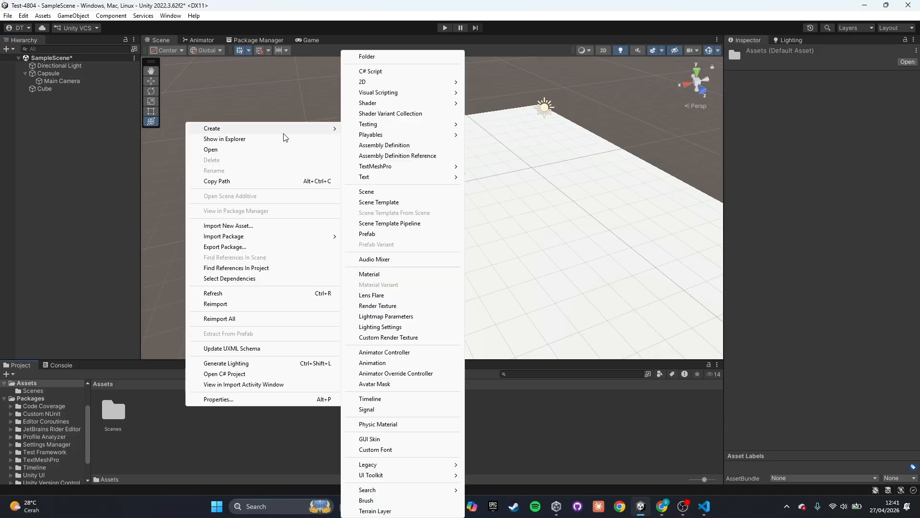
left_click(390, 60)
type("Sc")
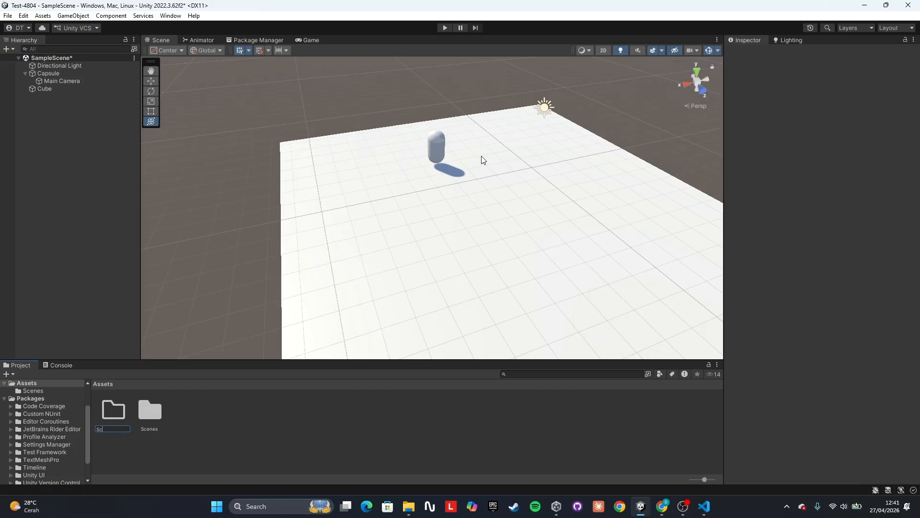
type("ript")
key("Return")
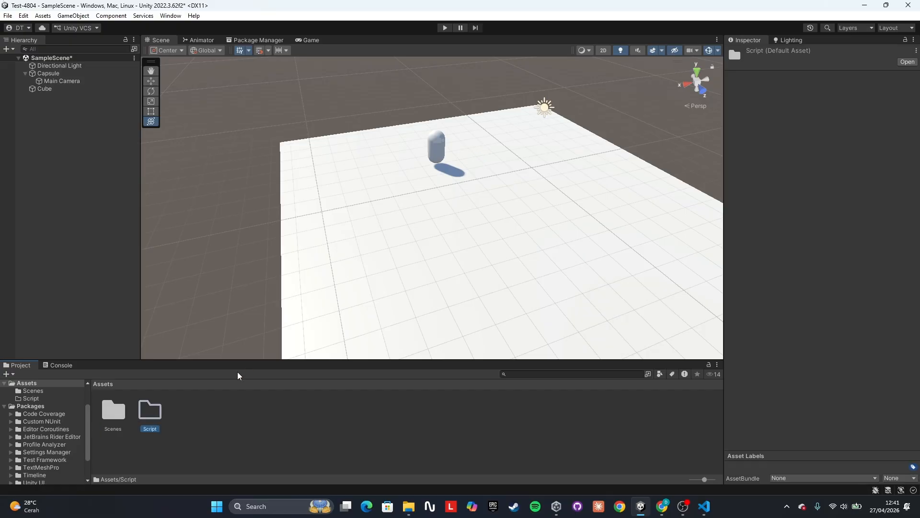
Create a C# script named PlayerMovement inside the Script folder
double_click(148, 416)
right_click(146, 415)
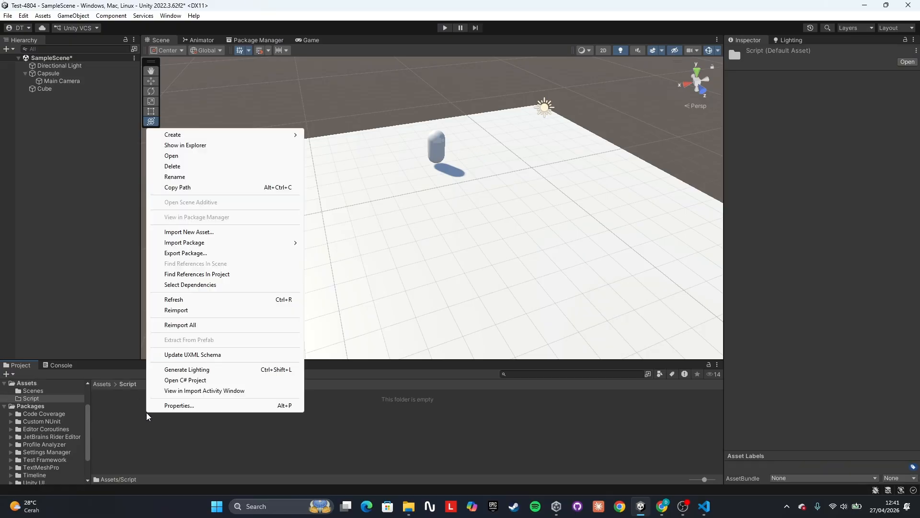
mouse_move(253, 135)
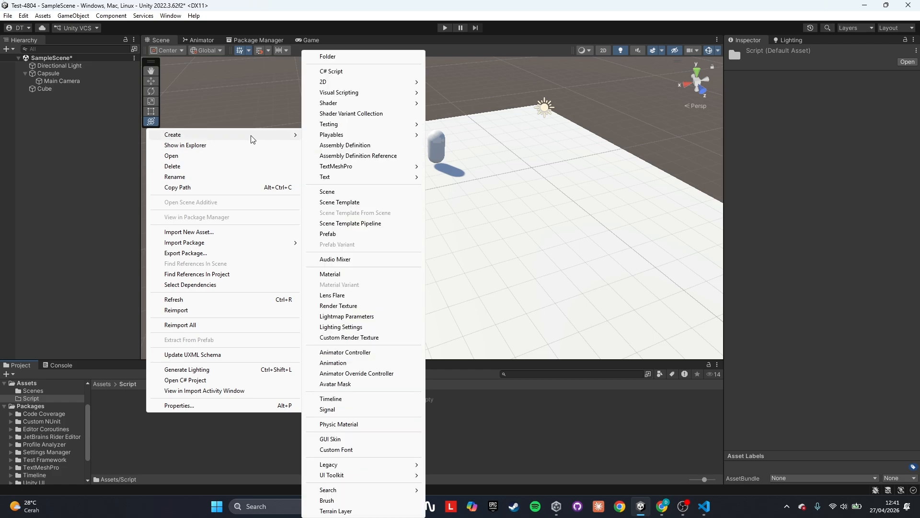
left_click(352, 72)
type("PlayerMov")
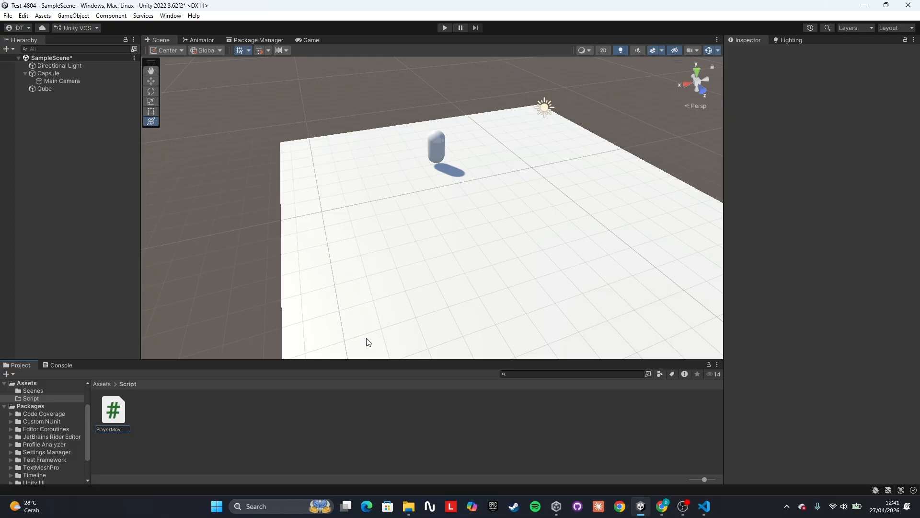
type("ement")
key("Return")
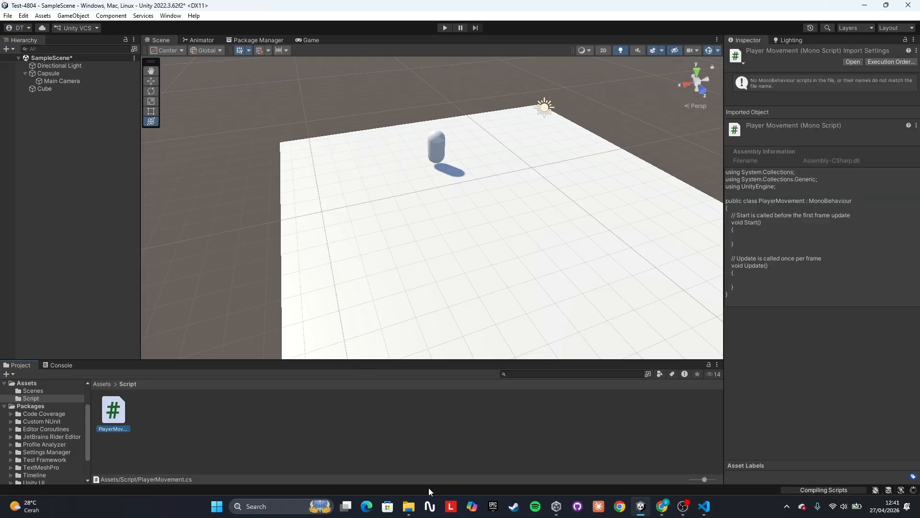
Switch to File Explorer and open the existing PlayerMovement.cs from the AAA.4804 folder in the code editor
mouse_move(414, 513)
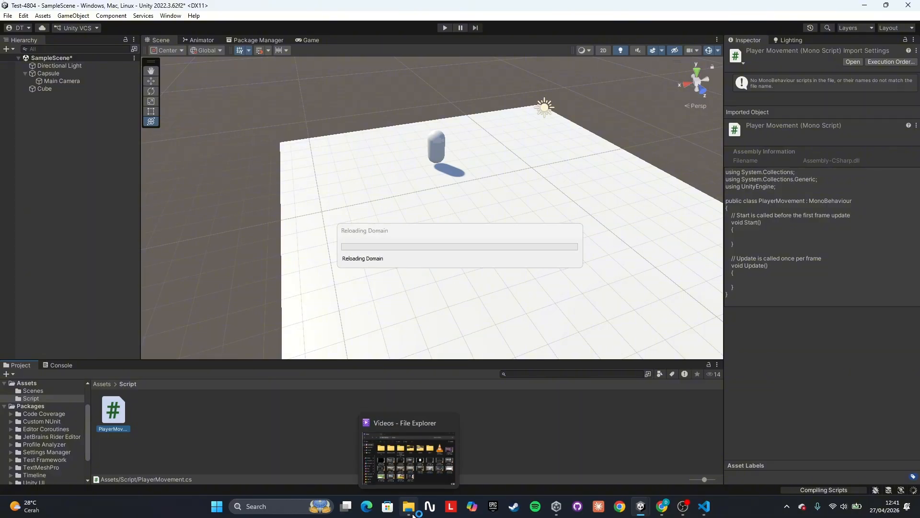
left_click(413, 481)
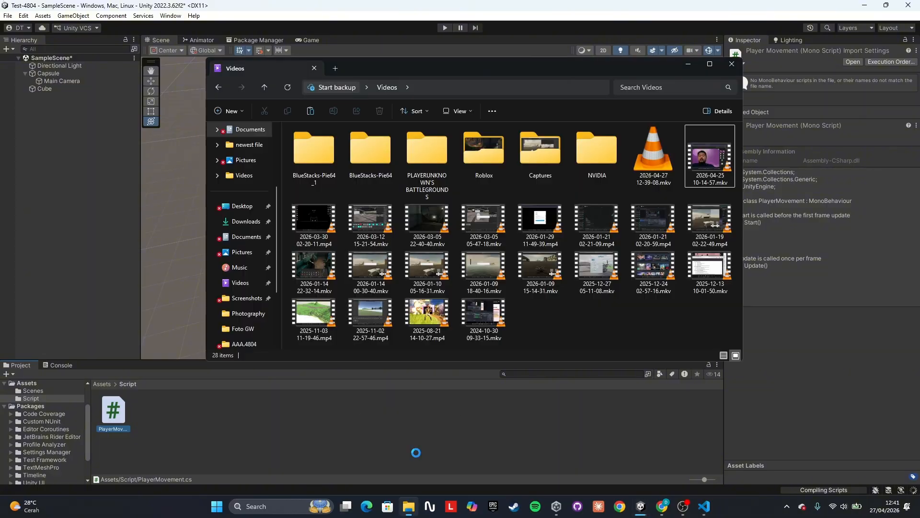
left_click(219, 87)
left_click(340, 173)
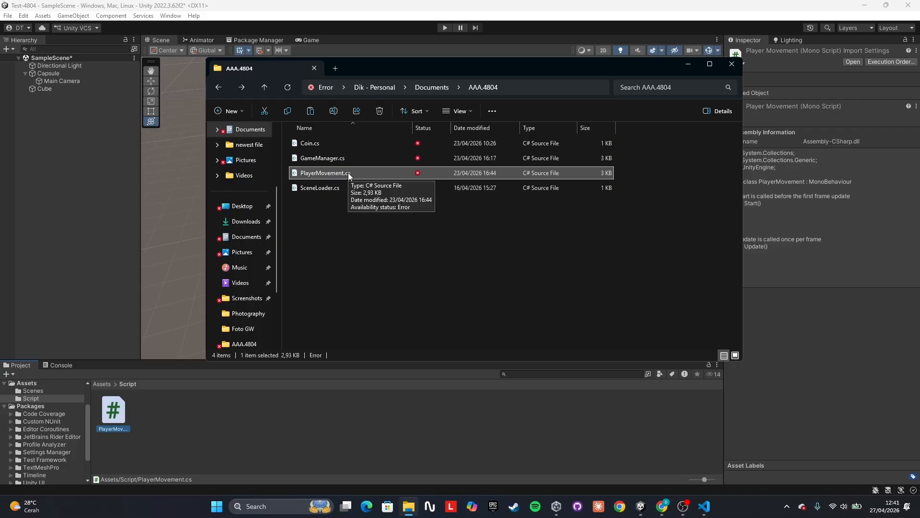
double_click(348, 172)
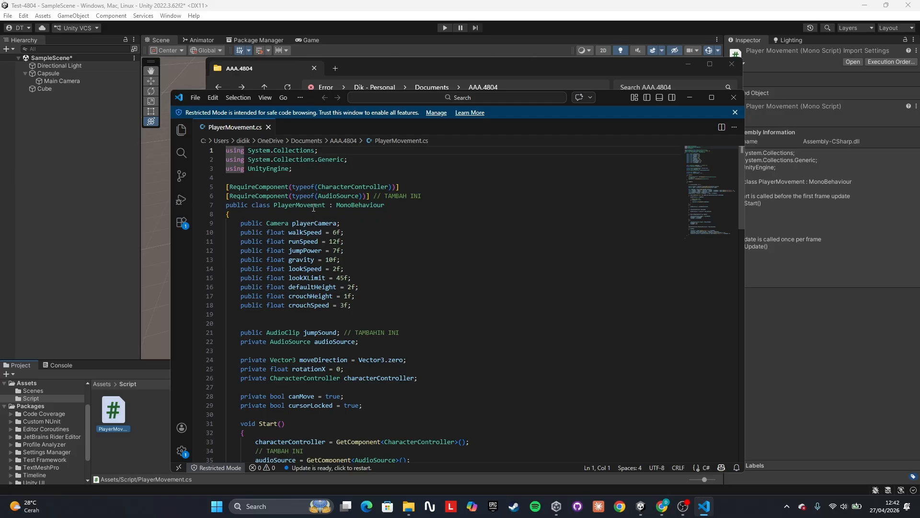
Open Unity's new PlayerMovement script in Visual Studio, and copy all the code from the existing PlayerMovement.cs in VS Code
left_click(356, 229)
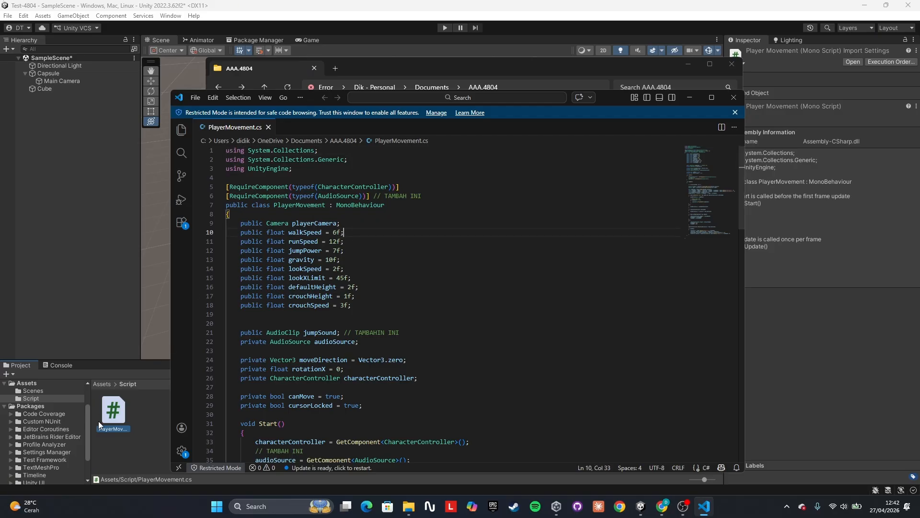
double_click(113, 417)
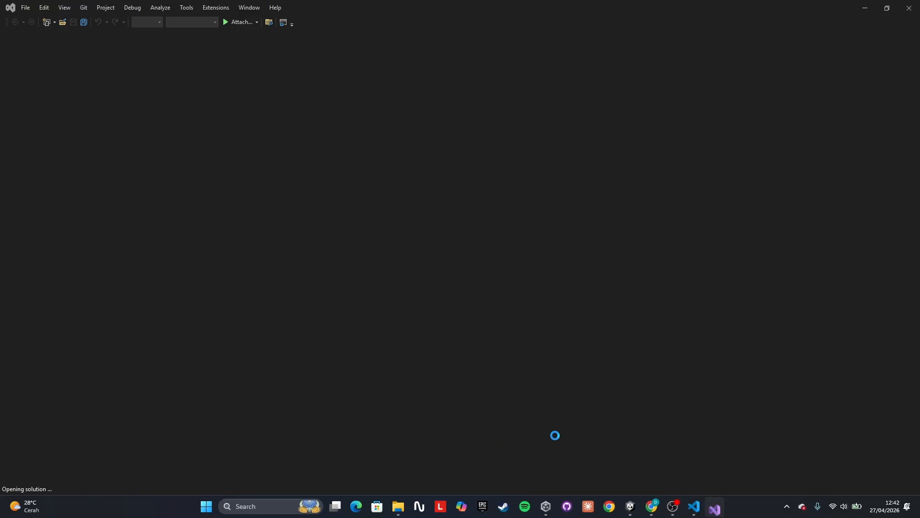
left_click(694, 506)
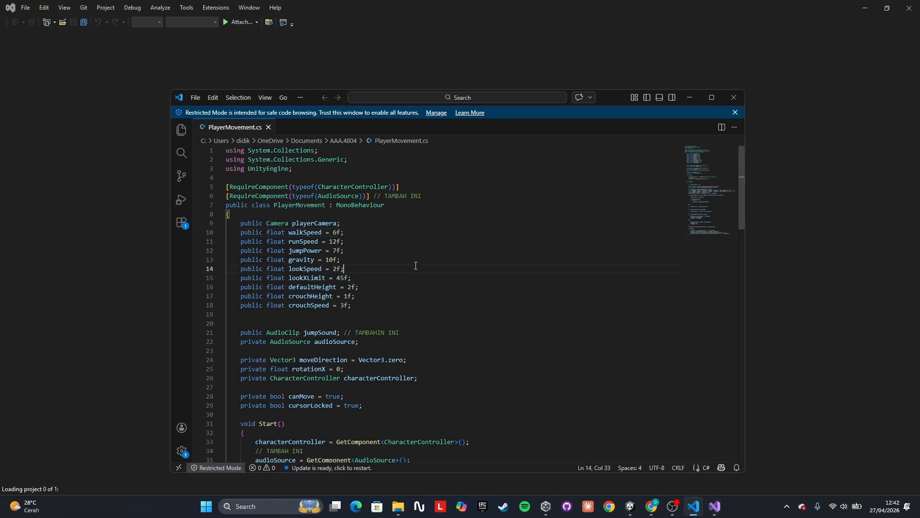
key("ctrl+a")
key("ctrl+c")
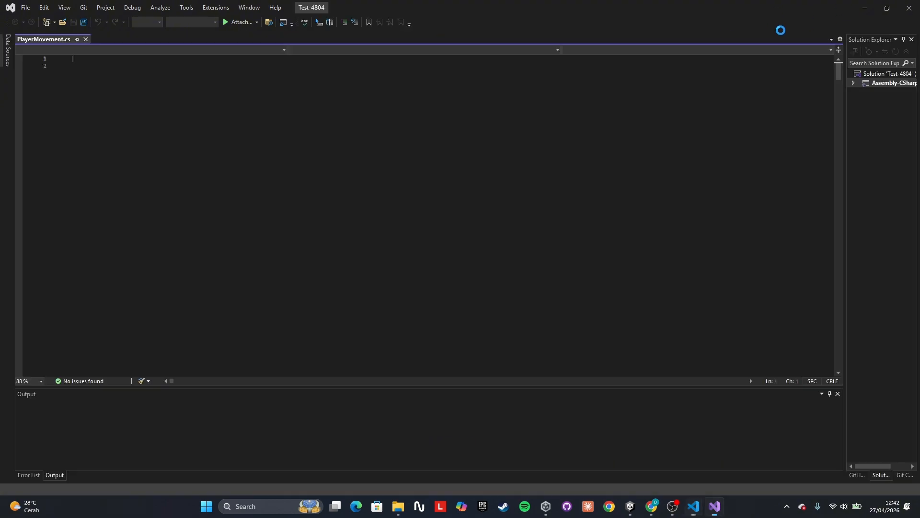
In Visual Studio, replace the entire default code of PlayerMovement.cs with the copied code and save the file
left_click(318, 148)
key("ctrl+a")
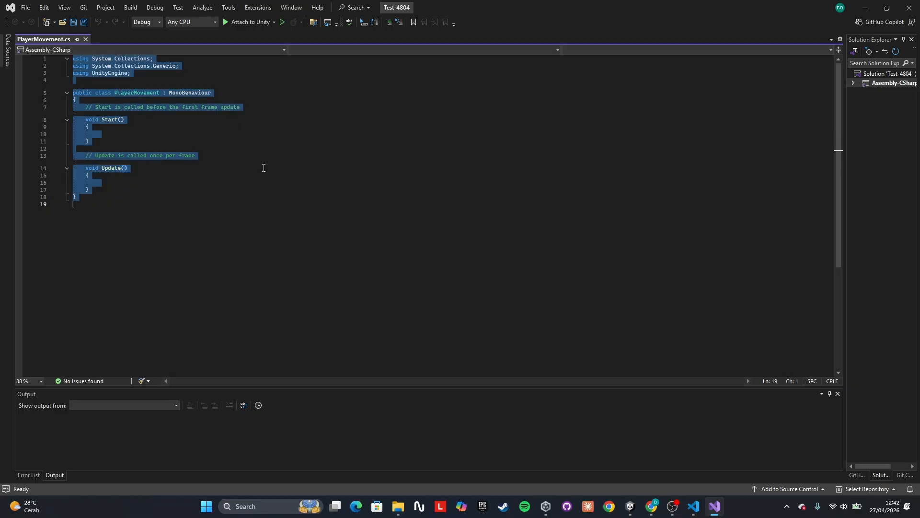
key("ctrl+v")
scroll(259, 182, "up", 15)
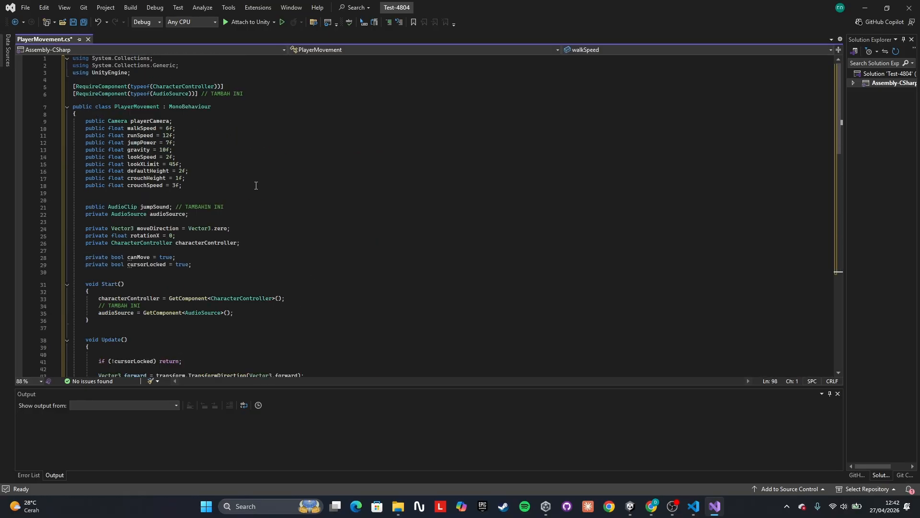
key("ctrl+s")
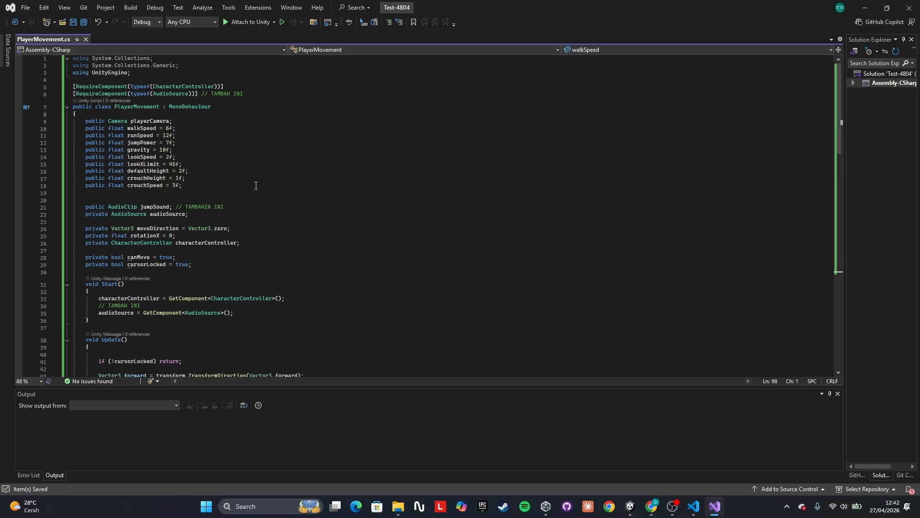
Return to Unity and add the Player Movement script as a component on the Capsule
left_click(631, 506)
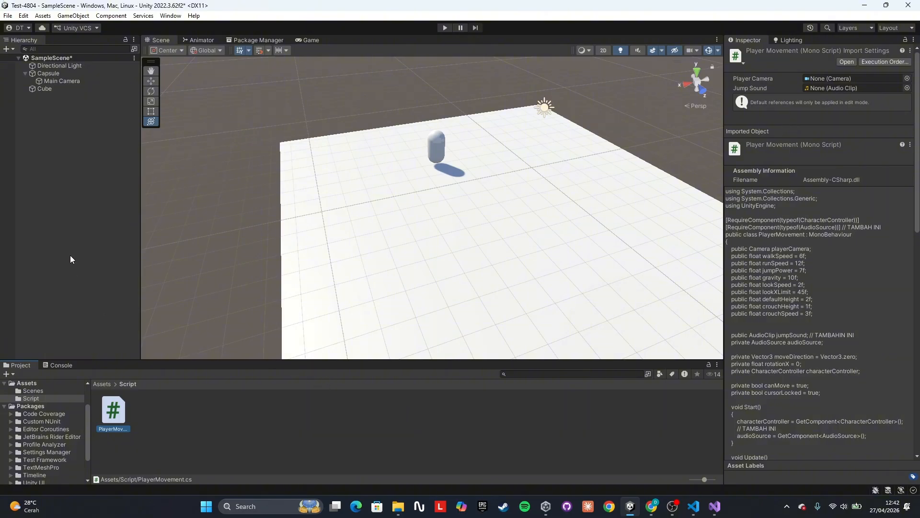
left_click(64, 74)
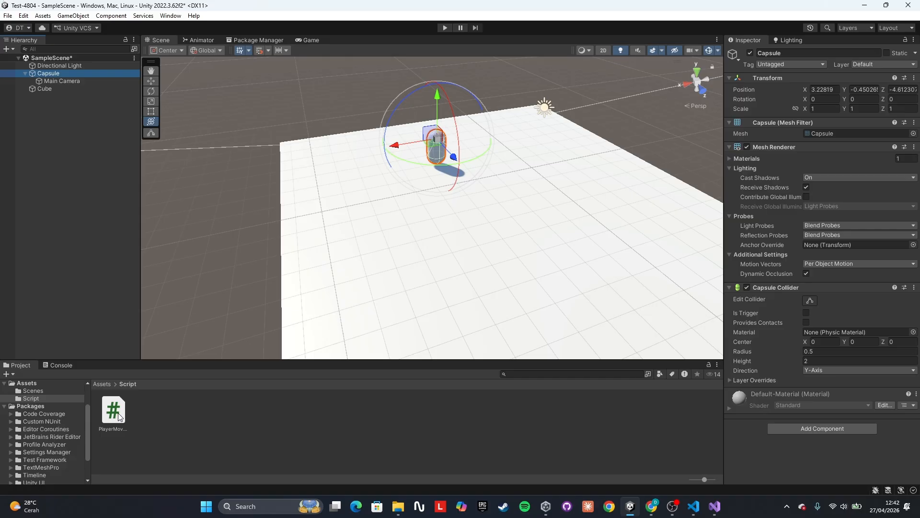
left_click_drag(121, 413, 135, 245)
left_click_drag(105, 141, 74, 75)
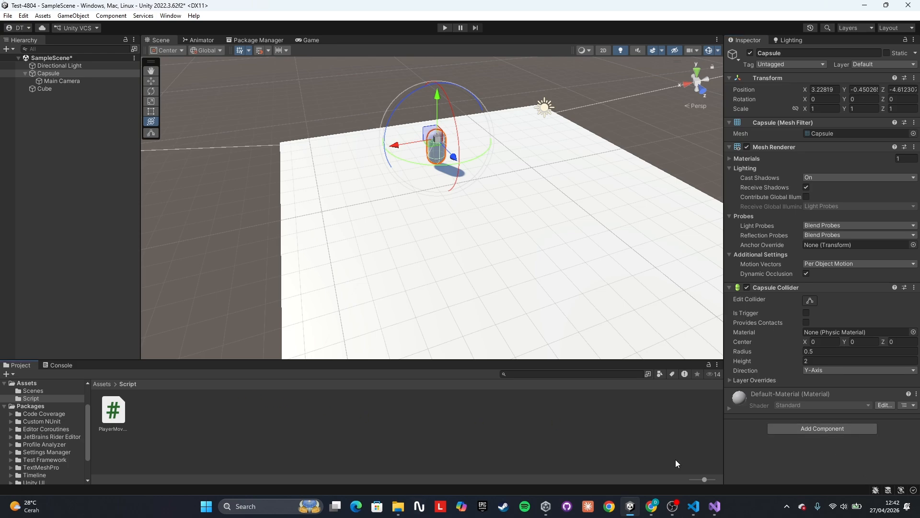
left_click(862, 428)
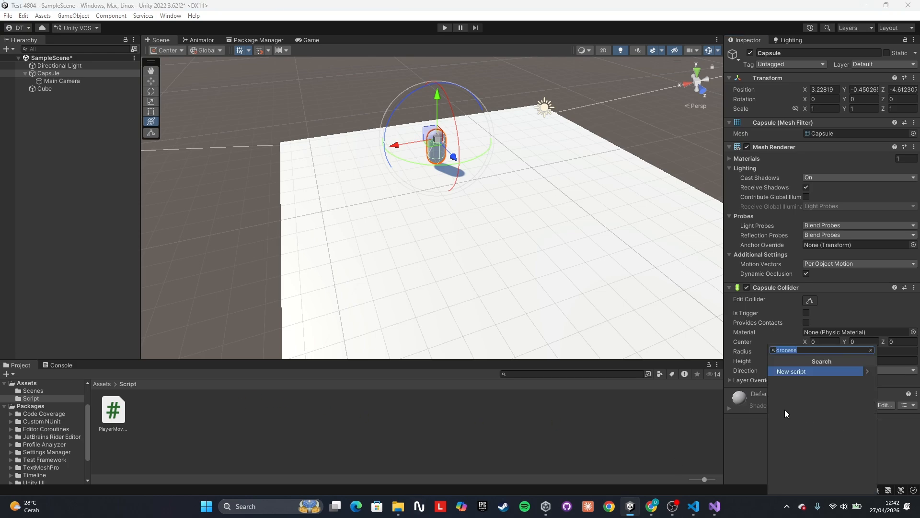
type("player")
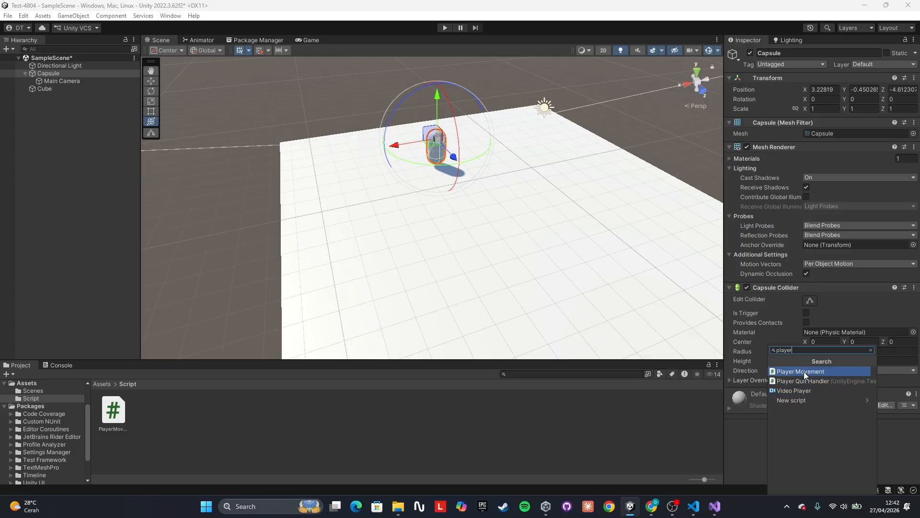
left_click(803, 372)
Assign the Main Camera as the Player Camera of the Capsule's Player Movement script
scroll(777, 385, "down", 4)
scroll(777, 379, "up", 3)
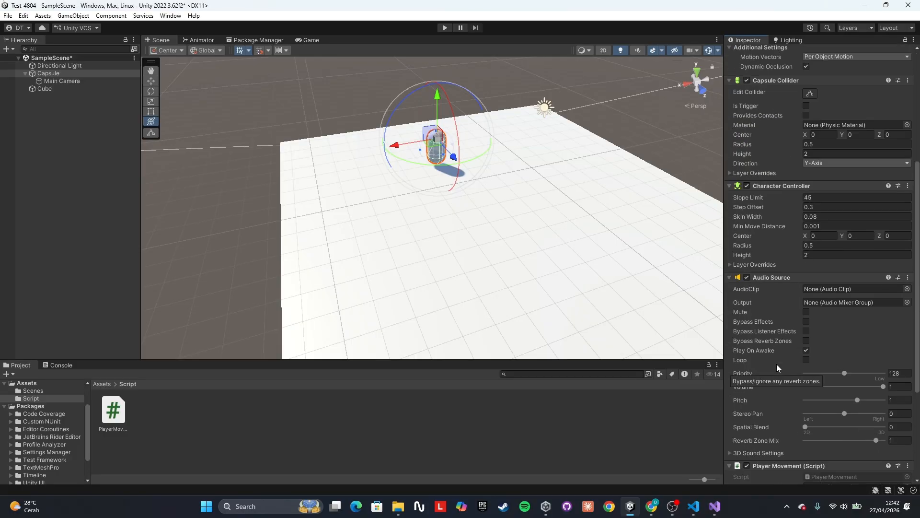
scroll(751, 320, "down", 10)
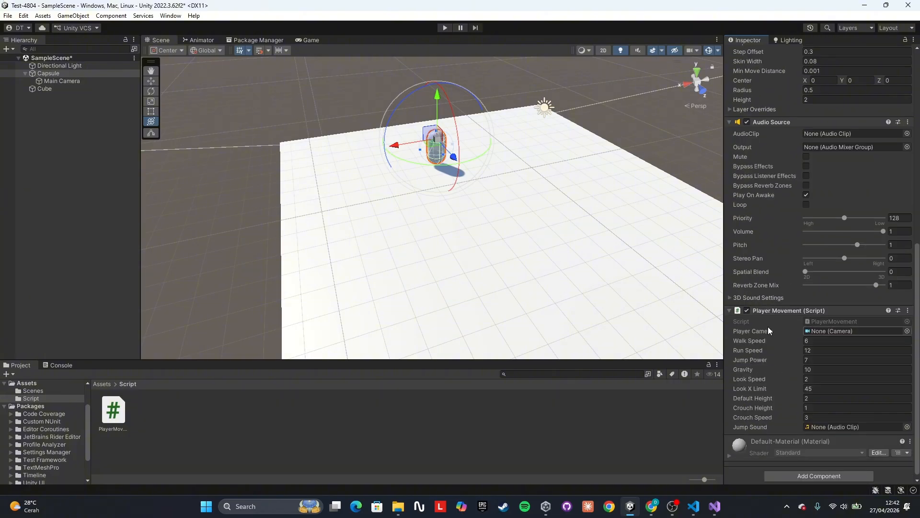
scroll(766, 326, "down", 1)
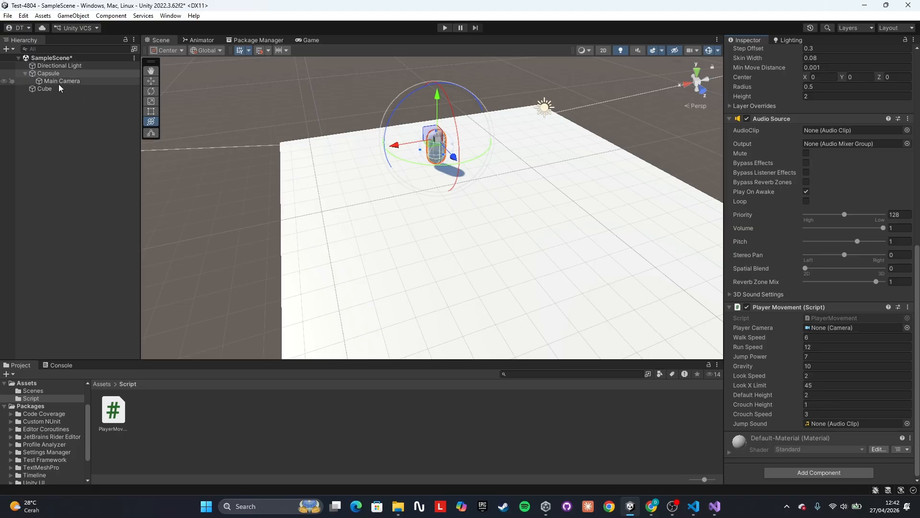
left_click_drag(75, 83, 237, 125)
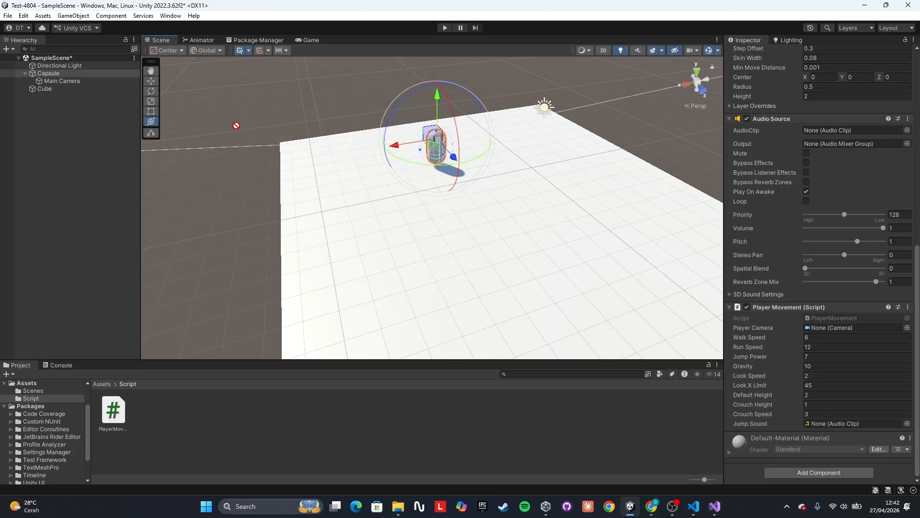
left_click_drag(699, 314, 843, 329)
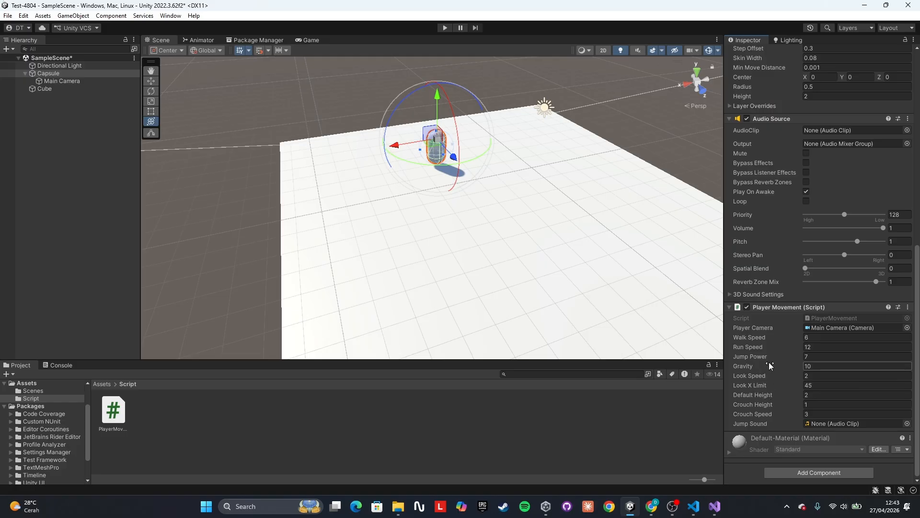
Deselect the Capsule, run the game to test walking in all directions, jumping and looking around, and stop play mode
scroll(769, 365, "up", 12)
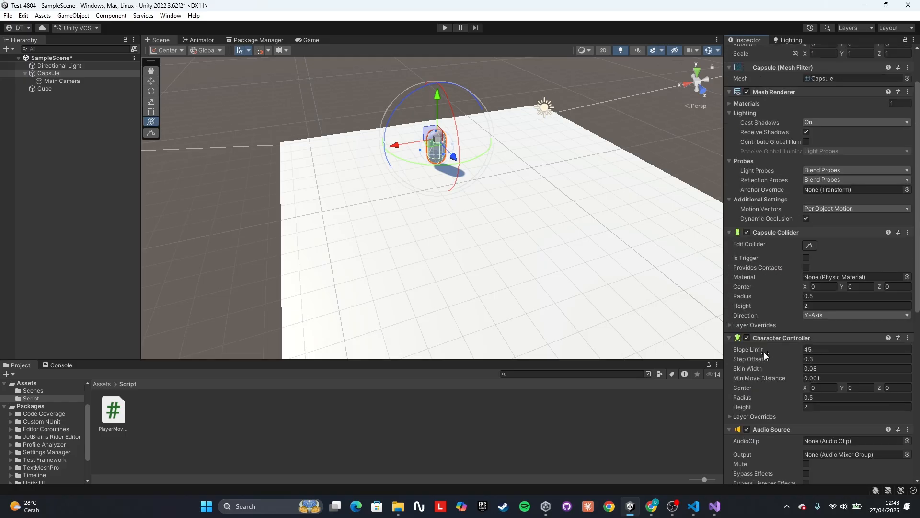
left_click(119, 157)
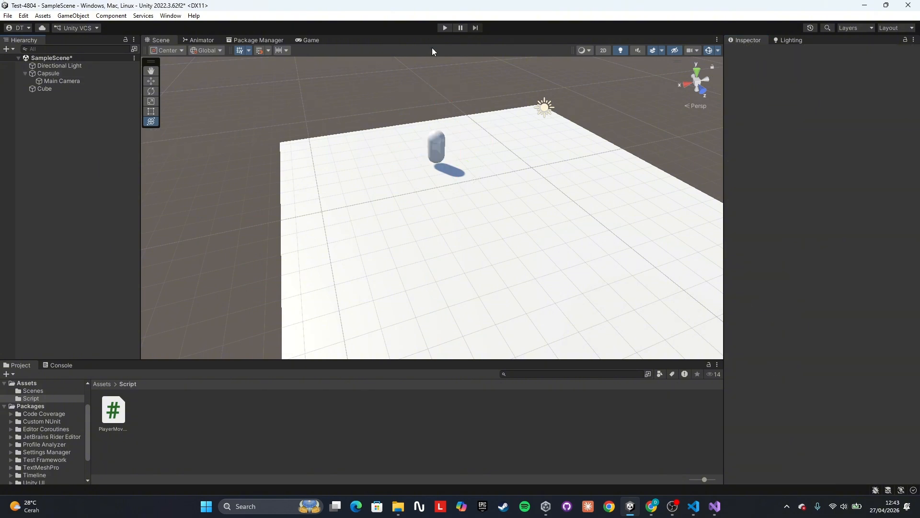
left_click(445, 28)
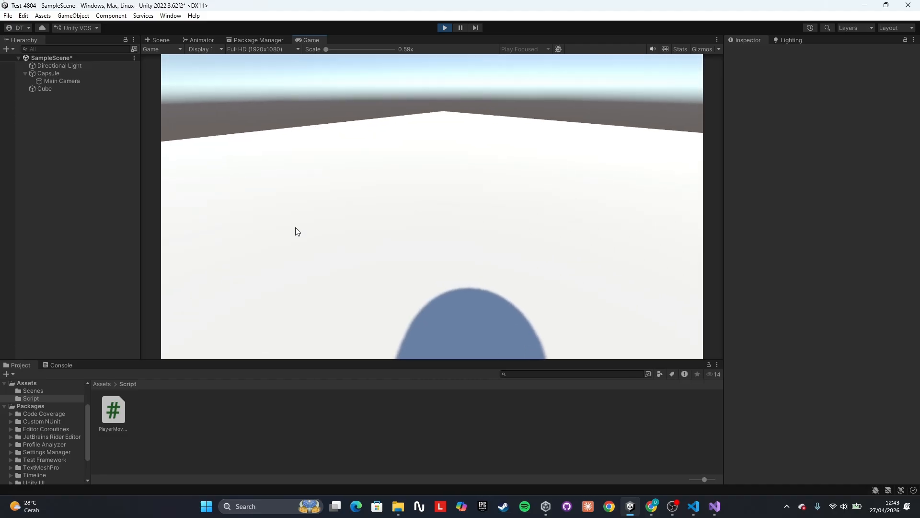
key("w")
key("a")
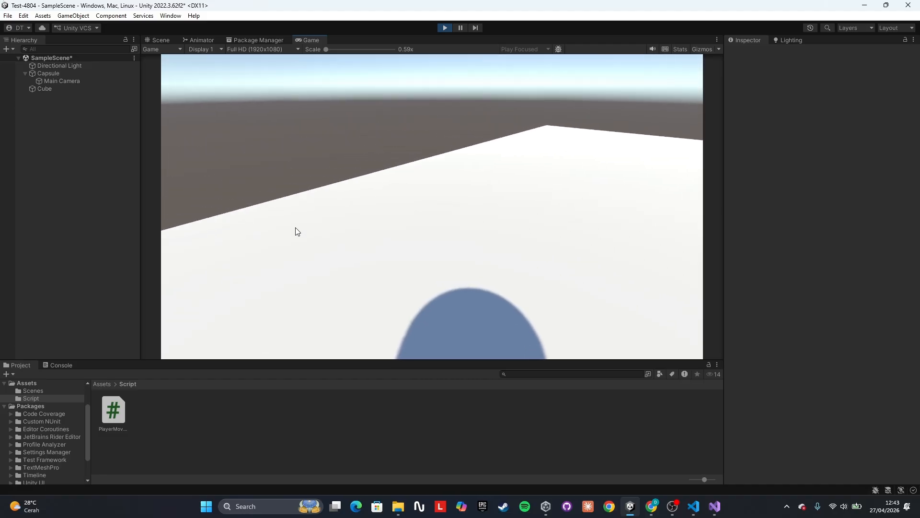
key("d")
key("s")
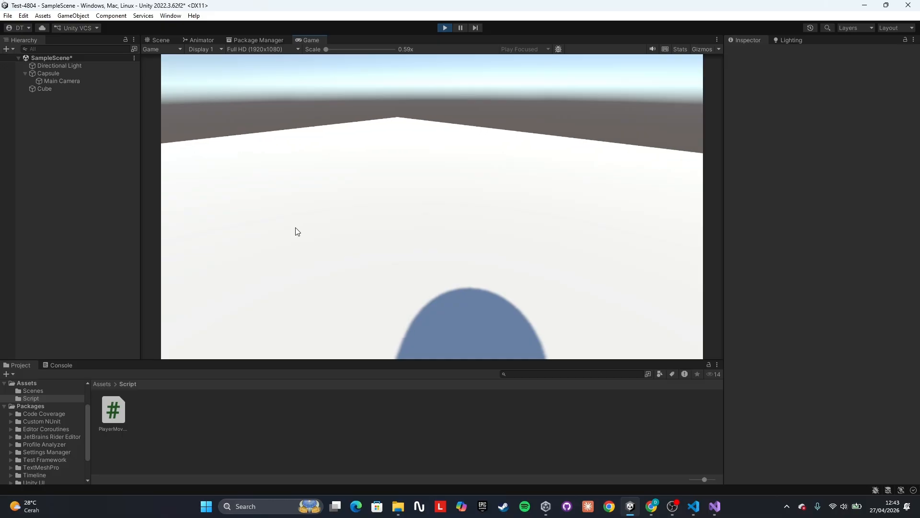
key("space")
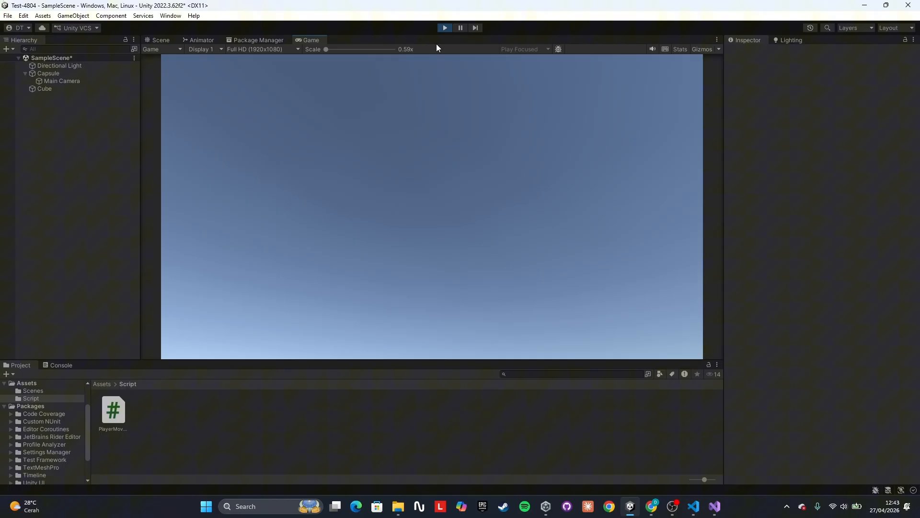
left_click(443, 28)
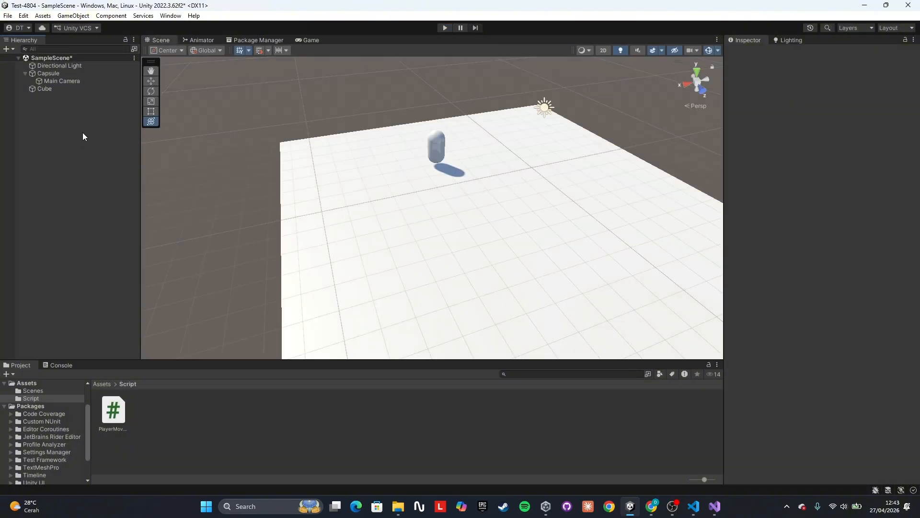
Add a second capsule to the scene and move it across the floor to about X 3.97, Z 6.4
left_click_drag(431, 204, 368, 160, "alt")
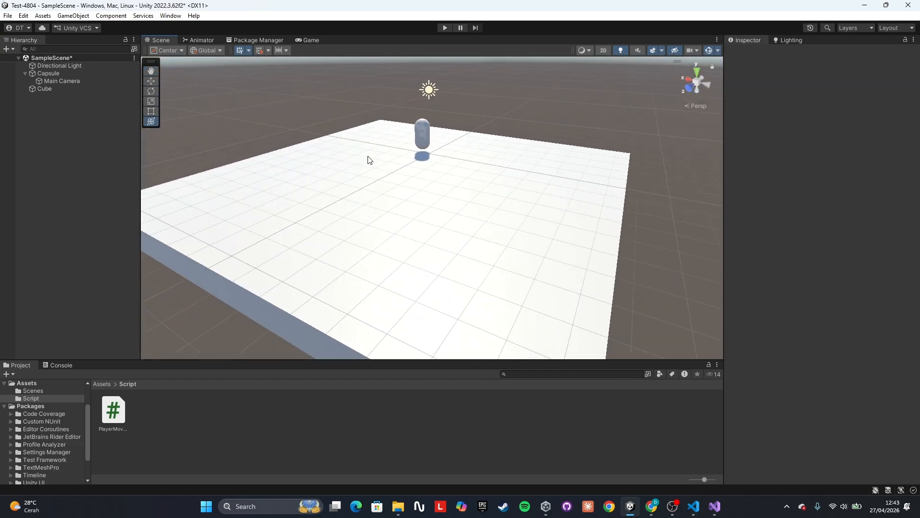
right_click(87, 164)
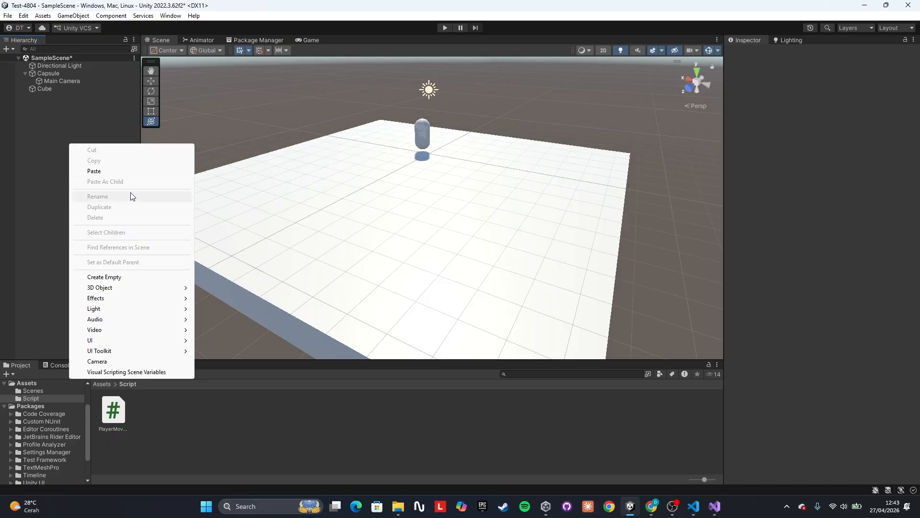
mouse_move(120, 291)
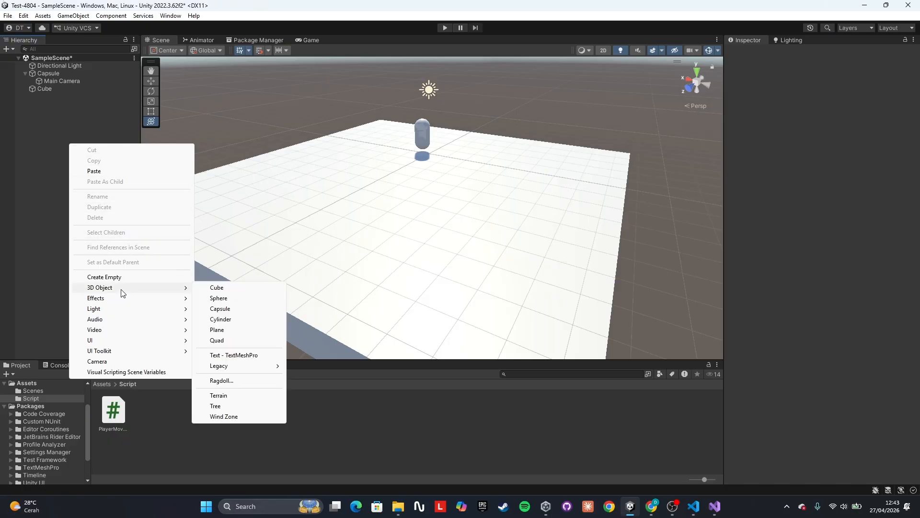
left_click(232, 310)
right_click_drag(308, 242, 378, 210)
key("a")
left_click_drag(372, 174, 361, 67)
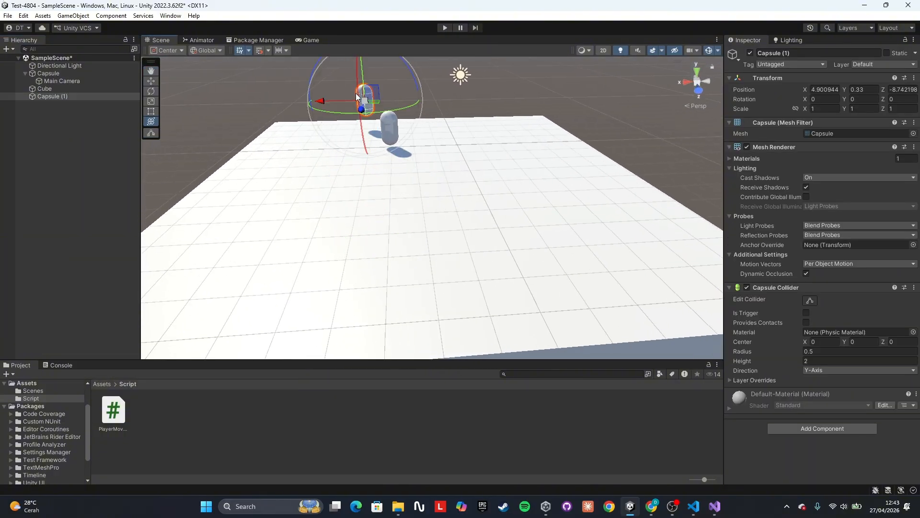
left_click_drag(361, 110, 307, 234)
right_click_drag(405, 180, 338, 177)
key("d")
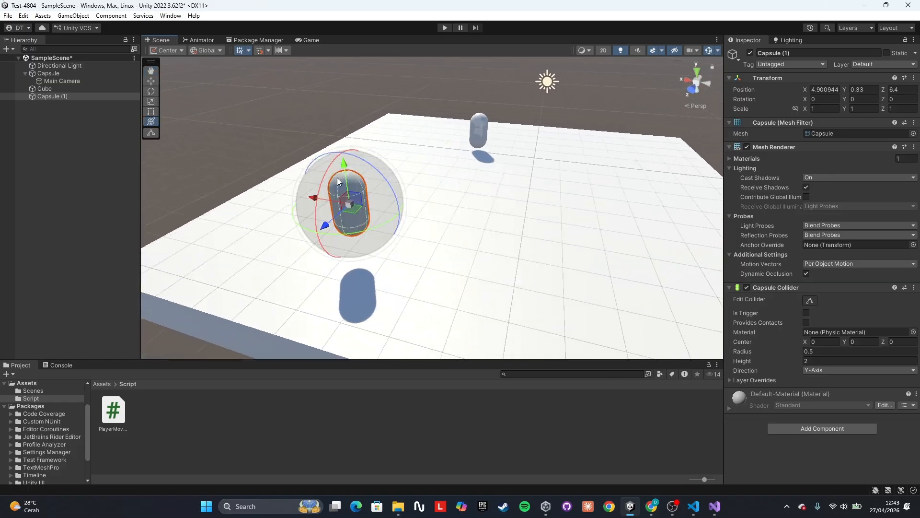
left_click_drag(299, 197, 327, 202)
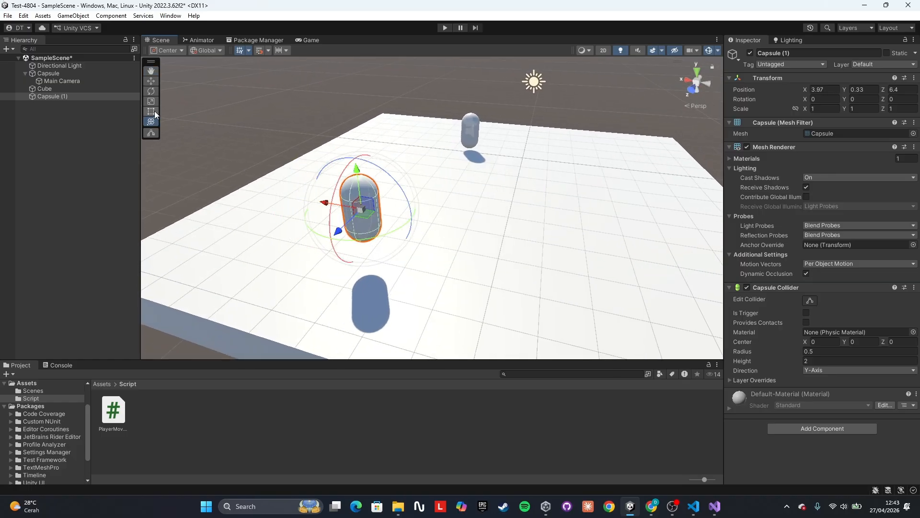
Flatten the second capsule to a Y scale of about 0.22 and set its Z rotation to 90
left_click(151, 101)
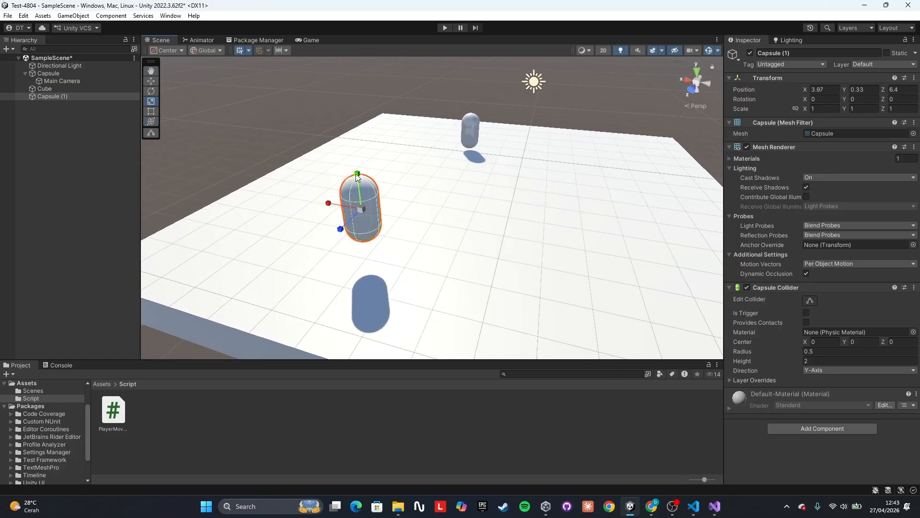
left_click_drag(357, 177, 600, 198)
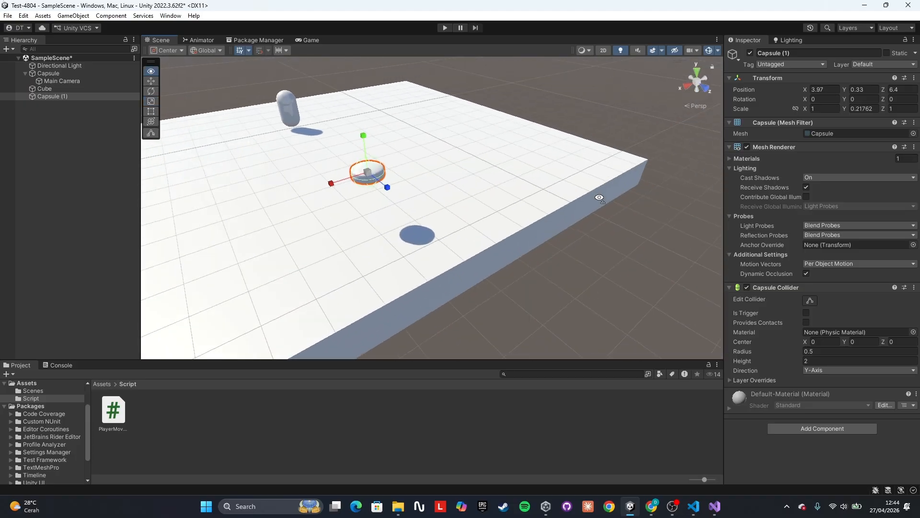
right_click_drag(599, 198, 693, 191)
left_click(151, 122)
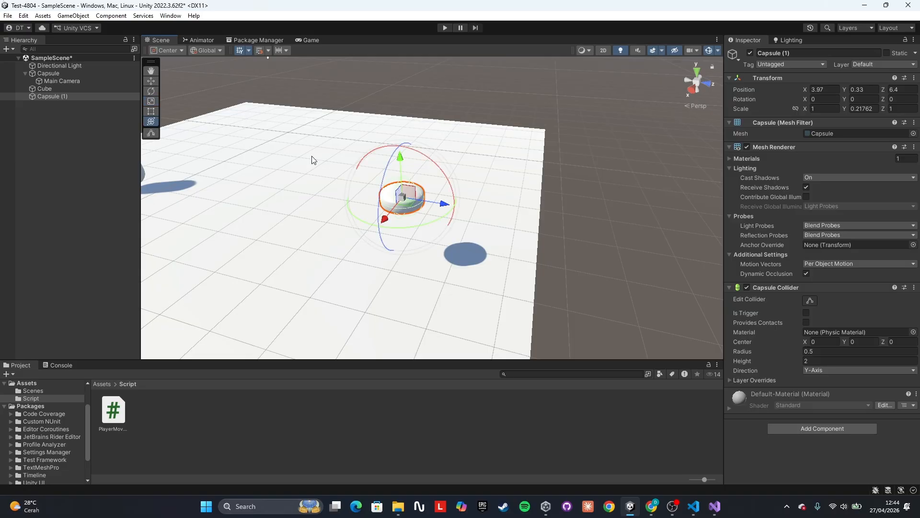
left_click(893, 99)
type("90")
Move the flattened capsule to about X -5.39, Y -0.38, Z 0.52, lowering it closer to the floor
left_click_drag(525, 159, 346, 108, "alt")
right_click_drag(346, 108, 197, 51)
key("d")
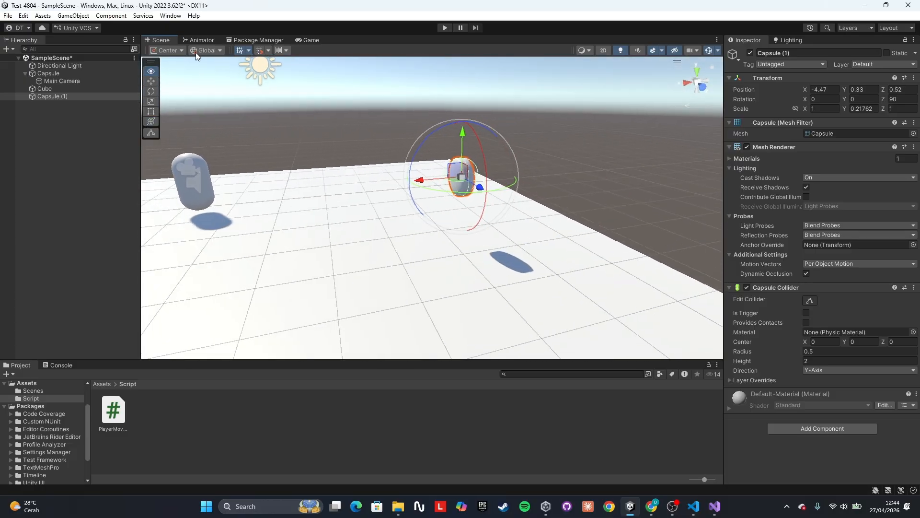
left_click_drag(461, 133, 460, 156)
left_click_drag(417, 206, 453, 206)
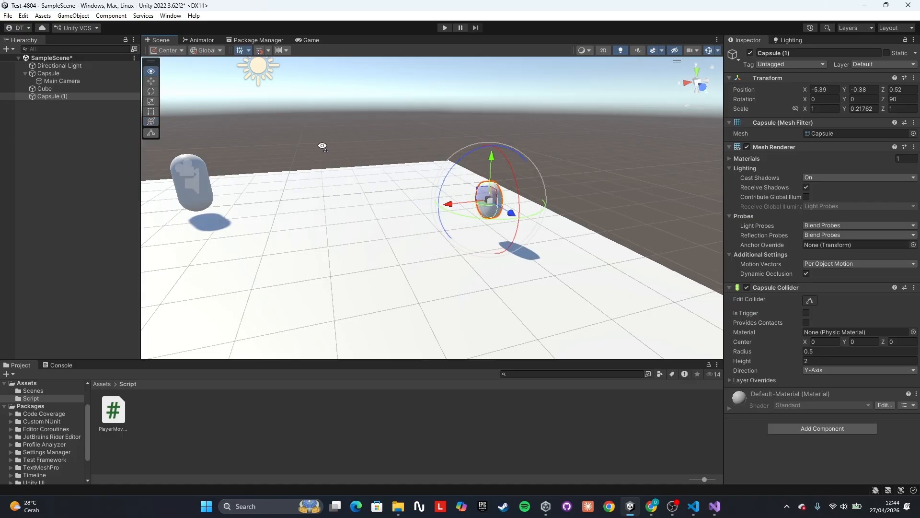
Rename the flattened capsule object as Coin
left_click(54, 97)
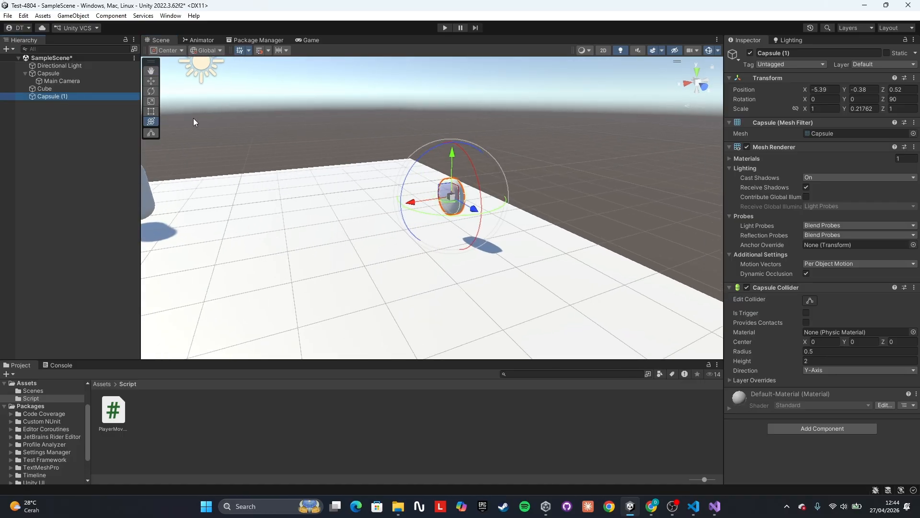
key("F2")
type("Coin")
key("Return")
Create a new C# script named Coin in the project's Script folder
right_click(242, 428)
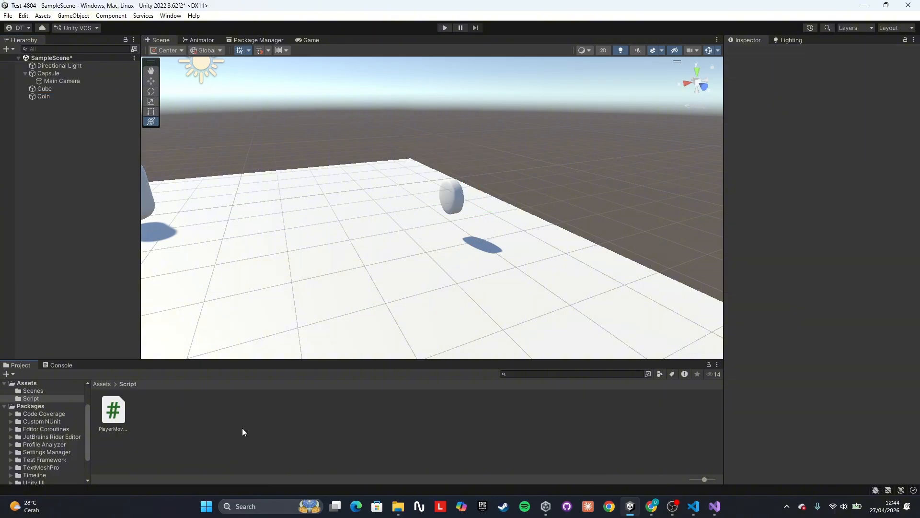
left_click(468, 456)
left_click(398, 506)
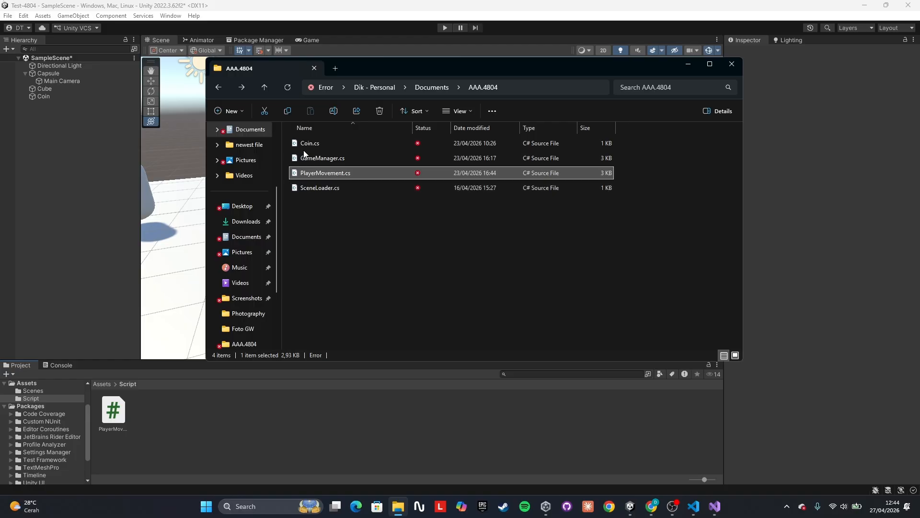
left_click(277, 413)
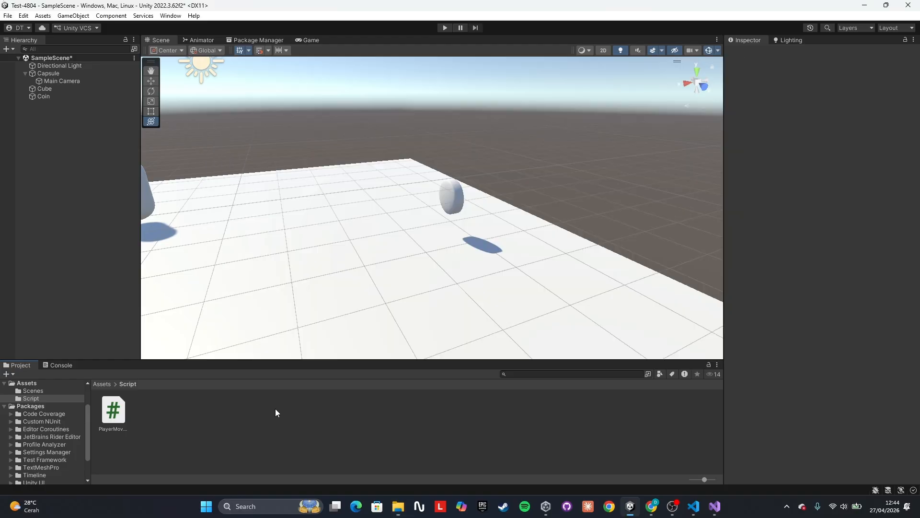
right_click(275, 408)
mouse_move(364, 129)
left_click(518, 73)
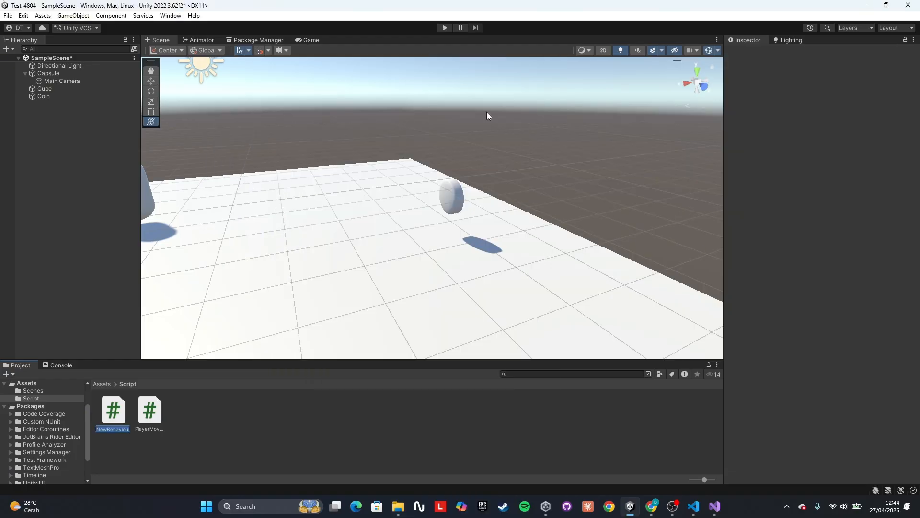
type("Coin")
key("Return")
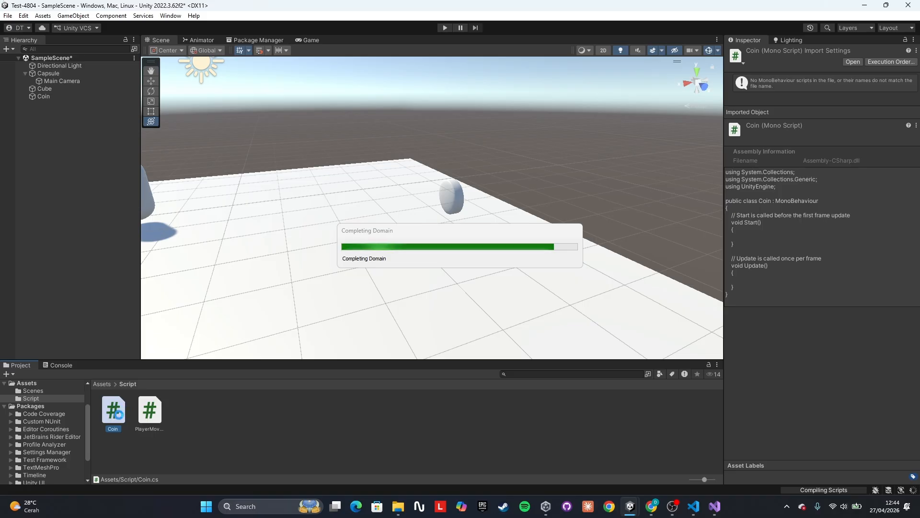
Open the new Coin script in Visual Studio and close the VS Code window
double_click(119, 411)
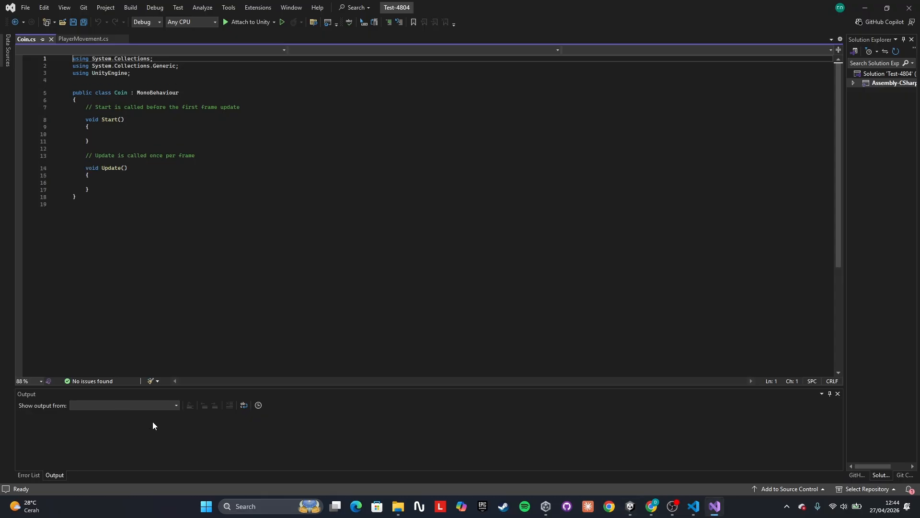
left_click(695, 506)
left_click(733, 97)
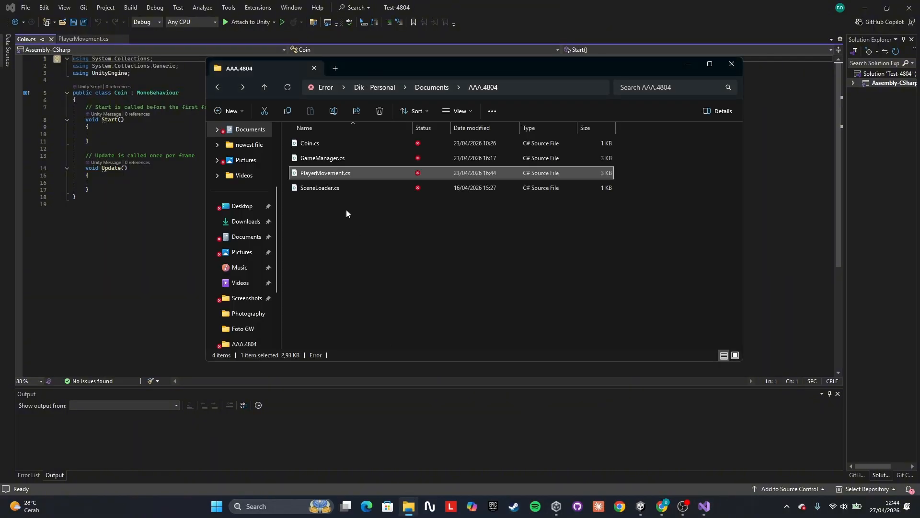
Open the existing Coin.cs from the AAA.4804 folder in VS Code, copy all its code and dismiss the release notes and notifications
left_click(319, 144)
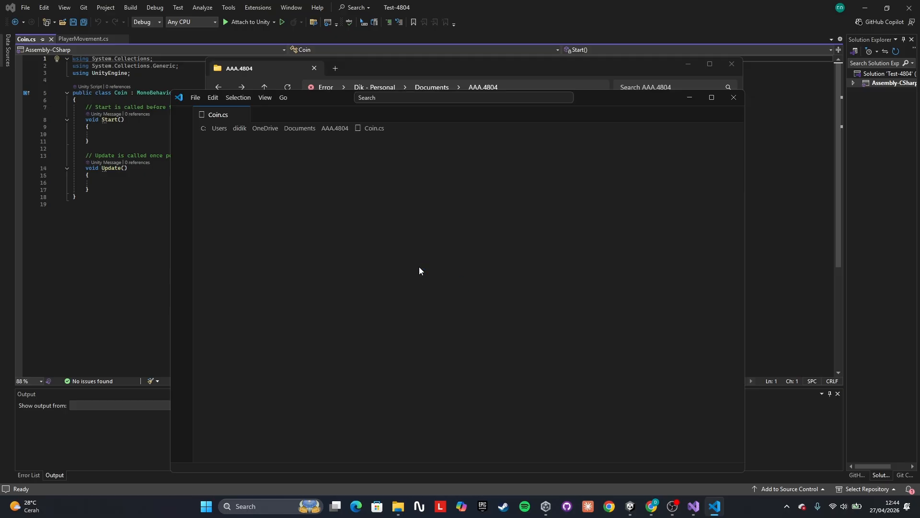
key("ctrl+a")
key("ctrl+c")
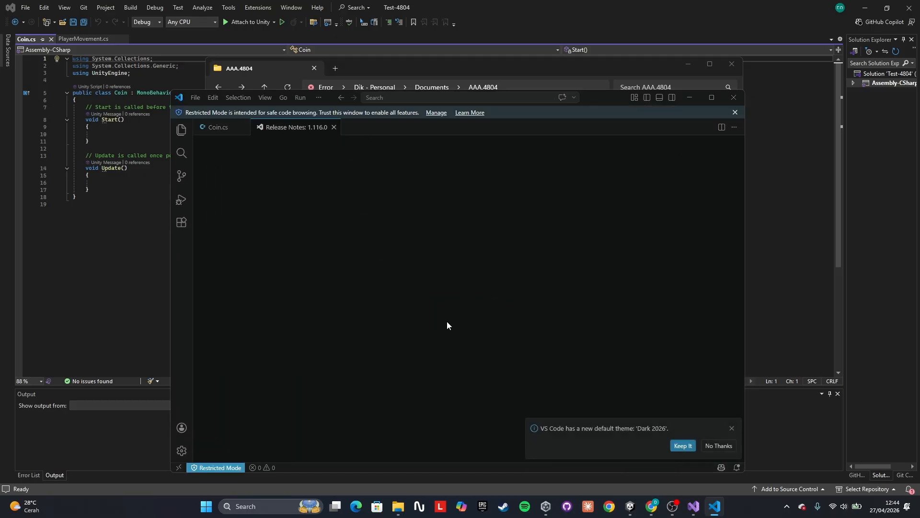
left_click(333, 127)
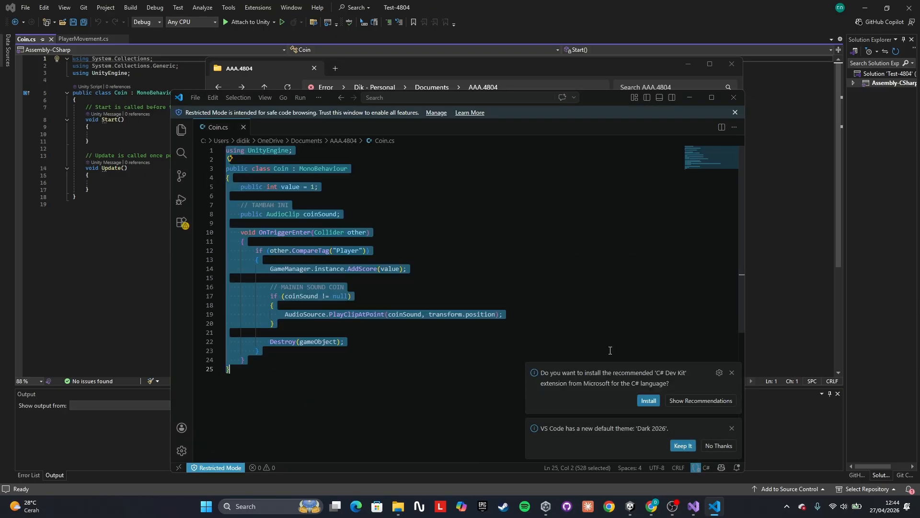
left_click(732, 372)
left_click(732, 428)
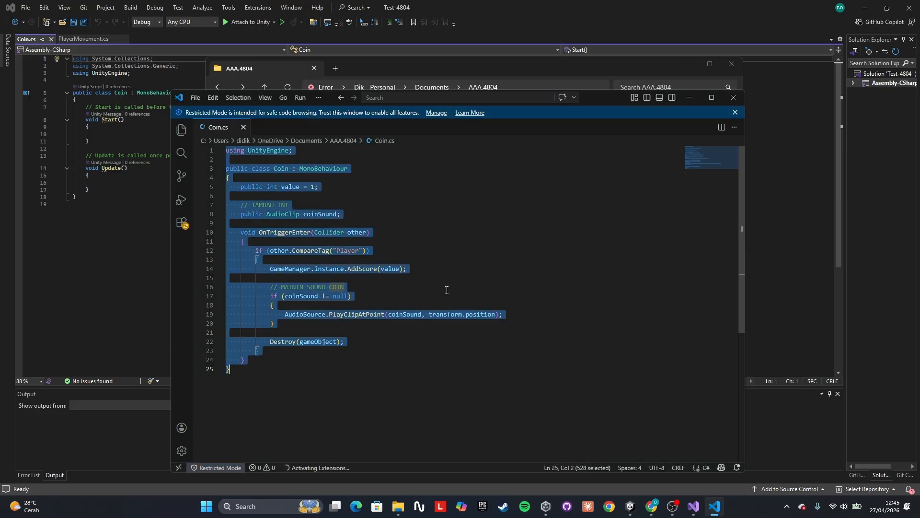
Replace the Coin script's template code in Visual Studio with the copied code and save the file
left_click(129, 198)
key("ctrl+a")
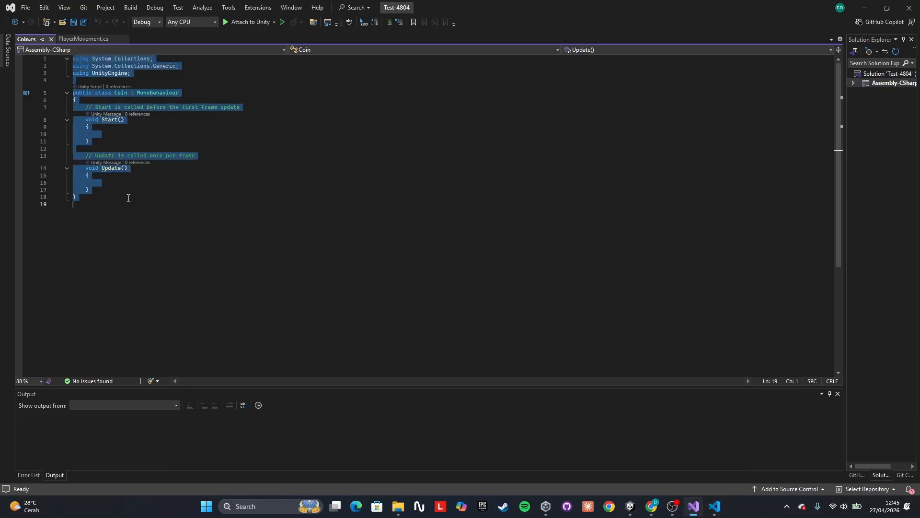
key("ctrl+v")
key("ctrl+s")
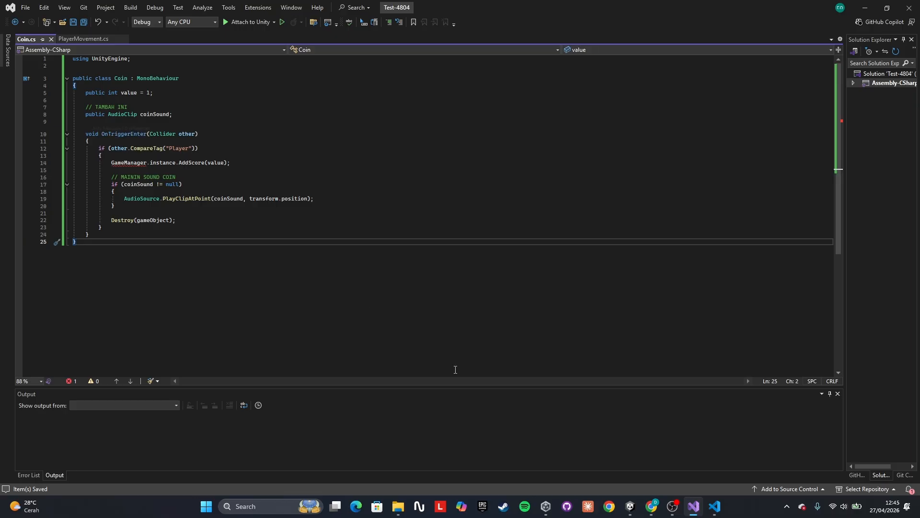
Switch to Unity and create a new C# script named GameManager in the Script folder
left_click(636, 509)
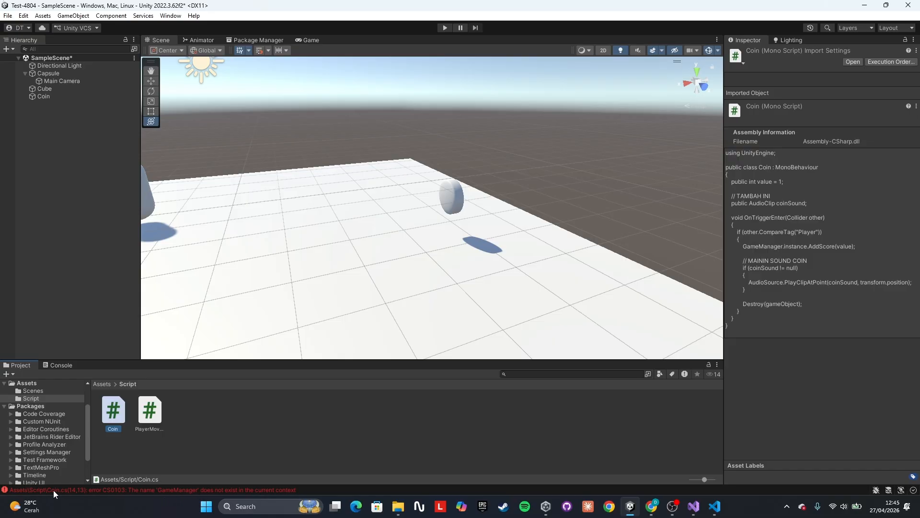
left_click(244, 430)
right_click(242, 415)
mouse_move(362, 140)
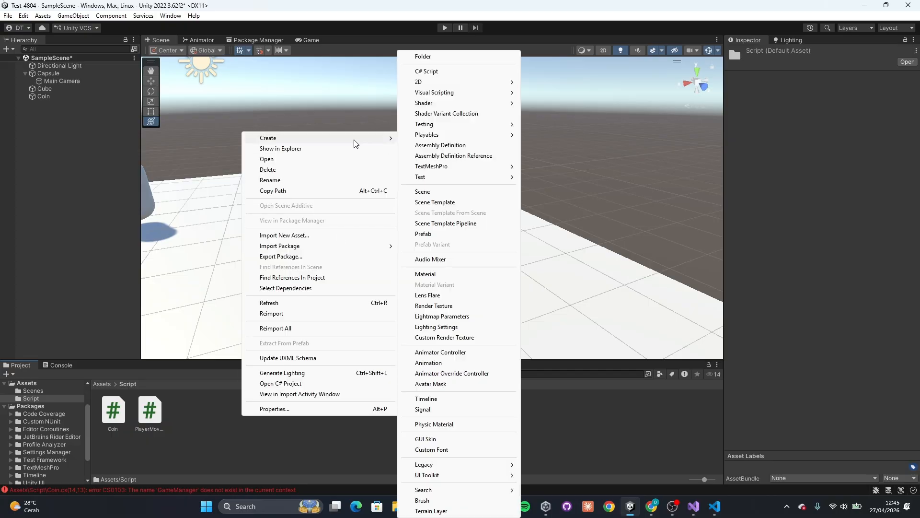
left_click(426, 71)
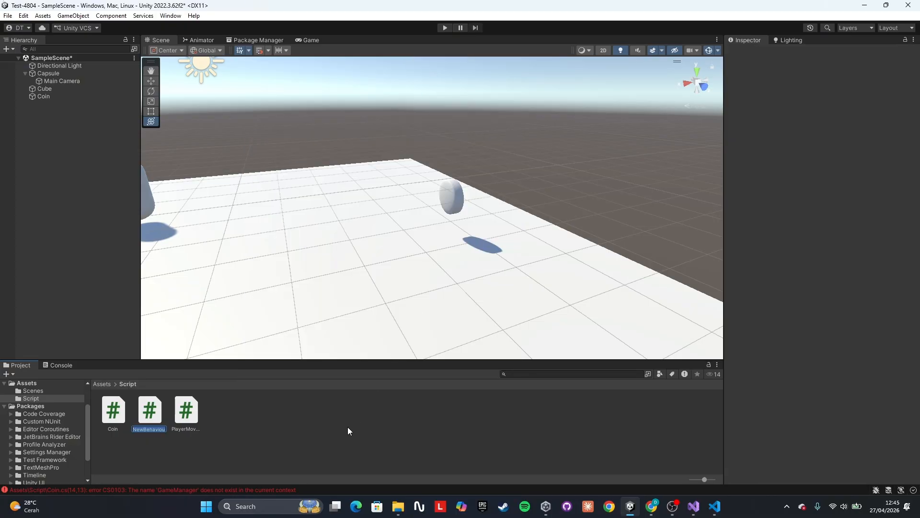
type("GameManager")
key("Return")
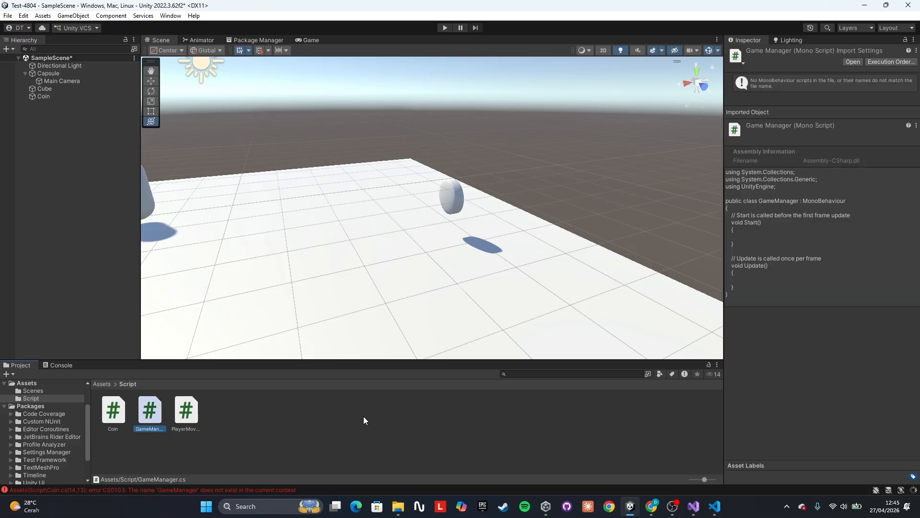
Open the existing GameManager.cs from the AAA.4804 folder in VS Code and copy all of its code
left_click(399, 506)
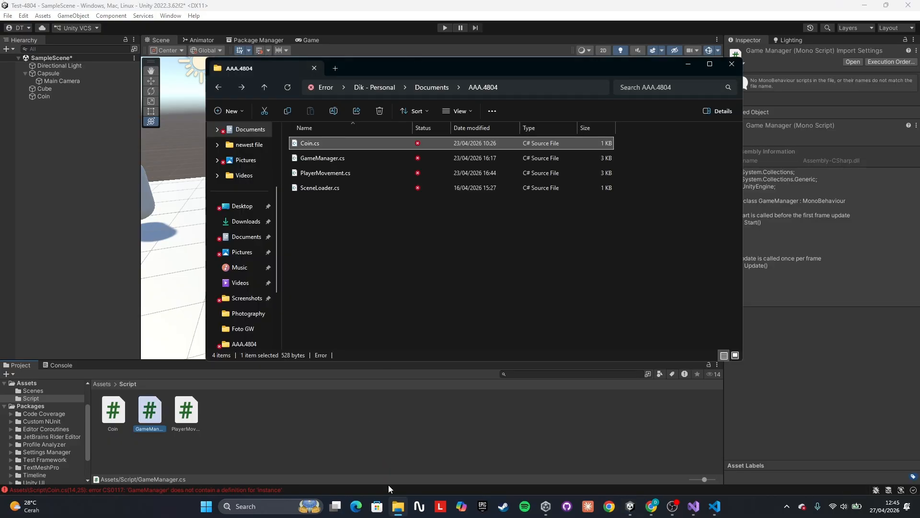
double_click(326, 162)
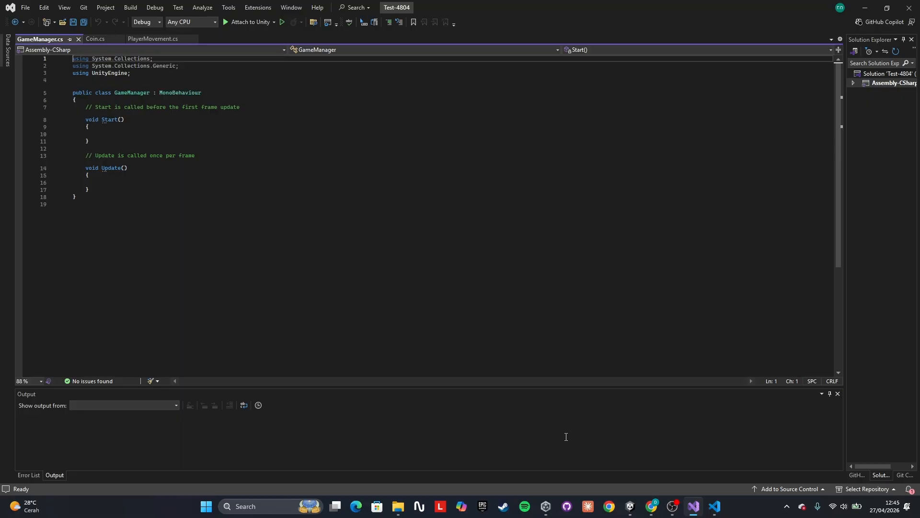
left_click(715, 506)
key("ctrl+a")
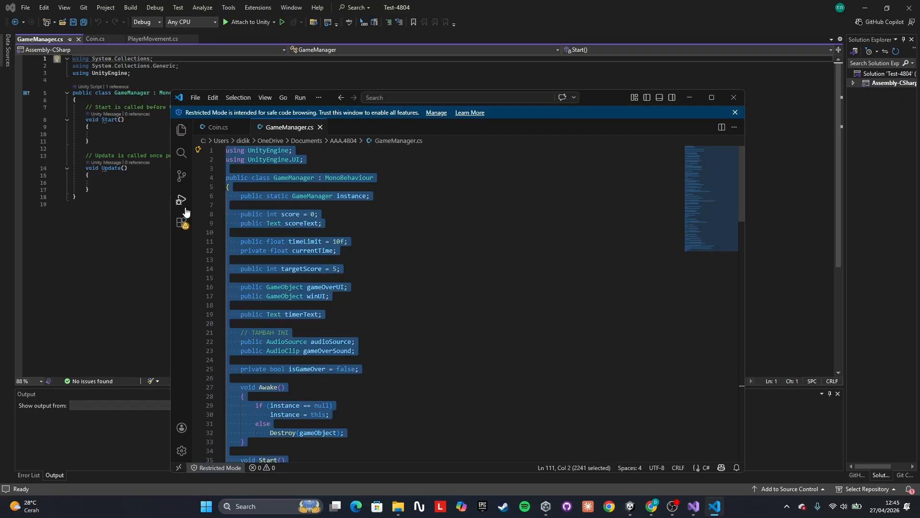
Replace the new GameManager script's template code in Visual Studio with the copied code and save the file
left_click(145, 198)
key("ctrl+a")
key("ctrl+v")
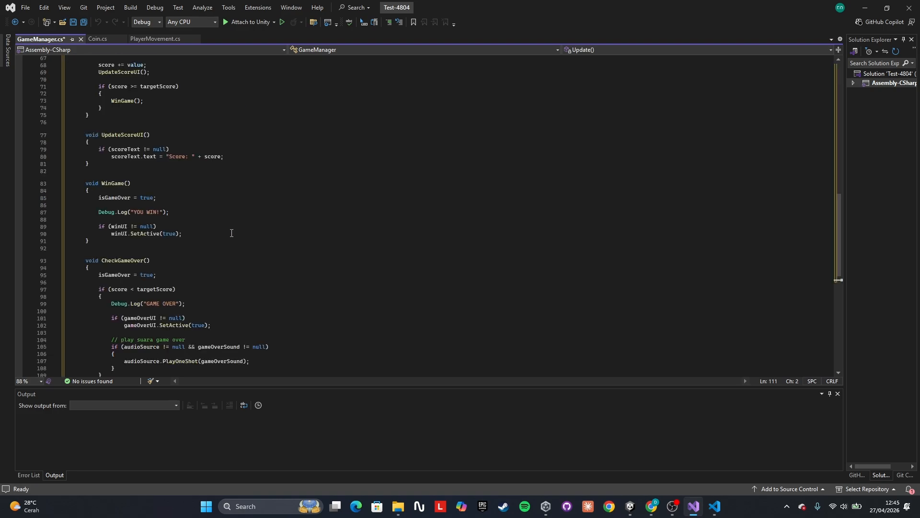
key("ctrl+s")
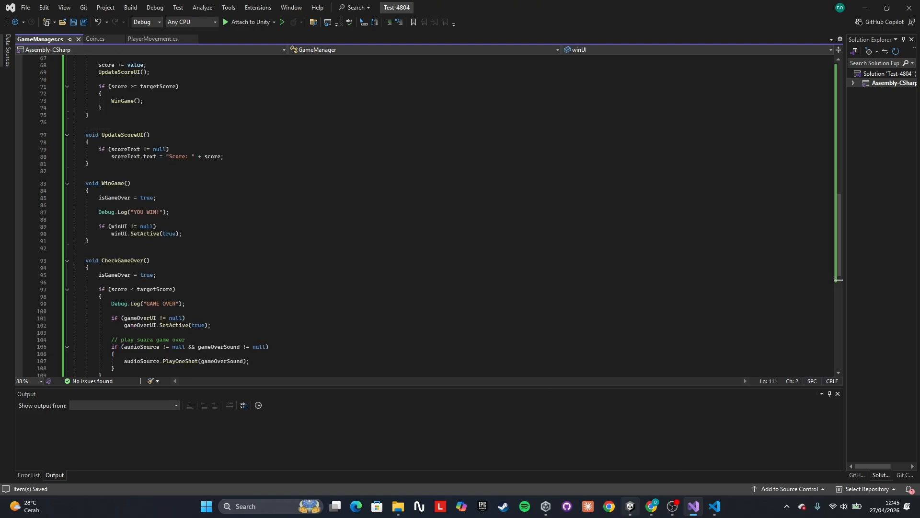
Switch back to Unity to recompile the scripts and close the VS Code window
left_click(631, 506)
mouse_move(718, 515)
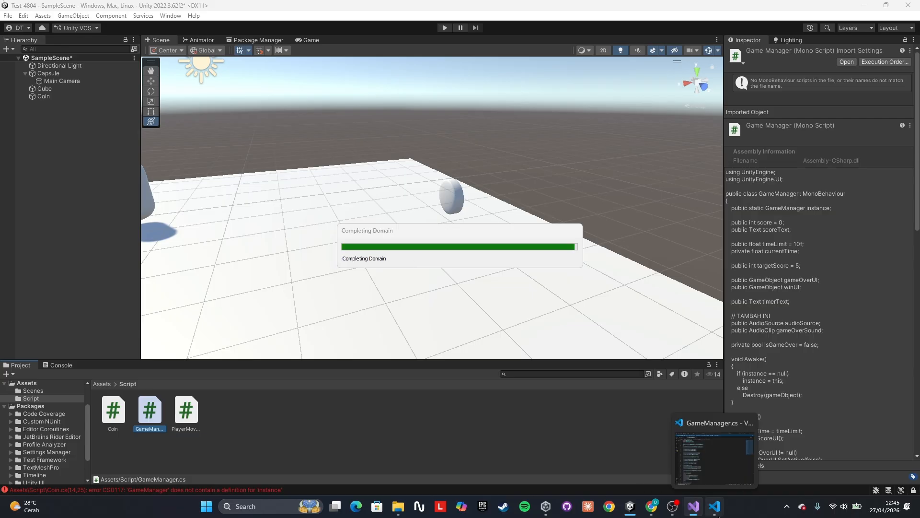
left_click(718, 515)
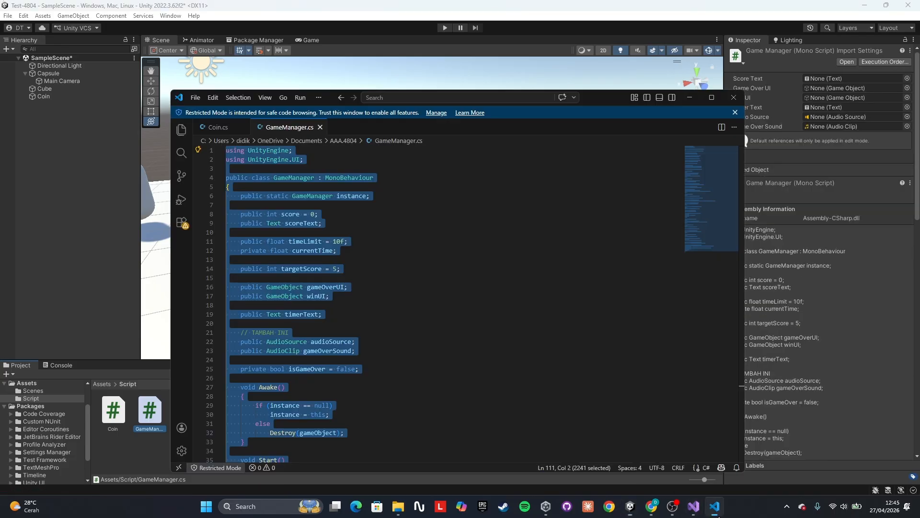
left_click(734, 99)
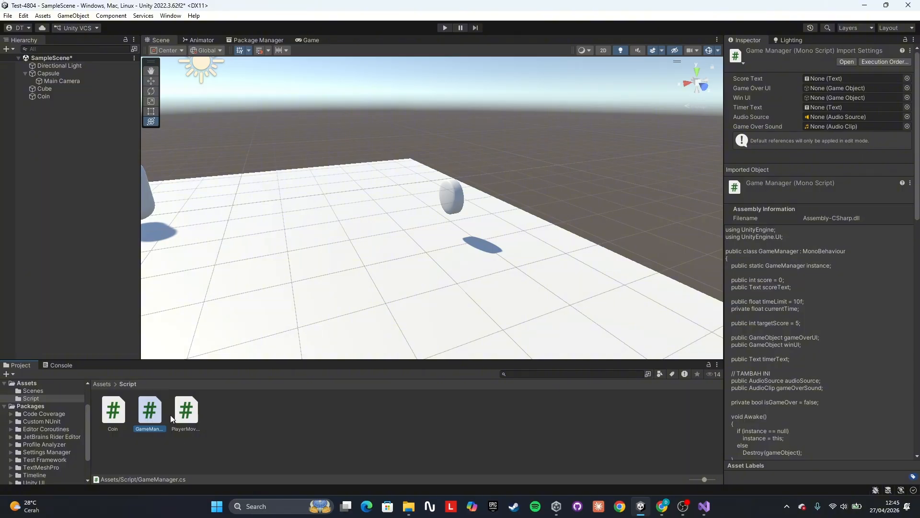
Attach the Coin script to the Coin object as a component and deselect the object
left_click(70, 96)
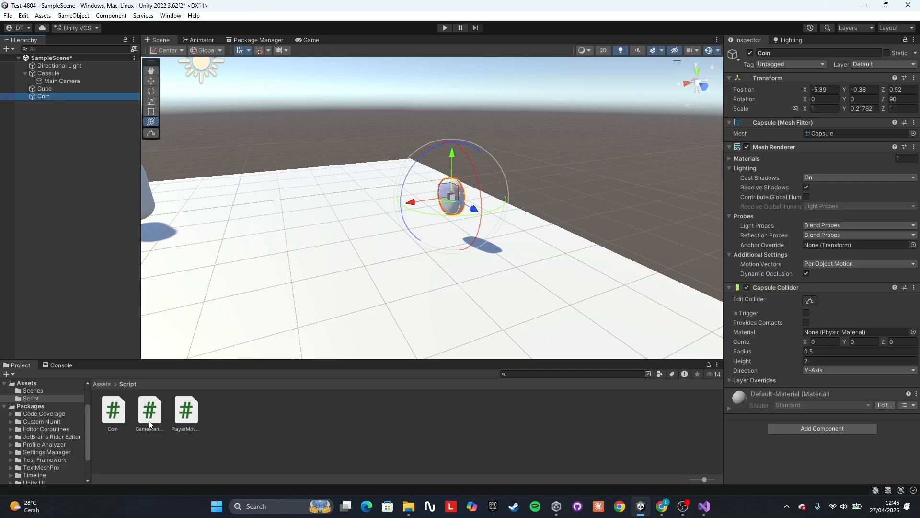
left_click_drag(115, 416, 146, 429)
left_click_drag(349, 463, 813, 447)
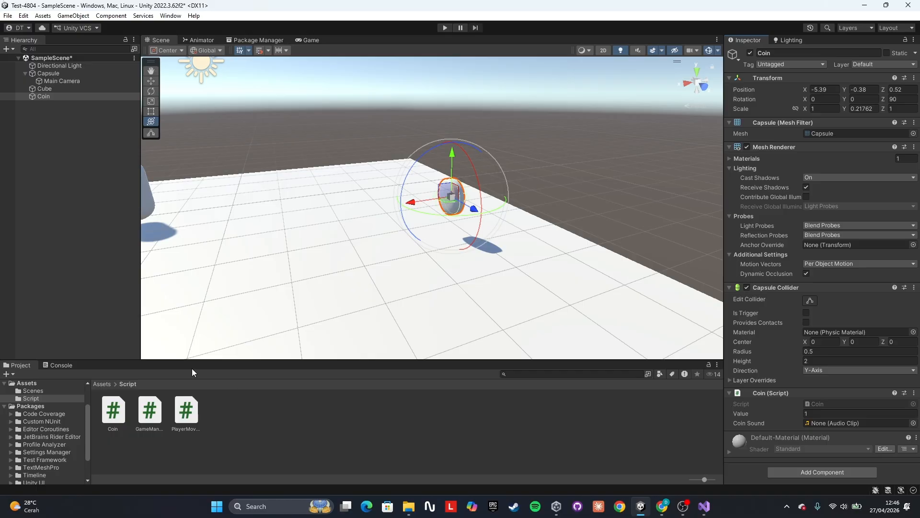
left_click(70, 105)
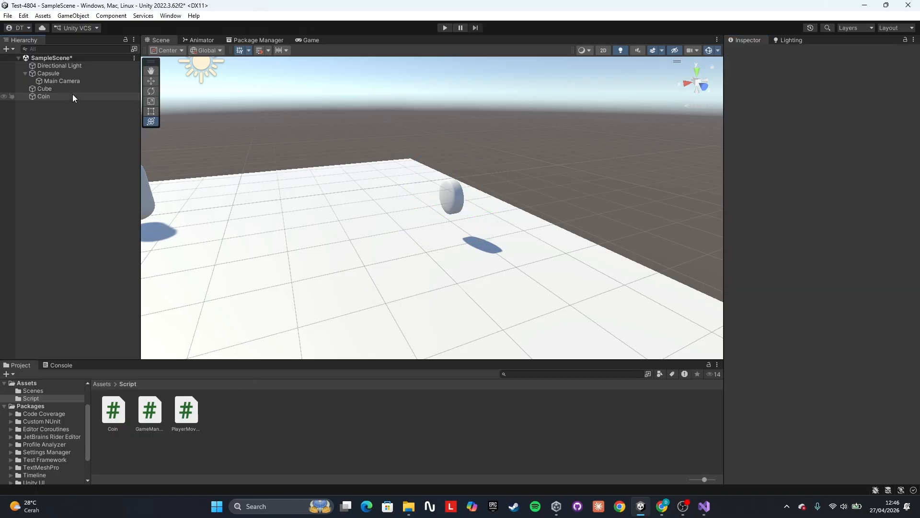
left_click(73, 96)
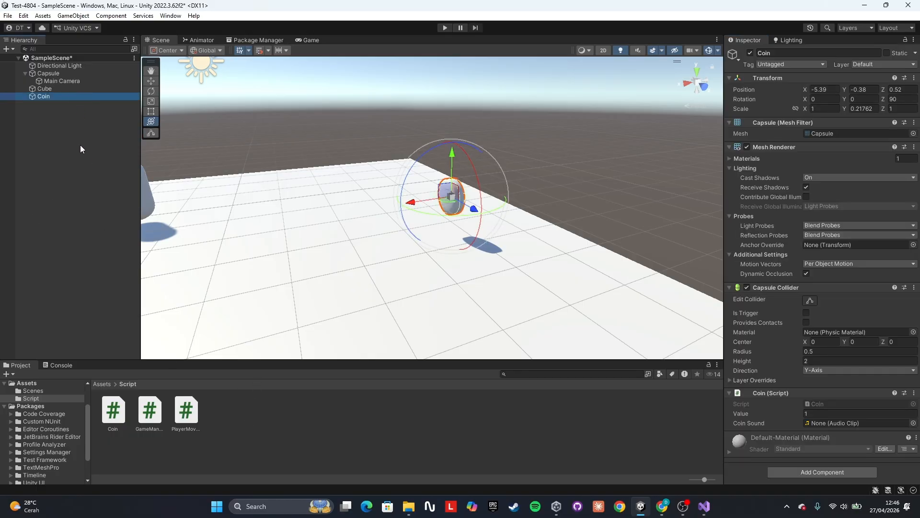
left_click(79, 145)
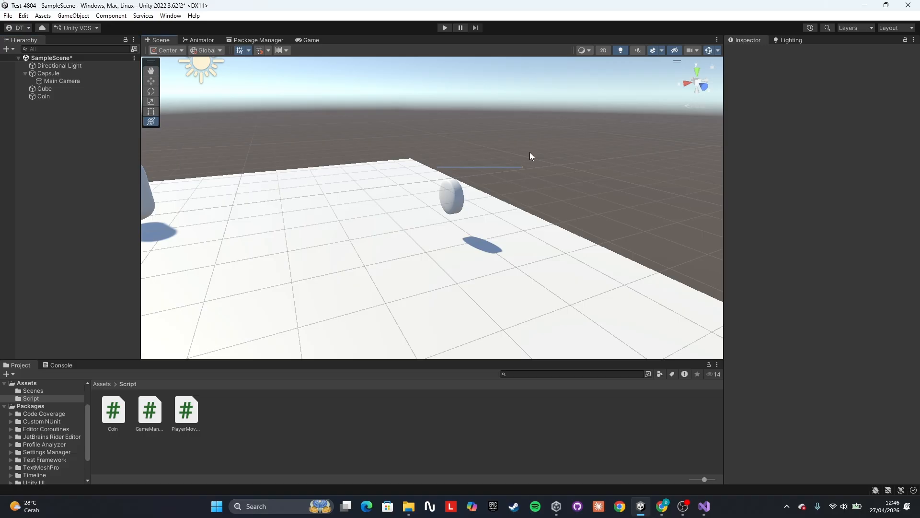
Duplicate the Coin object twice in the scene and clear the selection
left_click(36, 97)
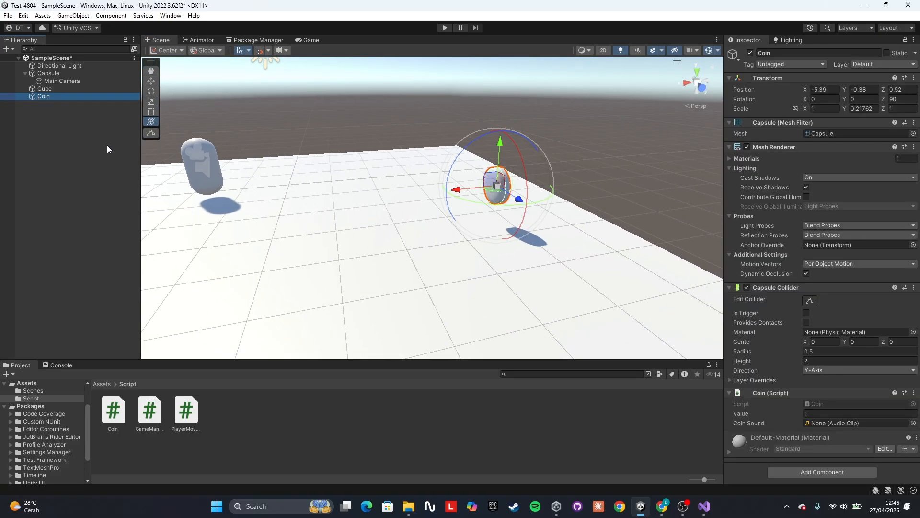
key("ctrl+d")
key("ctrl+d")
left_click(59, 128)
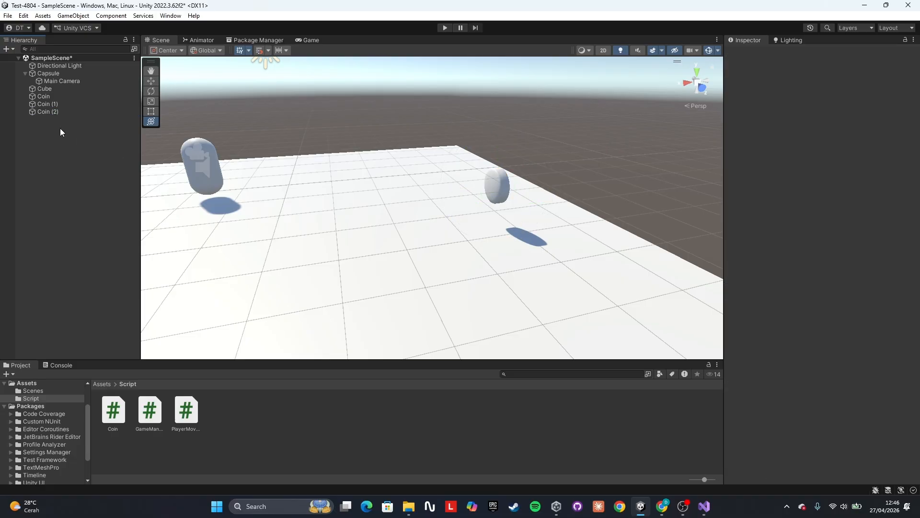
Create an empty object in the scene and name it Coin
right_click(65, 152)
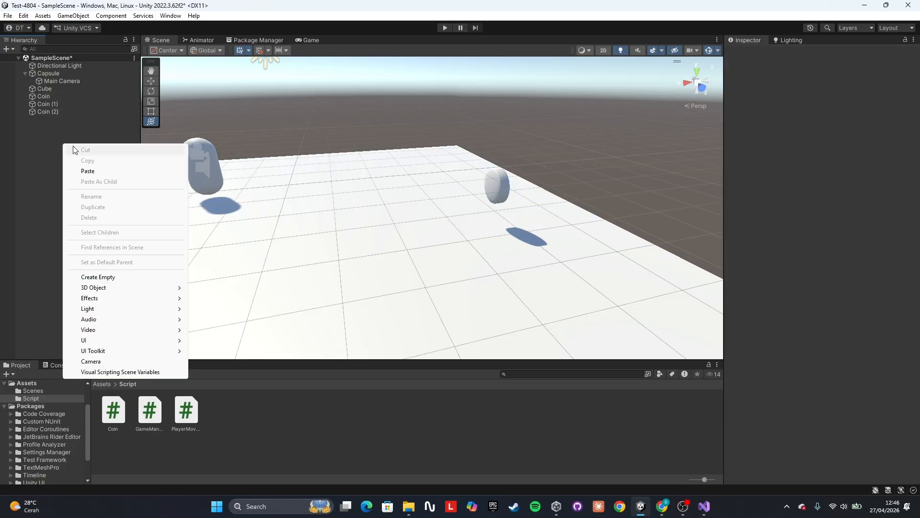
left_click(97, 277)
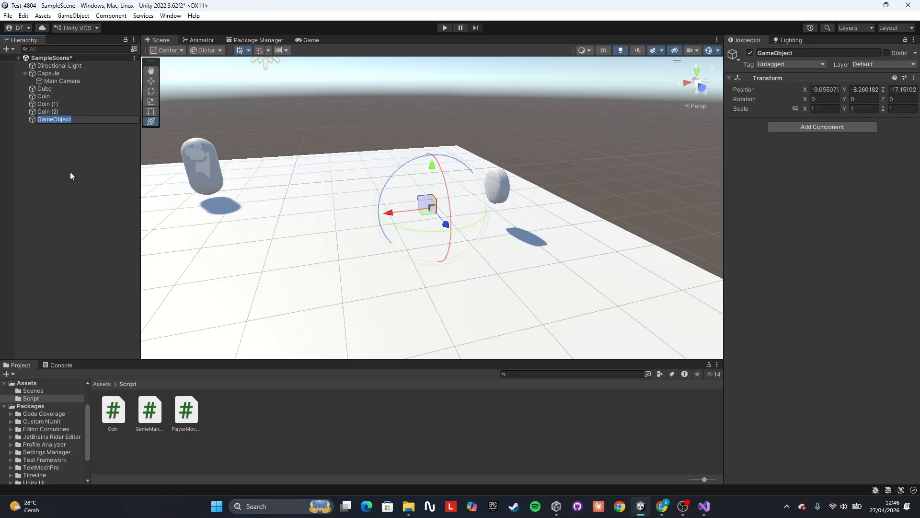
type("Coin")
key("Return")
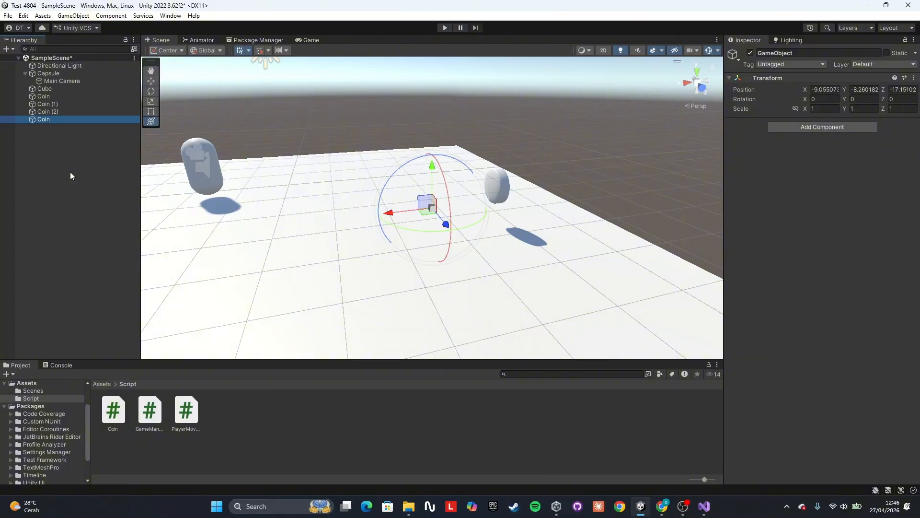
Make the three coin objects children of the empty Coin object and collapse the group
left_click(59, 97)
left_click(53, 113, "shift")
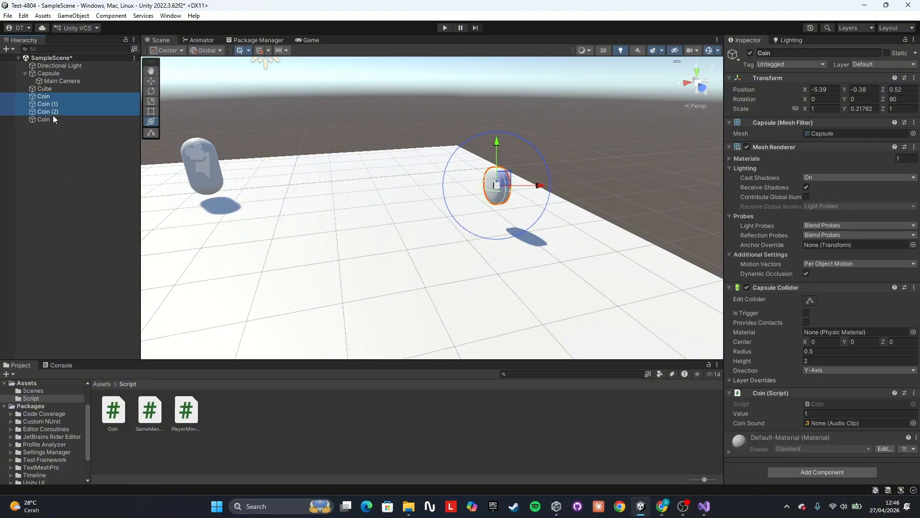
left_click_drag(61, 103, 50, 119)
left_click(51, 98)
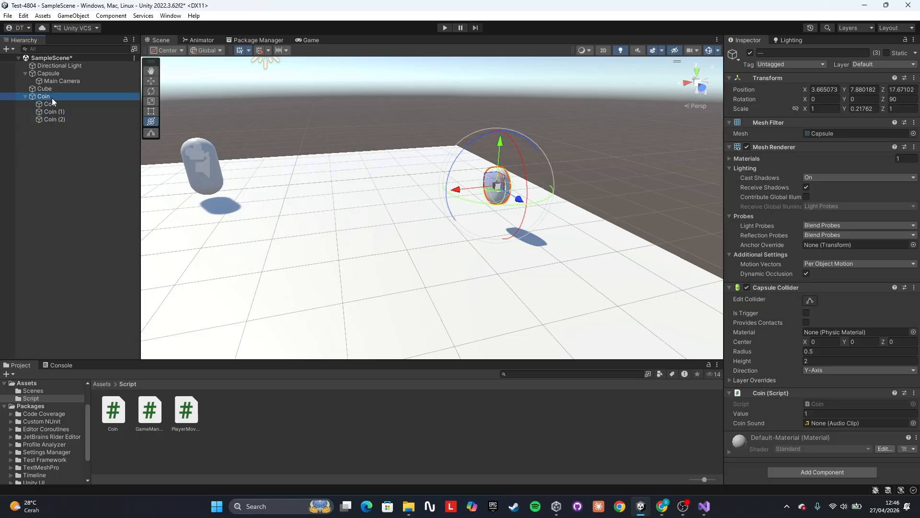
left_click(25, 97)
left_click(47, 157)
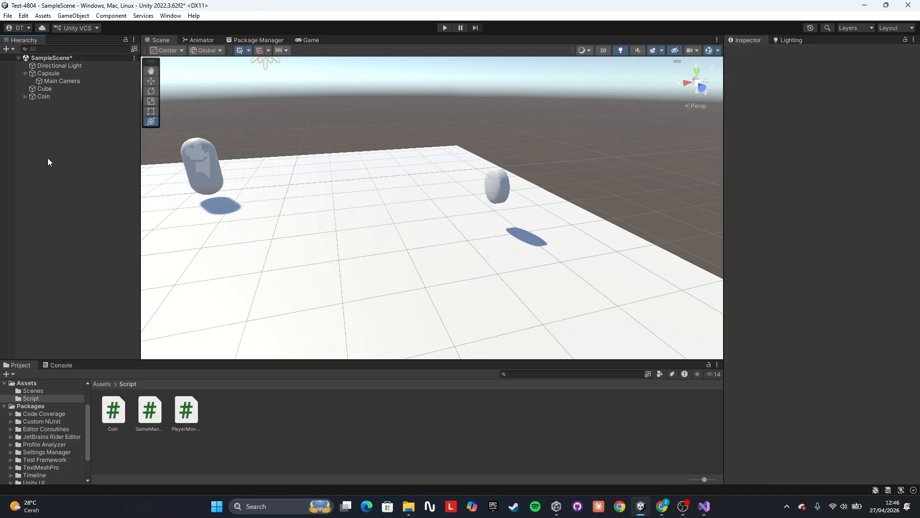
Spread Coin (1) and Coin (2) apart along the Z axis so the three coins form a row
left_click(25, 96)
left_click(25, 96)
left_click(54, 98)
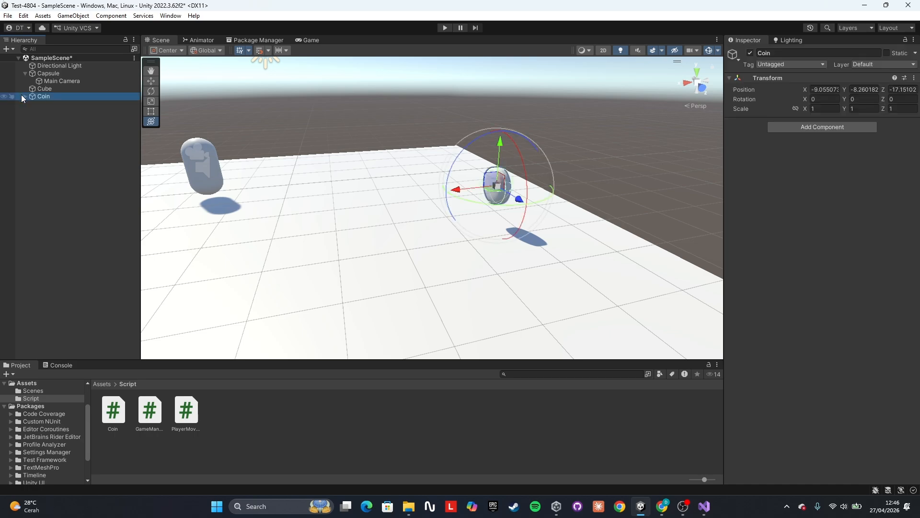
left_click(24, 98)
left_click(36, 103)
left_click(47, 113)
left_click_drag(518, 197, 560, 231)
left_click(115, 120)
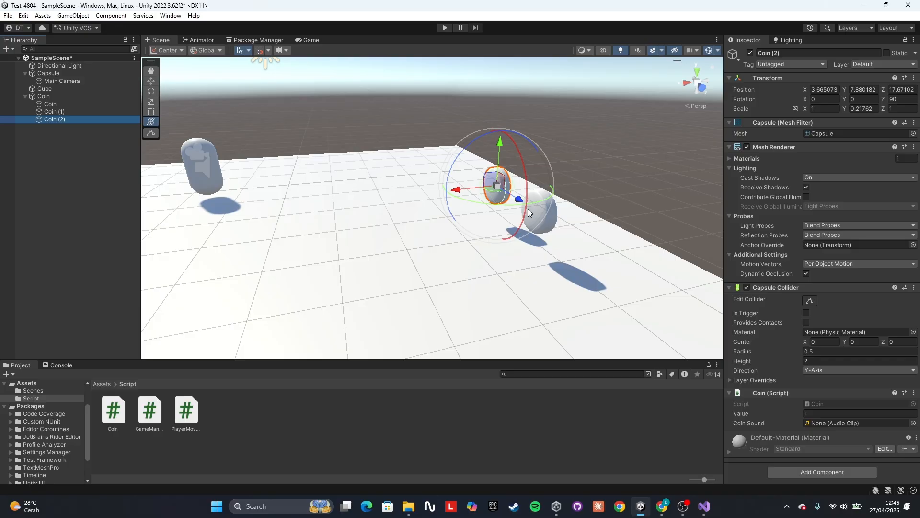
left_click_drag(519, 199, 646, 304)
right_click_drag(380, 158, 347, 187)
left_click(120, 182)
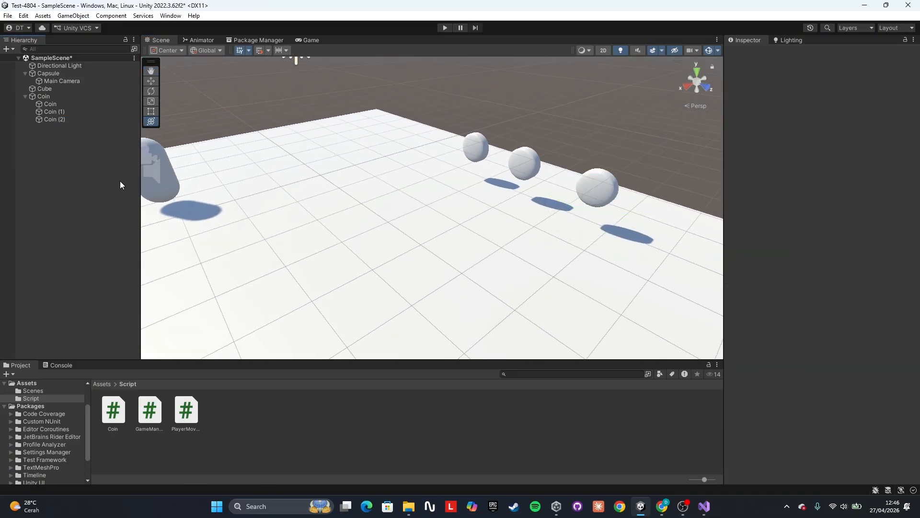
Collapse the Coin group and add a new 3D cube at the scene's root level
left_click(23, 96)
right_click(60, 125)
left_click(53, 99)
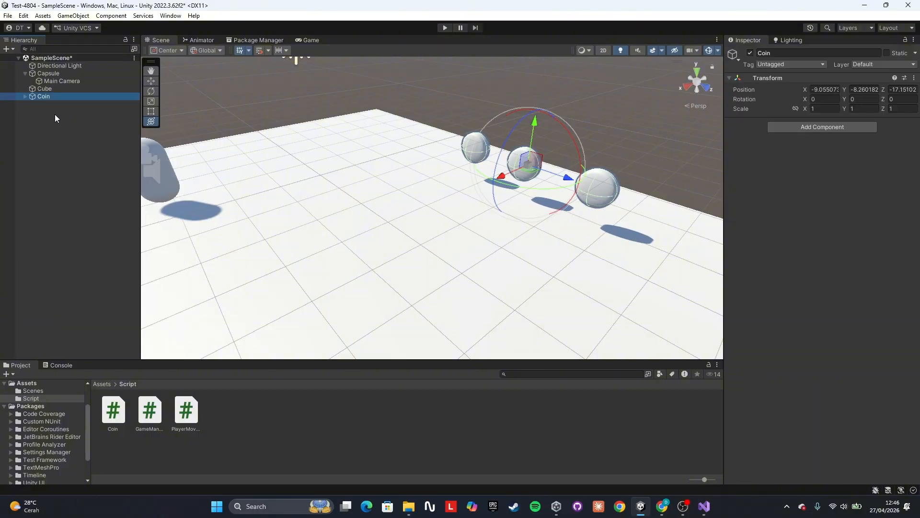
left_click(55, 114)
right_click(81, 122)
mouse_move(120, 272)
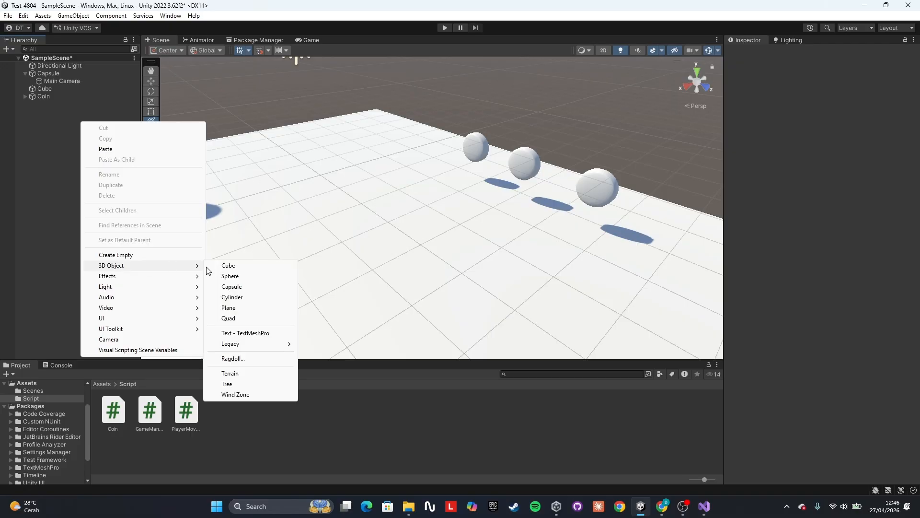
left_click(225, 265)
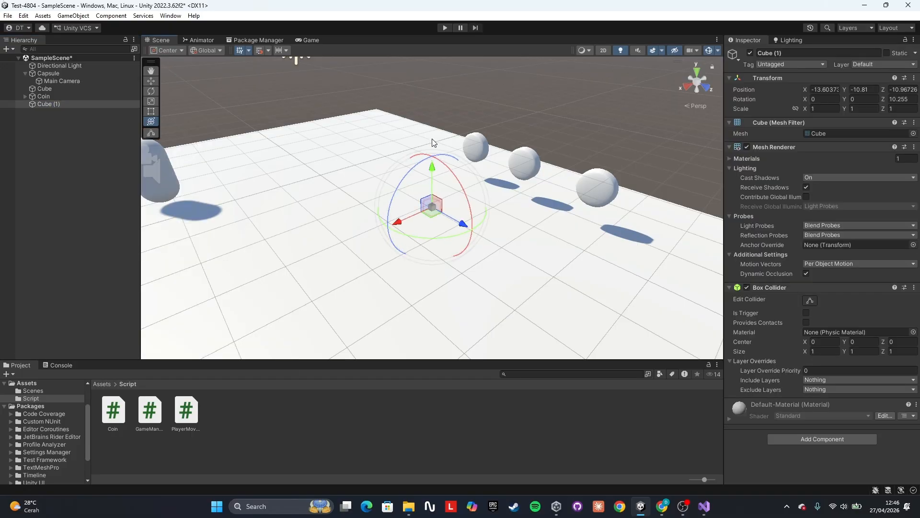
Move the new cube above the floor beside the row of coins, at about X -5.38, Y -0.89, Z -2.91
left_click_drag(431, 139, 429, 64)
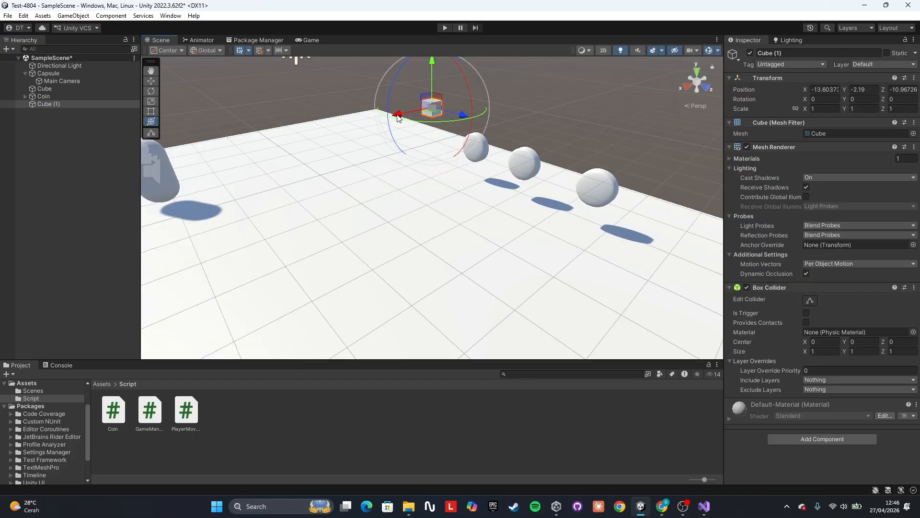
left_click_drag(398, 117, 293, 148)
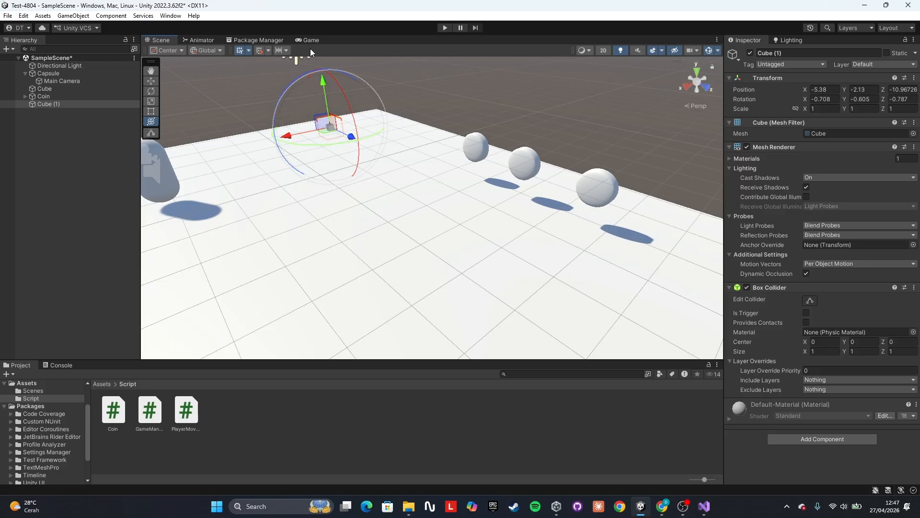
key("ctrl+z")
left_click_drag(324, 87, 321, 64)
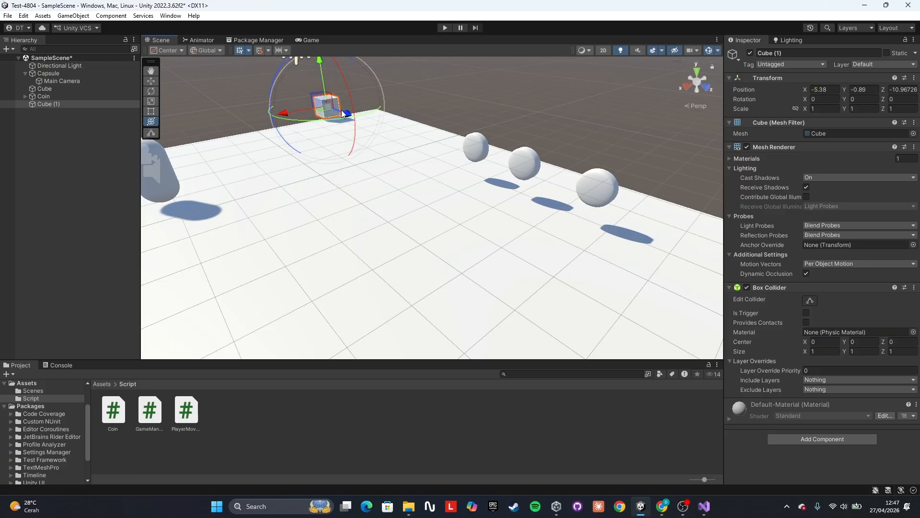
left_click_drag(345, 113, 536, 167)
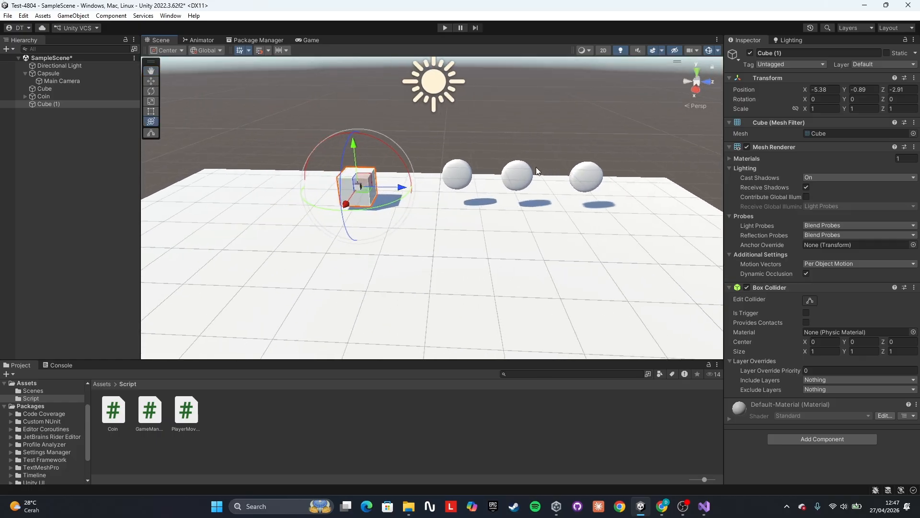
middle_click_drag(537, 168, 541, 168)
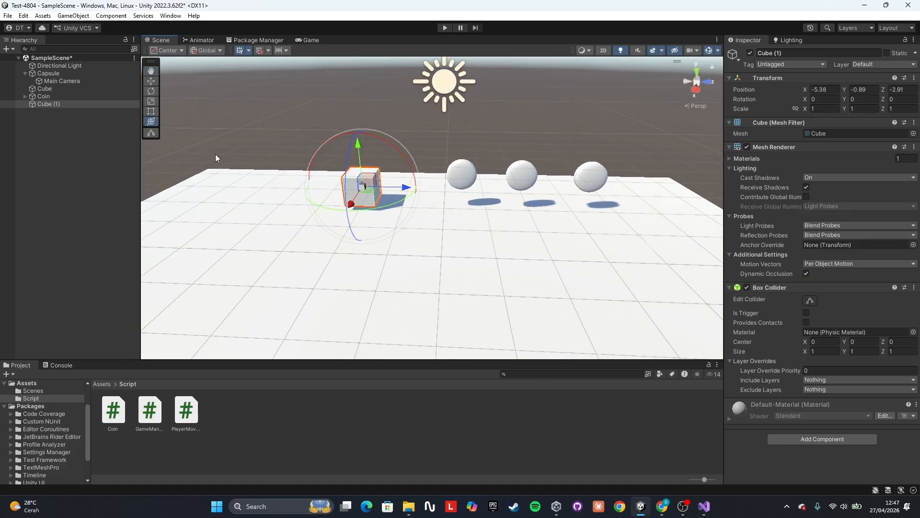
Scale Cube (1) into a flat platform of about 3.02 × 0.21 × 2.22 and raise it to about Y -0.31
left_click(151, 102)
left_click_drag(404, 191, 433, 195)
left_click_drag(352, 203, 331, 233)
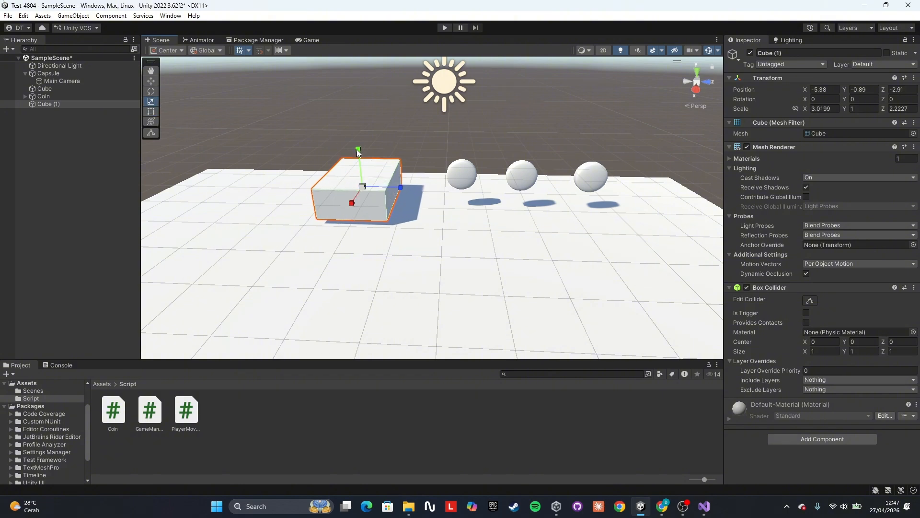
left_click_drag(358, 152, 242, 156)
left_click(150, 120)
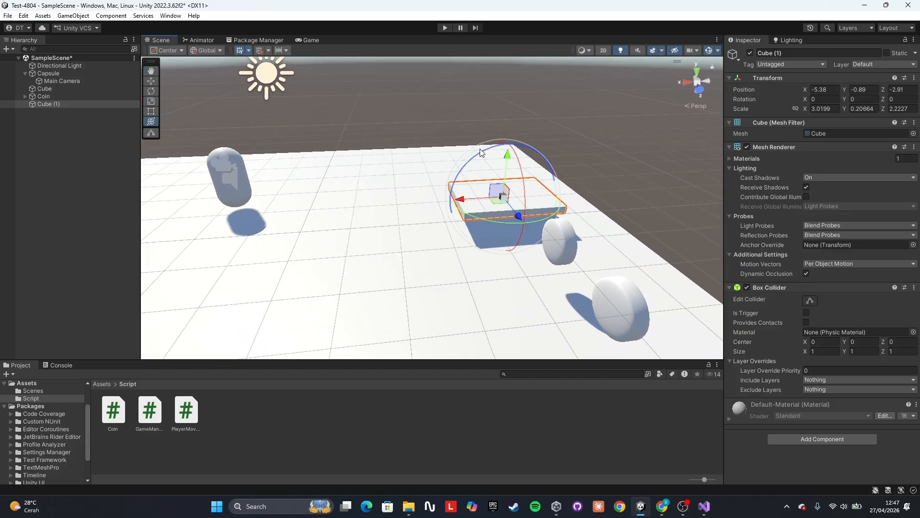
left_click_drag(507, 155, 510, 137)
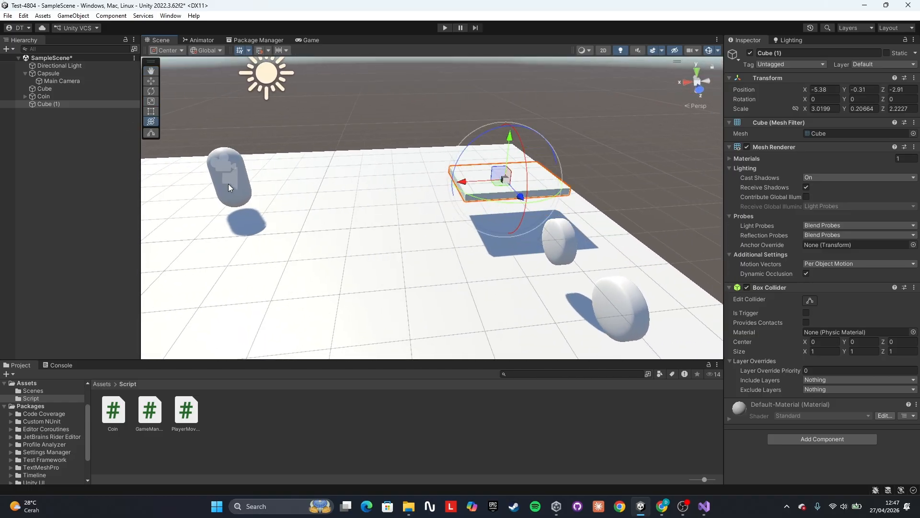
left_click_drag(318, 191, 550, 178, "alt")
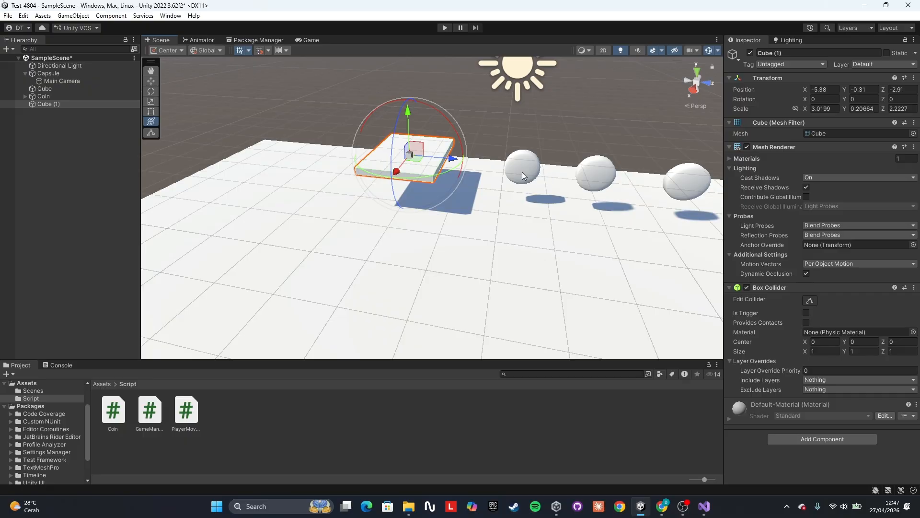
Place Coin (1) above the platform, at about Y 8.76 and Z 14.21 within the Coin group
left_click(29, 94)
left_click(25, 96)
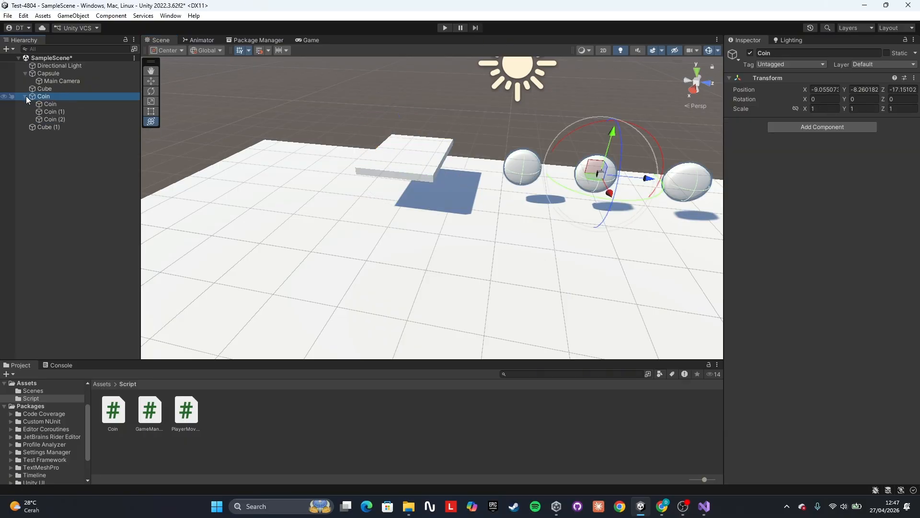
left_click(54, 112)
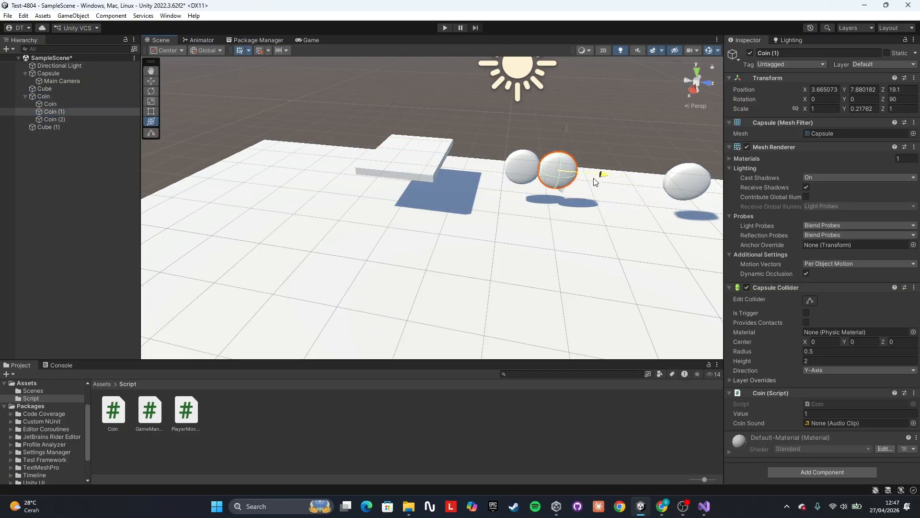
left_click_drag(594, 182, 451, 171)
left_click_drag(412, 120, 409, 84)
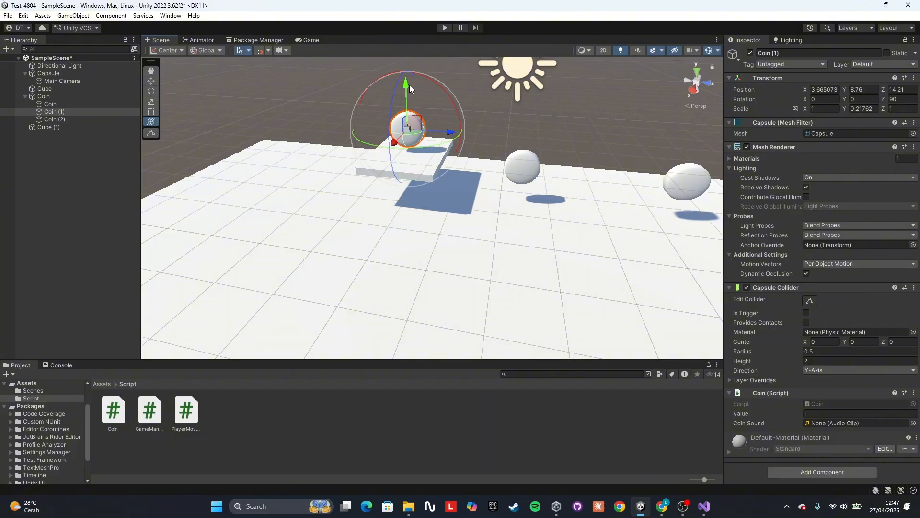
right_click_drag(409, 85, 498, 112)
key("a")
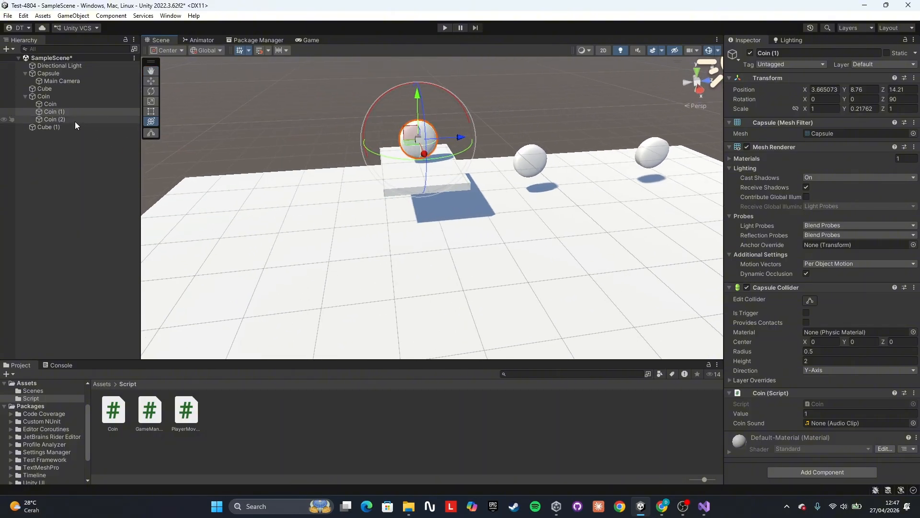
Duplicate the Cube (1) platform and move the copy to about X -1.97, Y 0.49, Z -6.94 as a higher platform
left_click(75, 122)
left_click(76, 125)
key("ctrl+d")
left_click_drag(460, 164, 200, 182)
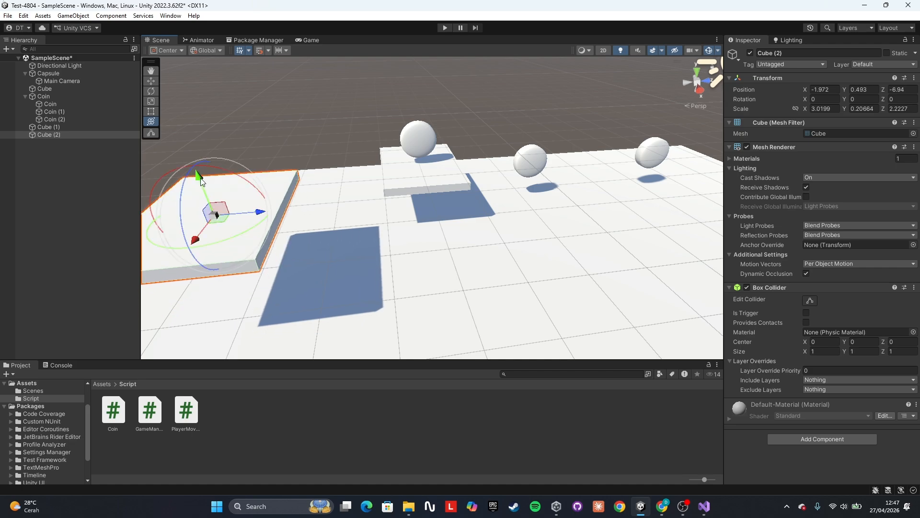
Place Coin (2) above the higher platform, at about X 6.81, Y 9.45, Z 10.18 within the Coin group
left_click(665, 150)
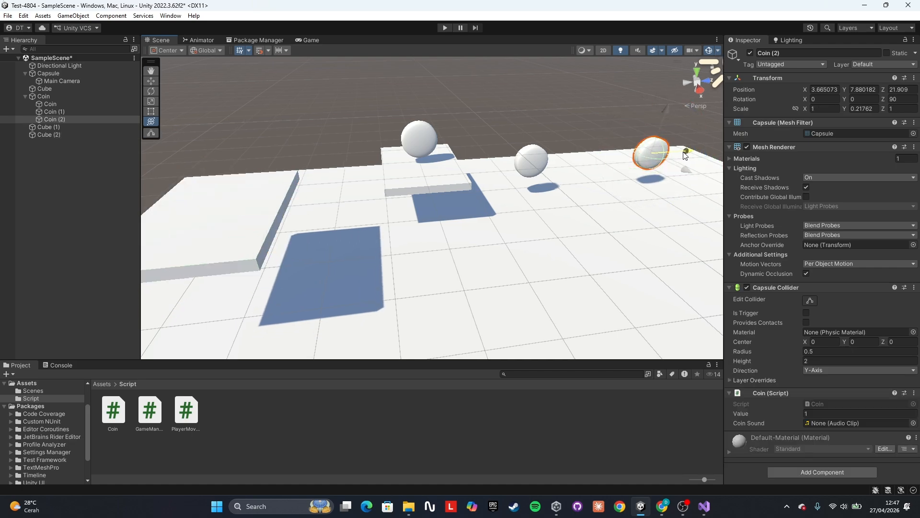
left_click_drag(685, 154, 222, 77)
left_click_drag(220, 144, 177, 225)
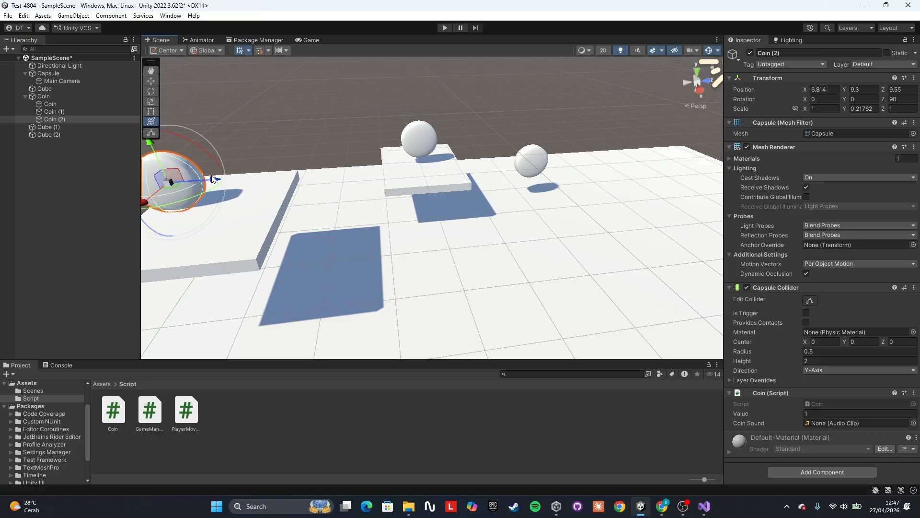
left_click_drag(213, 179, 188, 129)
key("d")
right_click_drag(338, 191, 164, 180)
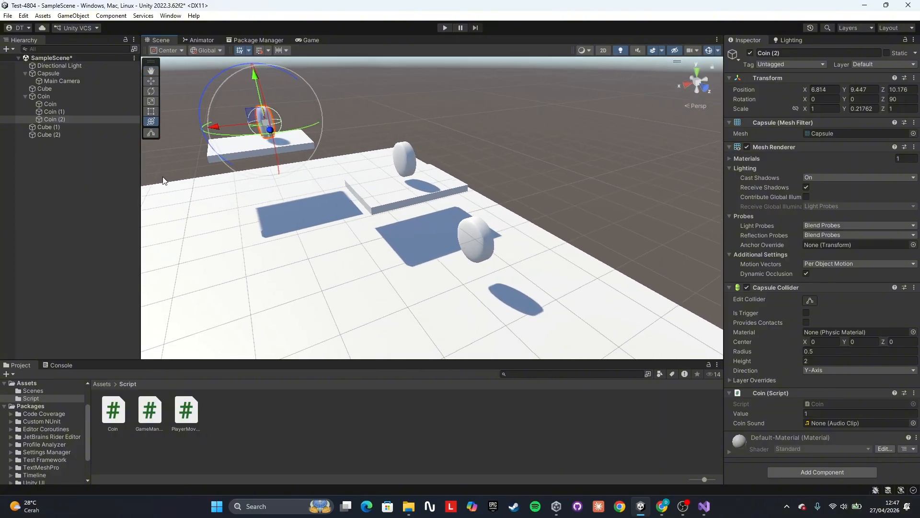
Enable Is Trigger on the Capsule Collider of the first child coin
left_click(49, 105)
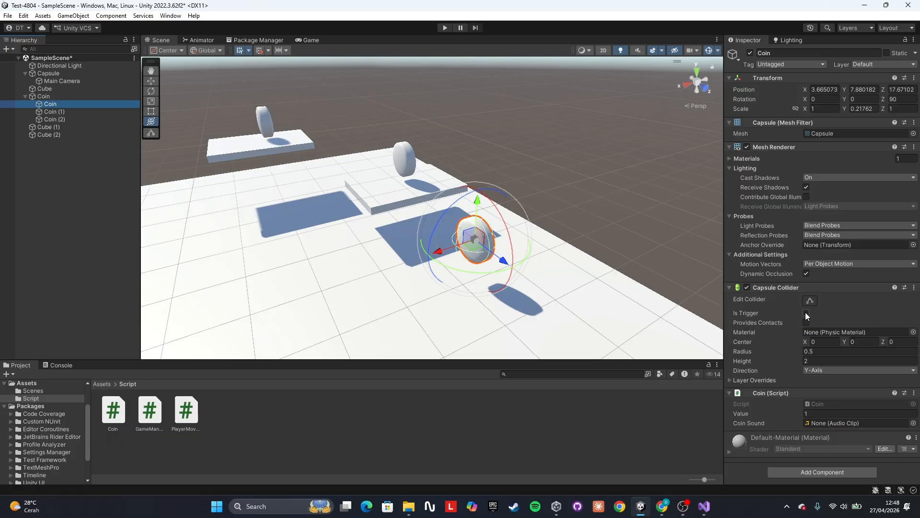
right_click_drag(542, 230, 439, 247)
scroll(383, 151, "down", 3)
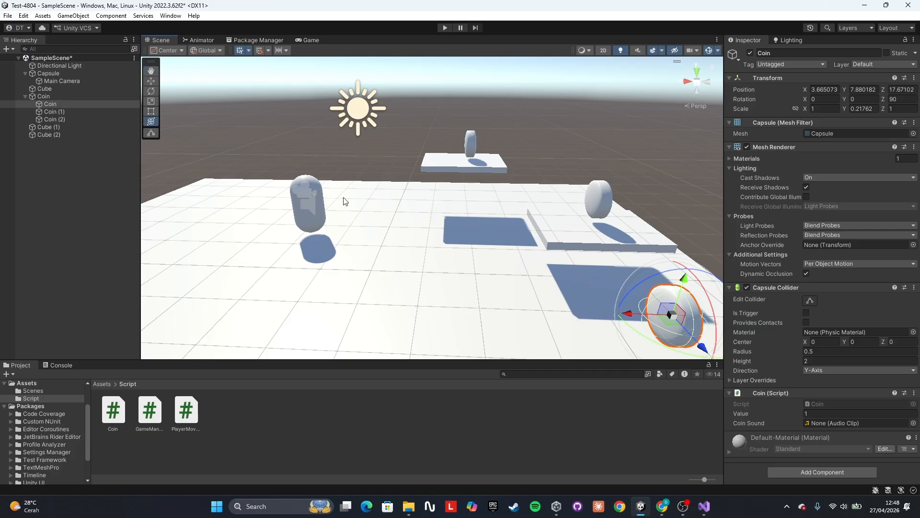
right_click_drag(536, 261, 580, 236)
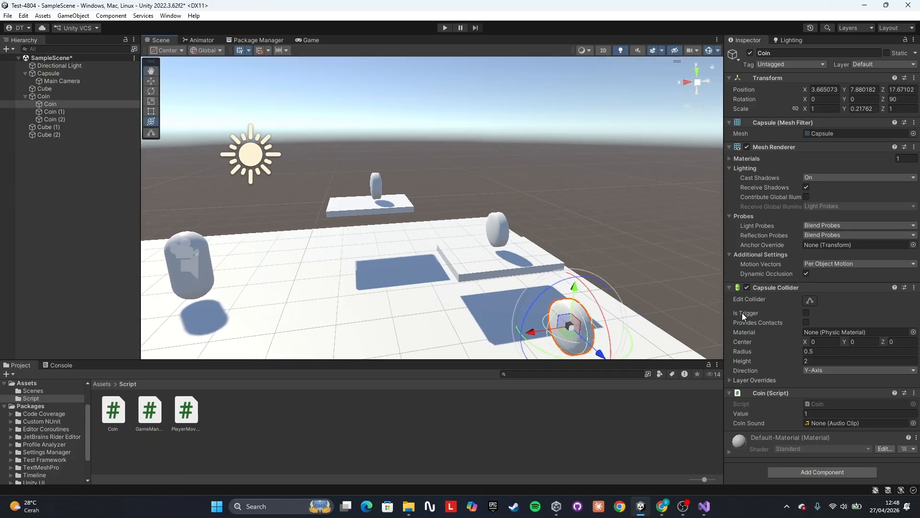
left_click(803, 313)
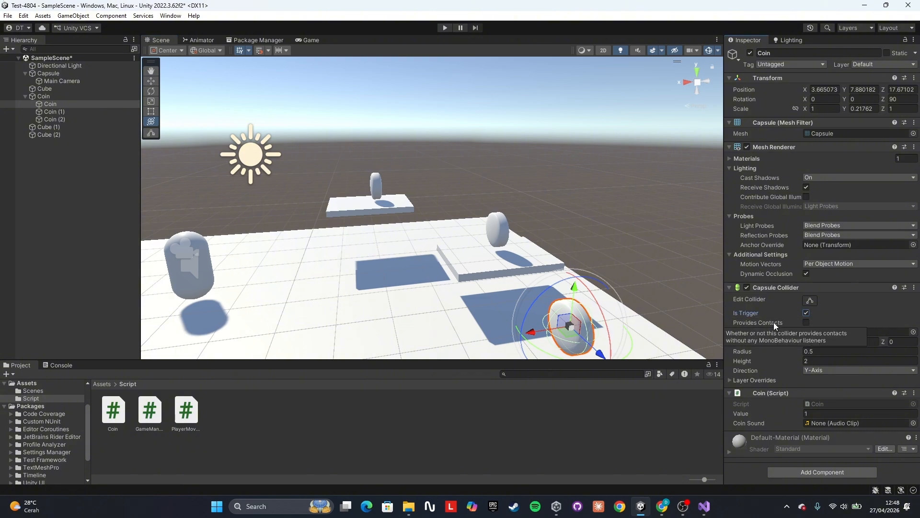
Enable Is Trigger on the Capsule Colliders of Coin (1) and Coin (2)
right_click_drag(588, 269, 597, 293)
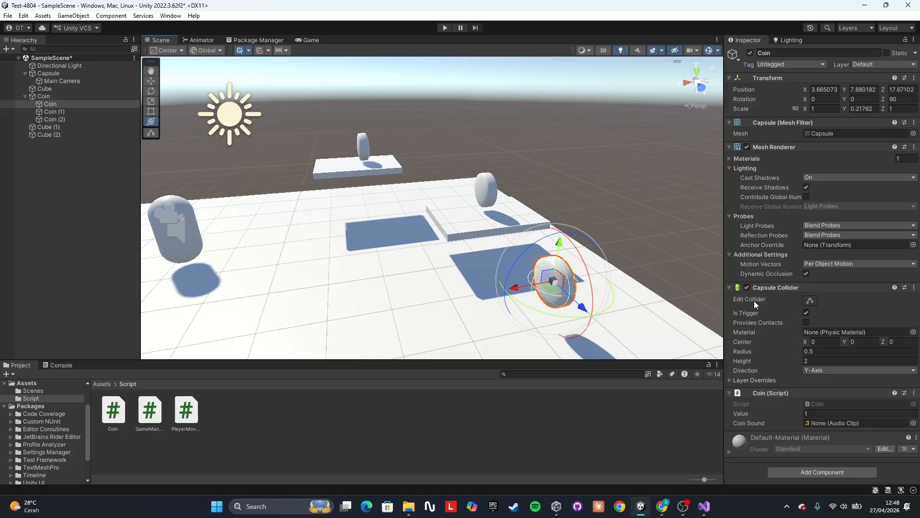
left_click(54, 111)
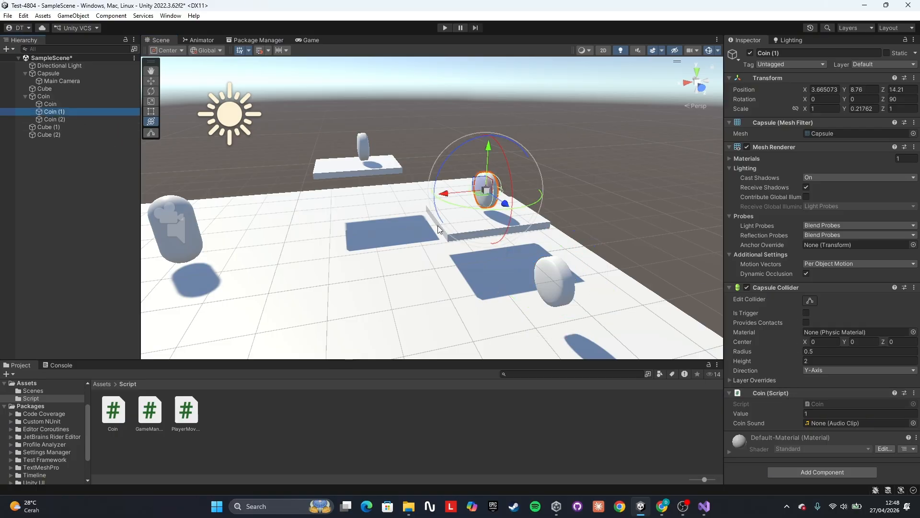
left_click(807, 312)
left_click(64, 119)
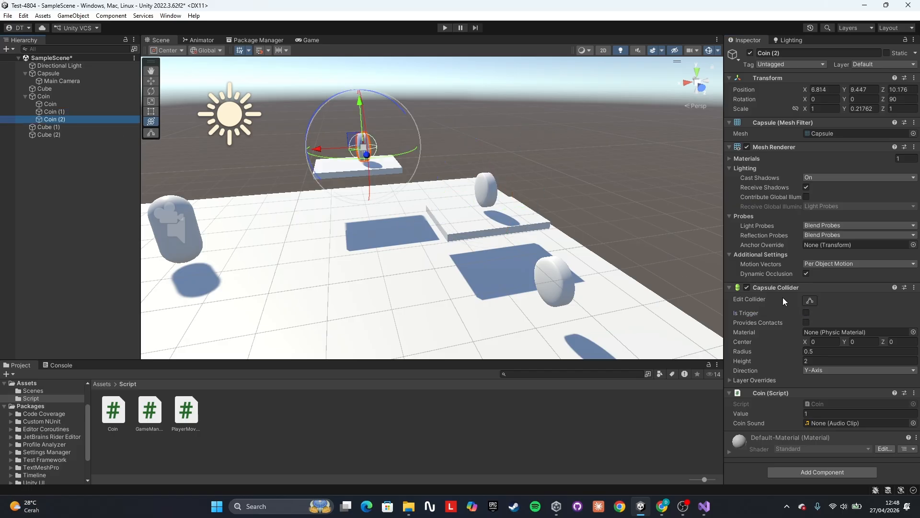
left_click(806, 313)
right_click_drag(443, 190, 424, 185)
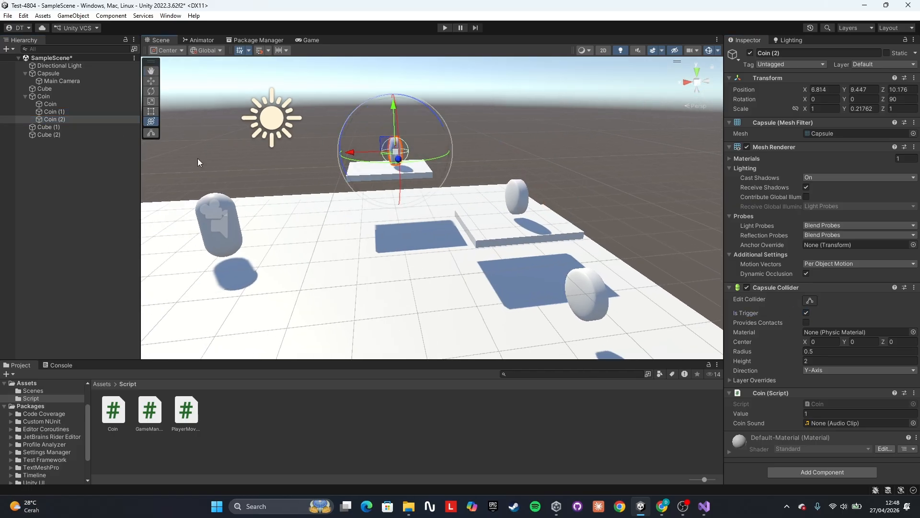
Create an empty object at the scene root and name it Platform
left_click(64, 135)
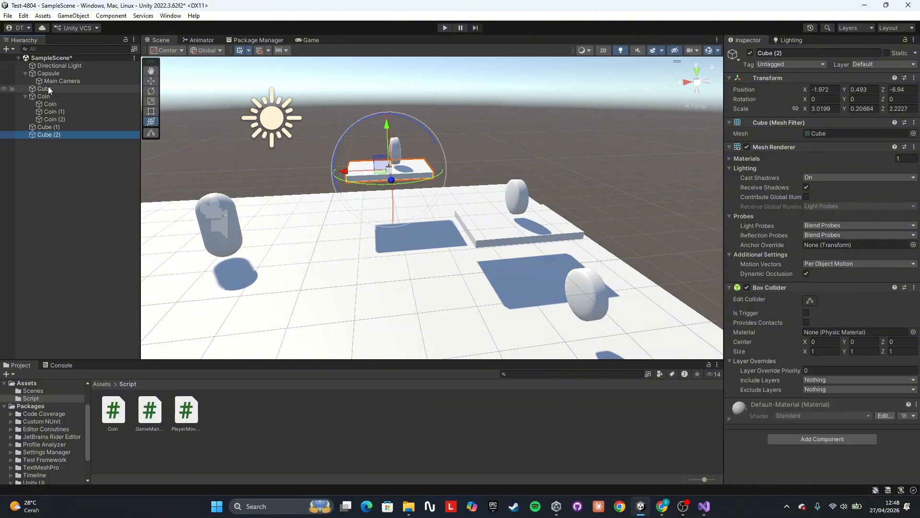
left_click(53, 127)
left_click(59, 134, "shift")
right_click(67, 171)
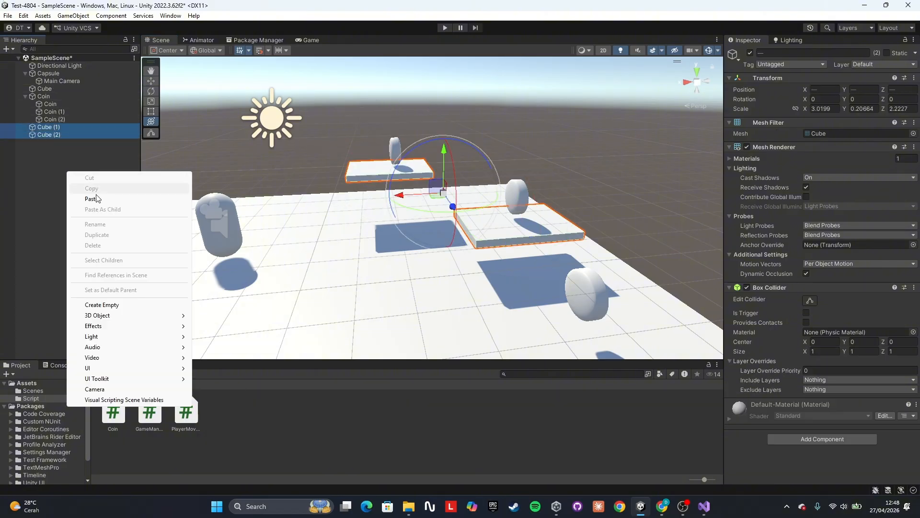
left_click(91, 305)
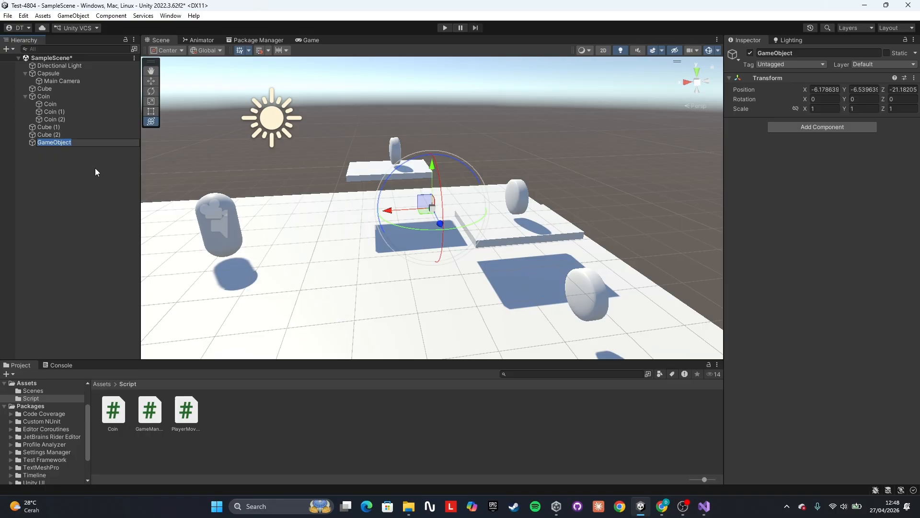
type("Platform")
key("Return")
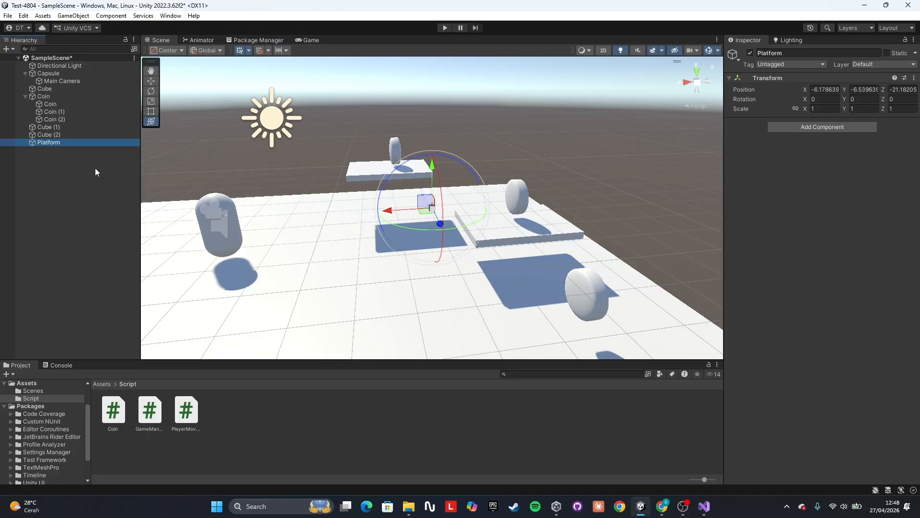
Make Cube (1) and Cube (2) children of the Platform object and collapse it in the hierarchy
left_click(57, 127)
left_click(53, 135)
left_click(67, 127)
left_click(59, 133, "shift")
mouse_move(59, 134)
left_mouse_down()
mouse_move(54, 142)
mouse_move(61, 141)
left_mouse_up()
left_click(24, 127)
left_click(56, 128)
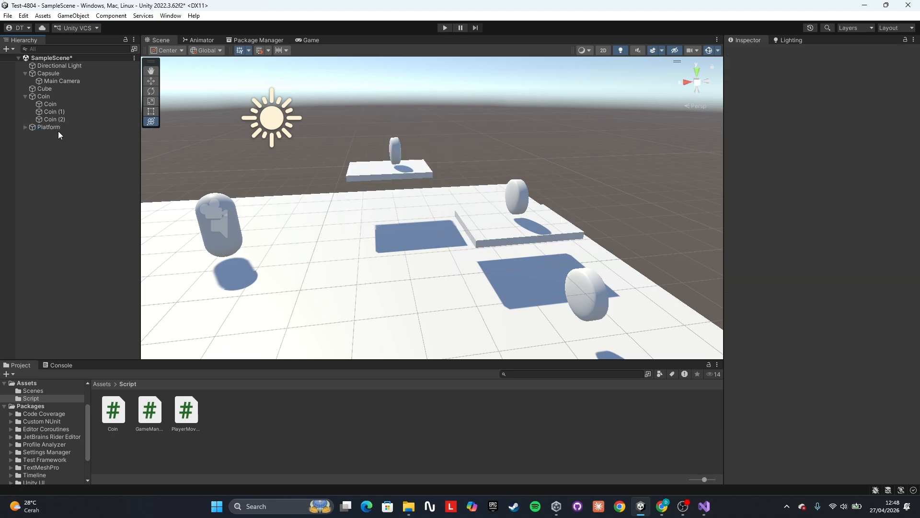
Move the Platform object above the Coin group in the hierarchy and collapse the Coin group
left_click_drag(40, 105, 38, 91)
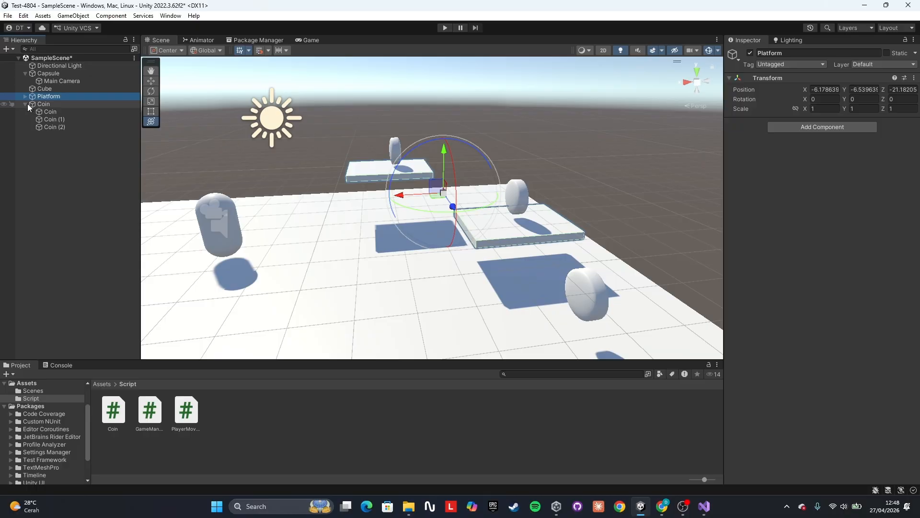
left_click(23, 105)
left_click(67, 139)
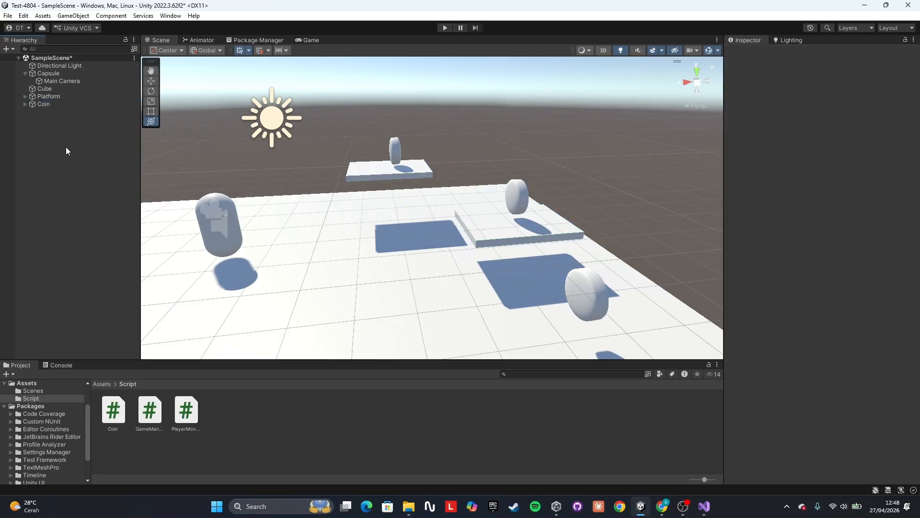
Create an empty object named GameManager and attach the GameManager script to it
right_click(66, 150)
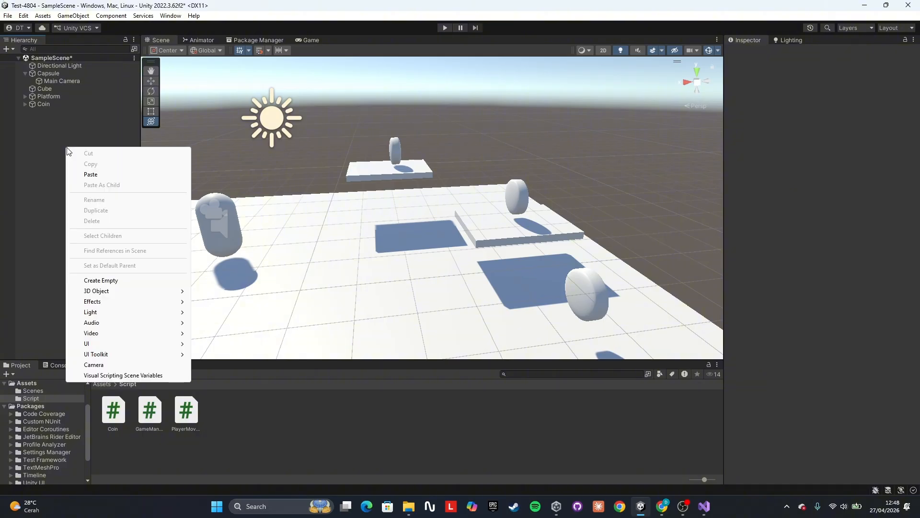
left_click(120, 283)
type("Game")
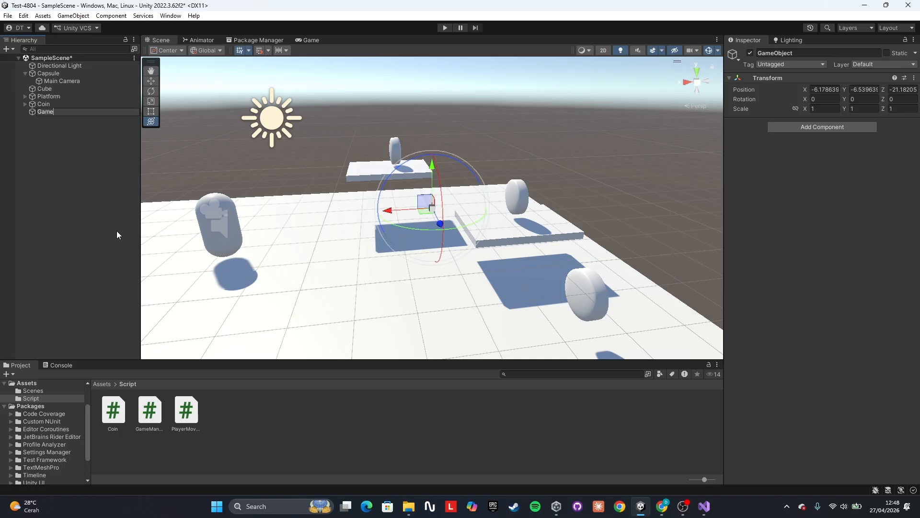
type("Manager")
key("Return")
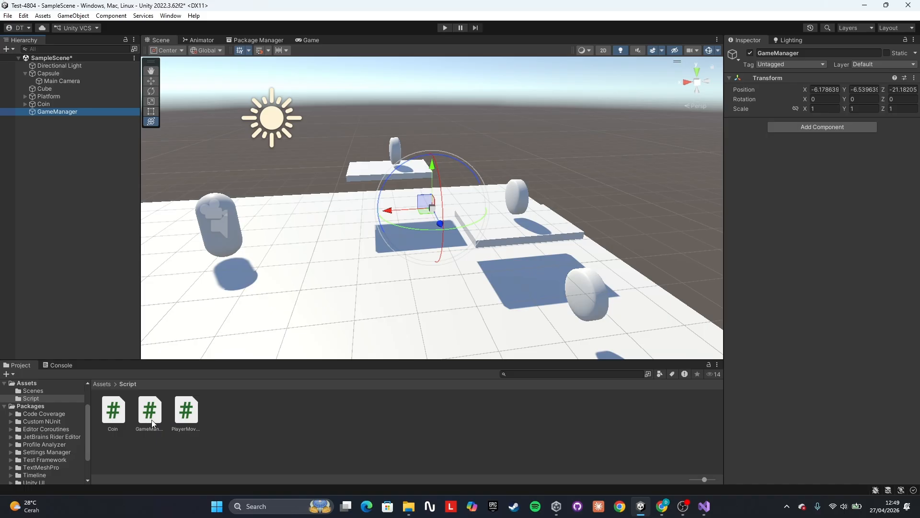
left_click_drag(152, 419, 812, 330)
left_click_drag(827, 224, 826, 223)
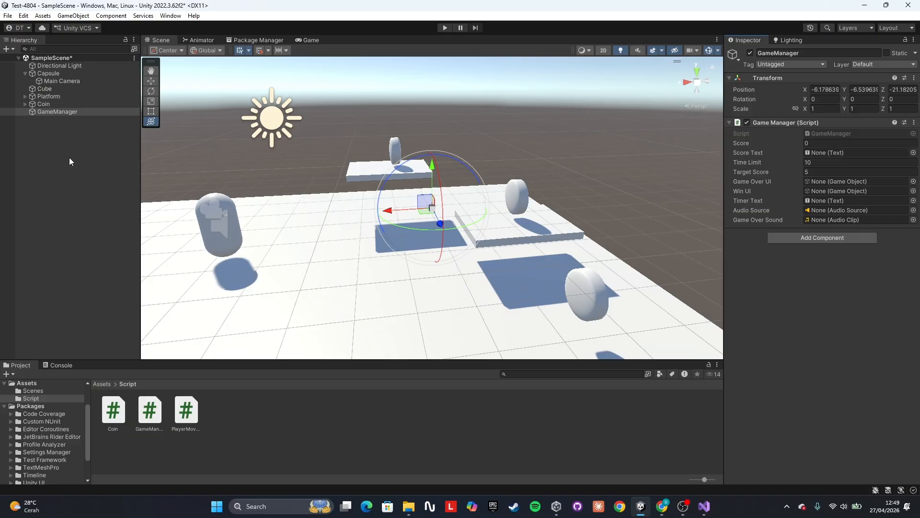
Add a UI Canvas to the scene
left_click_drag(350, 170, 481, 167, "alt")
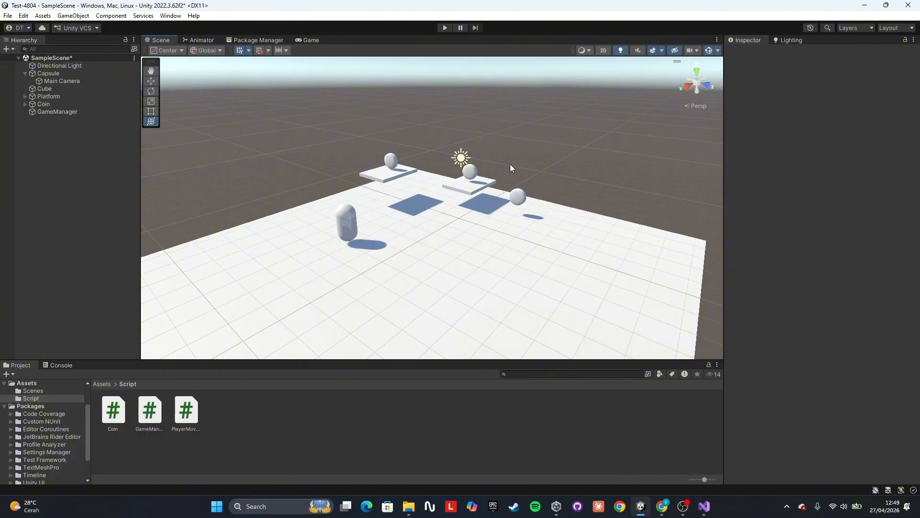
right_click(78, 150)
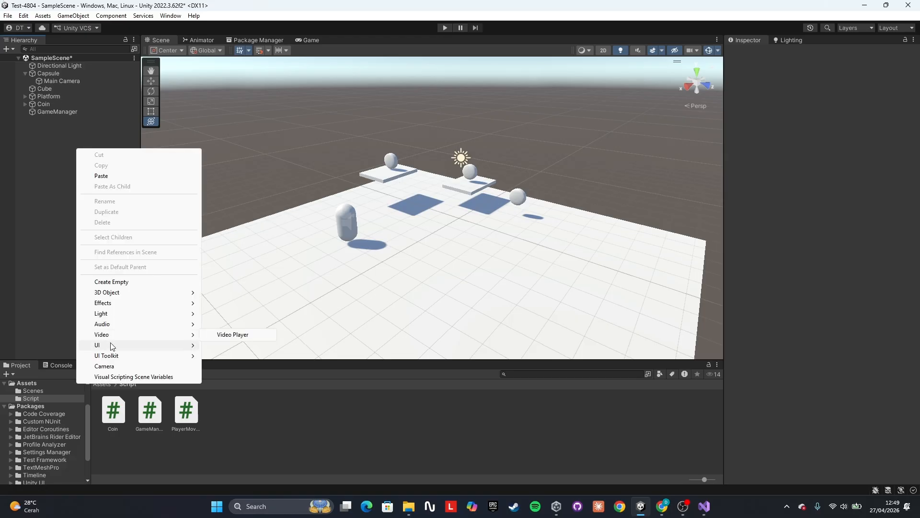
mouse_move(103, 349)
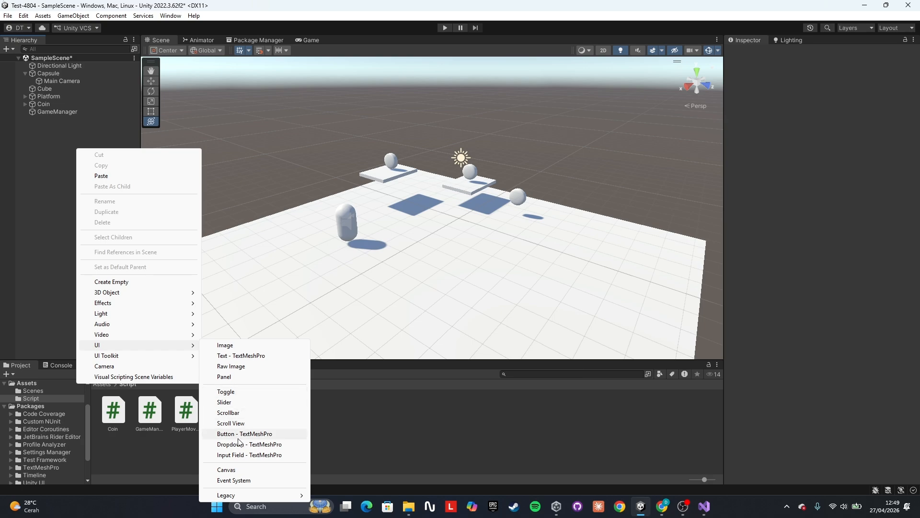
left_click(234, 470)
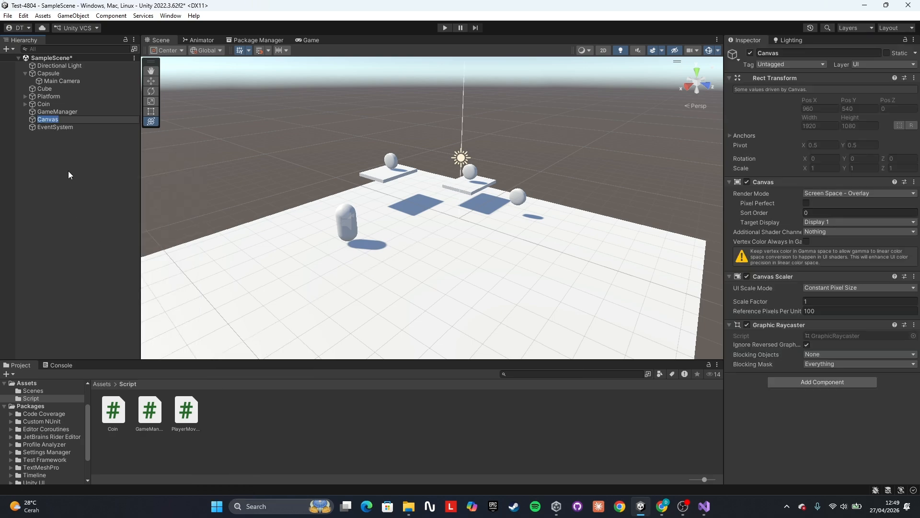
Add a legacy UI Text element as a child of the Canvas
left_click(65, 119)
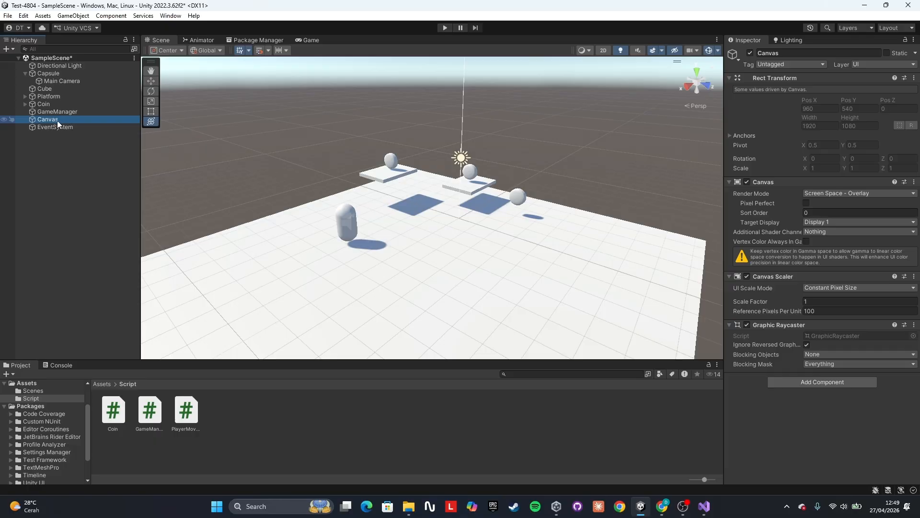
right_click(60, 120)
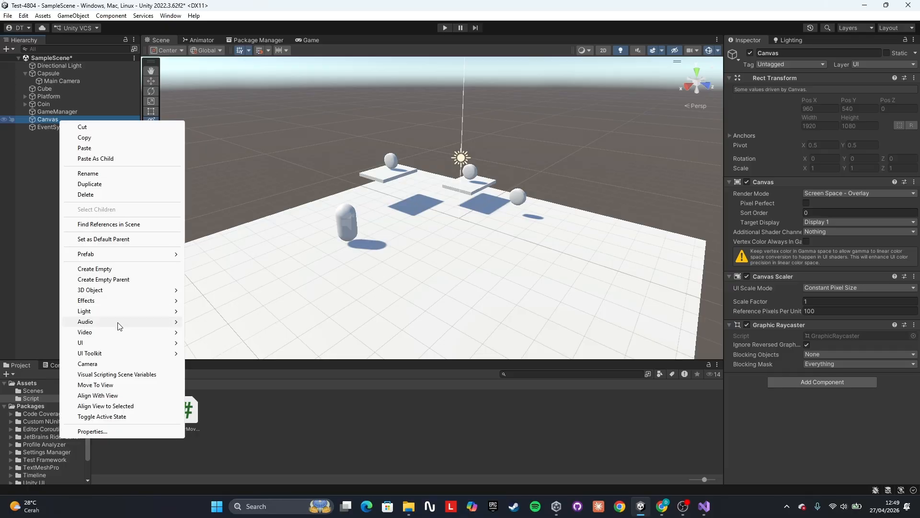
mouse_move(116, 343)
mouse_move(249, 492)
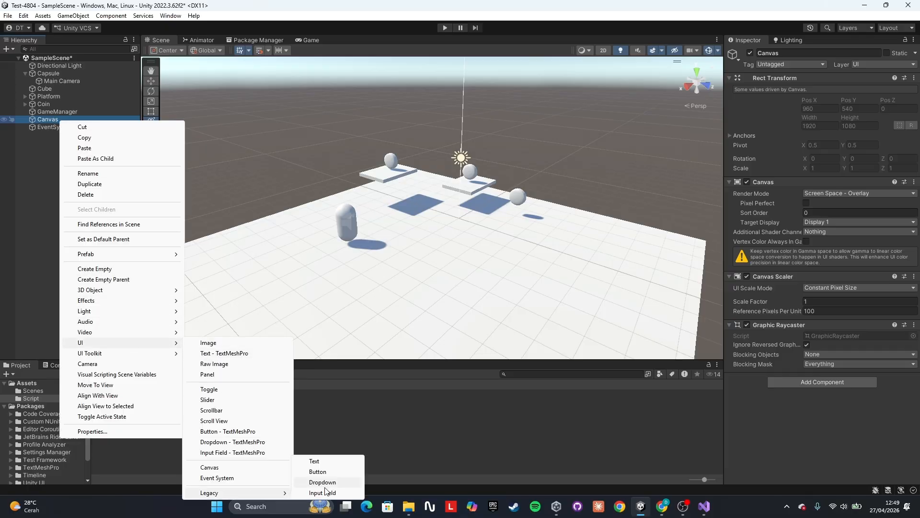
left_click(328, 461)
Switch the scene to 2D, frame the Canvas and enlarge the text box to about 296 by 142
right_click_drag(402, 255, 467, 141)
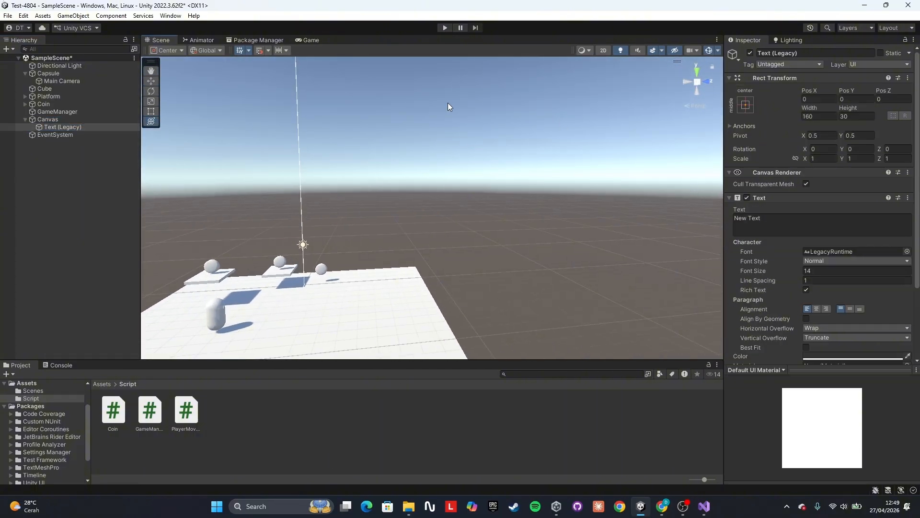
left_click(607, 50)
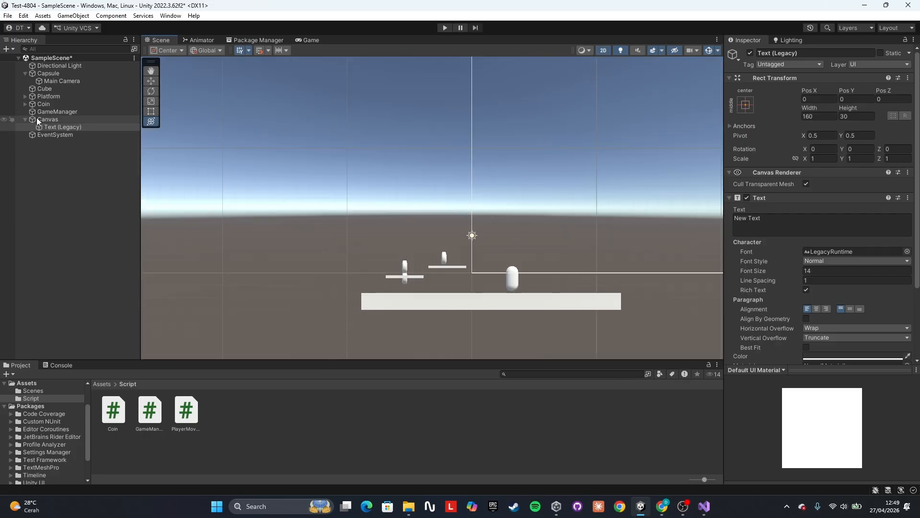
double_click(51, 119)
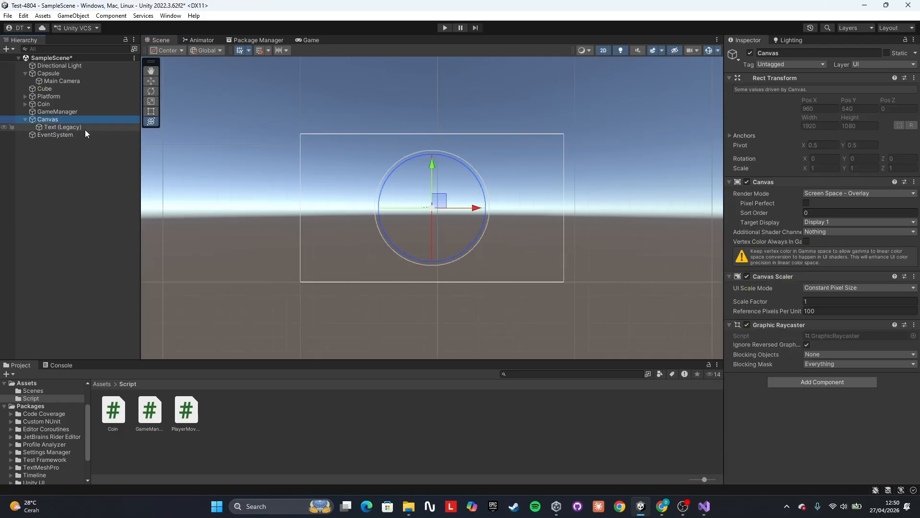
left_click(82, 147)
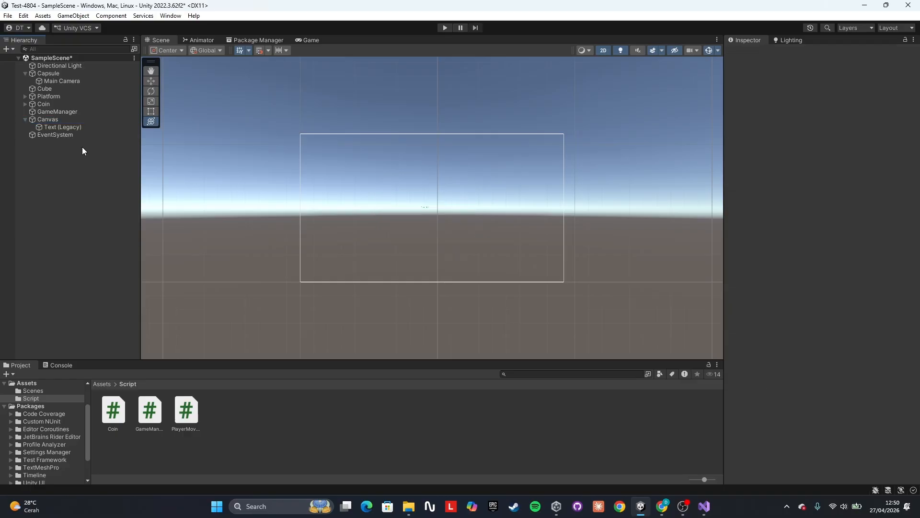
left_click(79, 127)
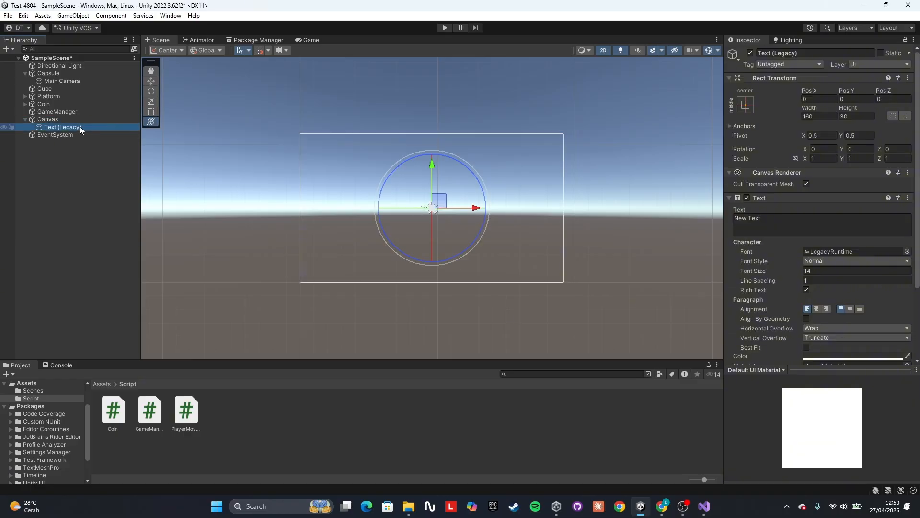
left_click(151, 111)
left_click_drag(442, 204, 462, 191)
left_click(458, 188)
left_click(446, 198)
key("ctrl+z")
Set the text content to Score, with Bold font style and font size 50
left_click(799, 227)
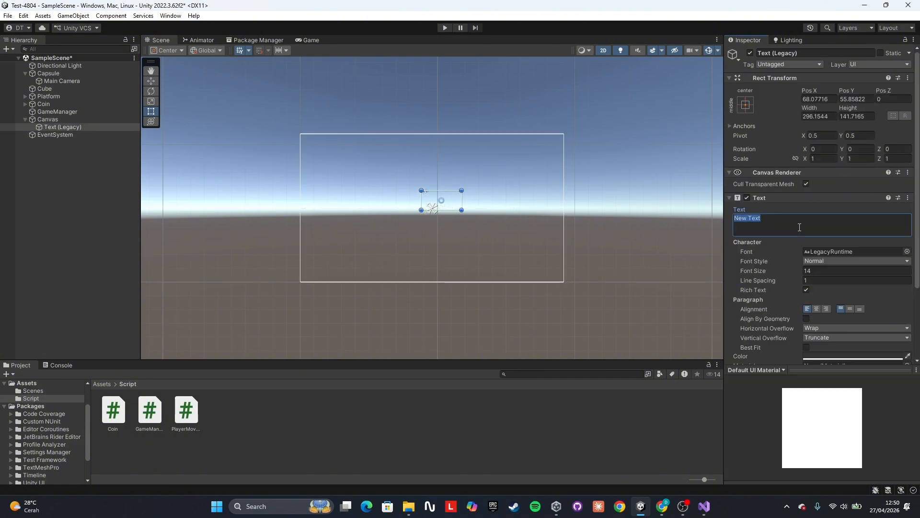
type("Score")
left_click(834, 261)
left_click(836, 282)
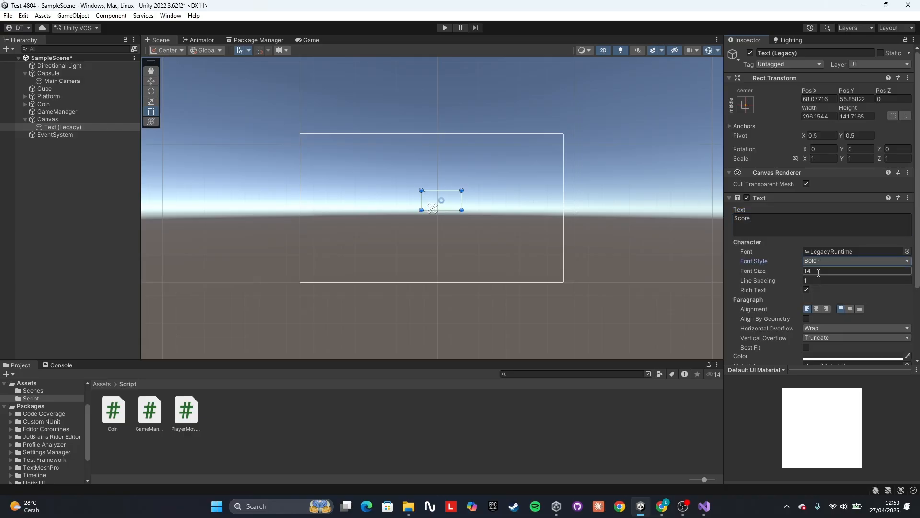
left_click(818, 273)
type("50")
Shrink the Score text box to about 258 by 82 and place it near the Canvas's upper-left corner at X -748, Y 421
left_click_drag(462, 210, 338, 148)
left_click(341, 148)
left_click(382, 170)
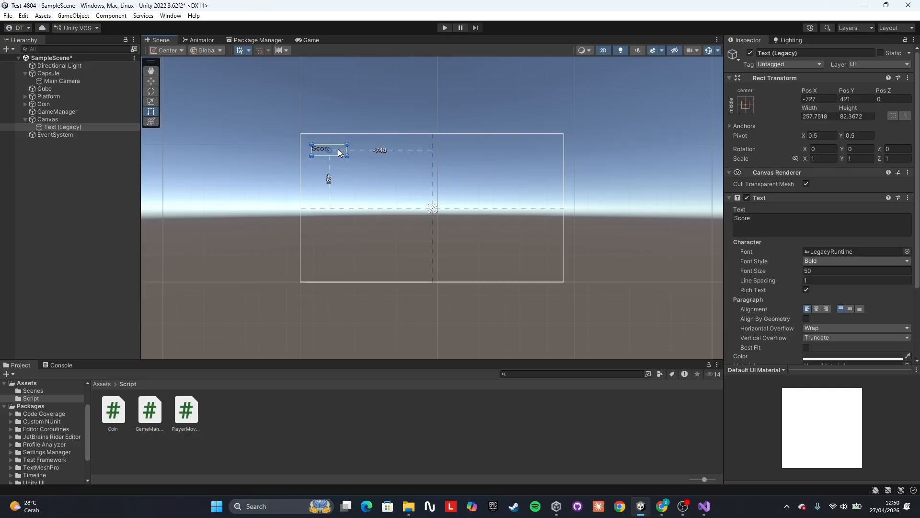
left_click(294, 146)
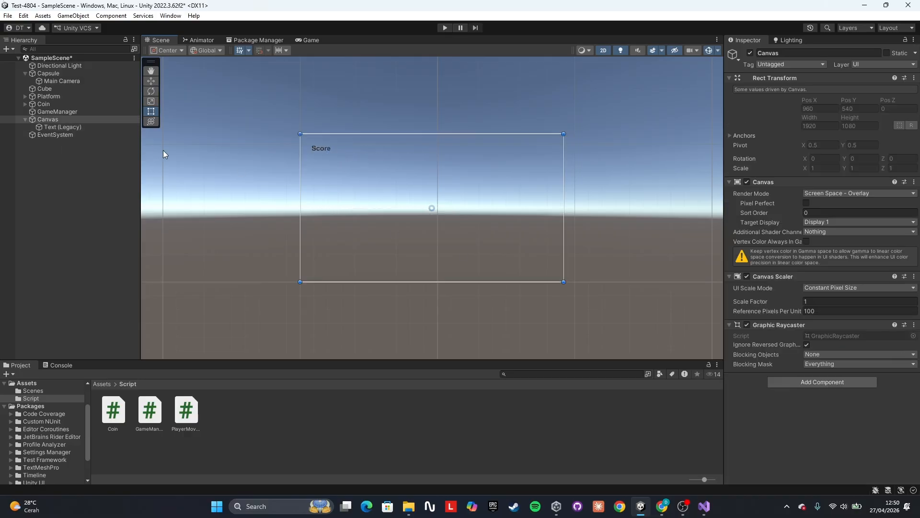
left_click(95, 128)
scroll(807, 318, "down", 3)
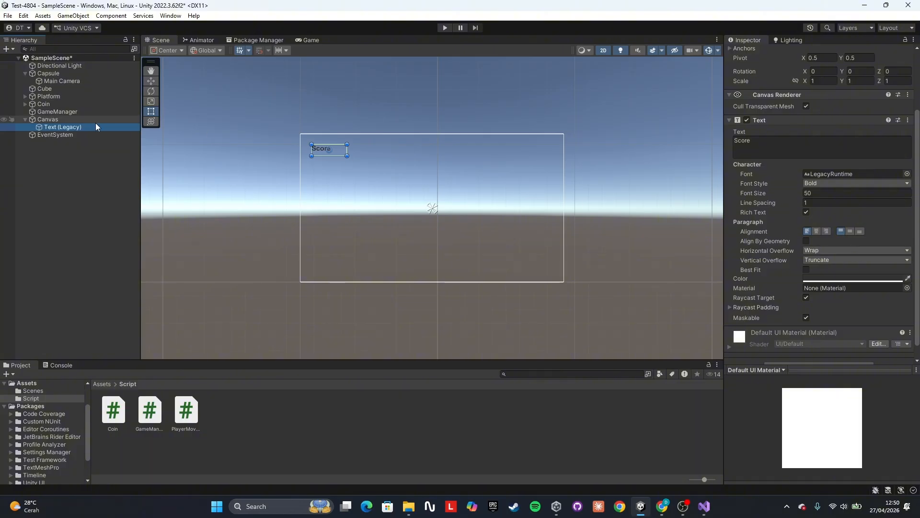
Rename the Text (Legacy) object under the Canvas as Score
left_click(65, 111)
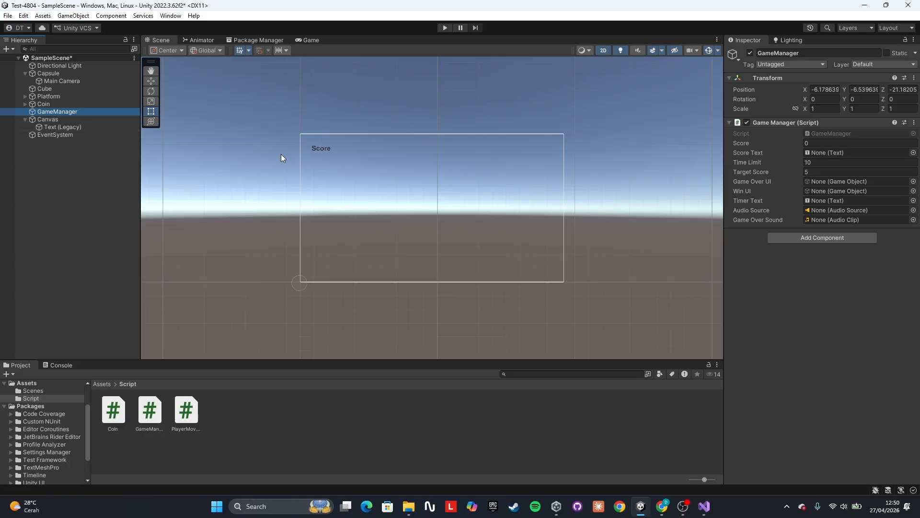
left_click(65, 126)
left_click(71, 127)
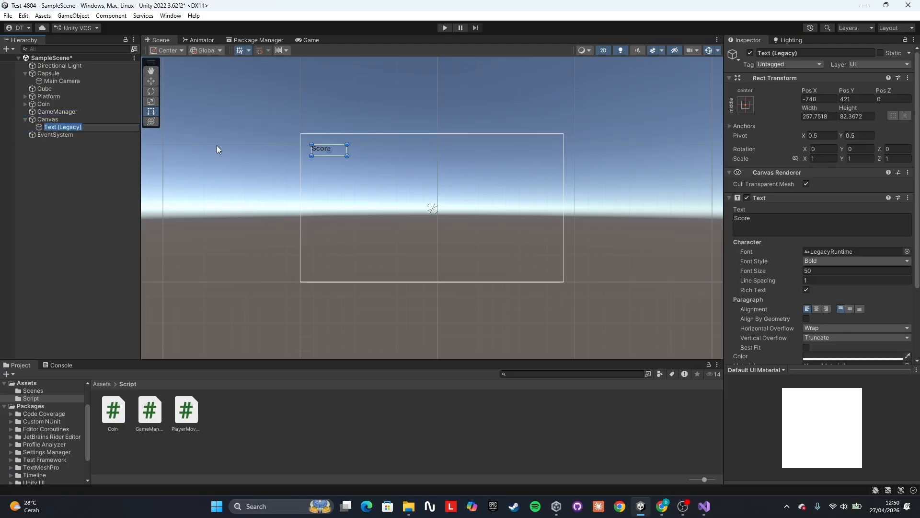
type("Score")
key("Return")
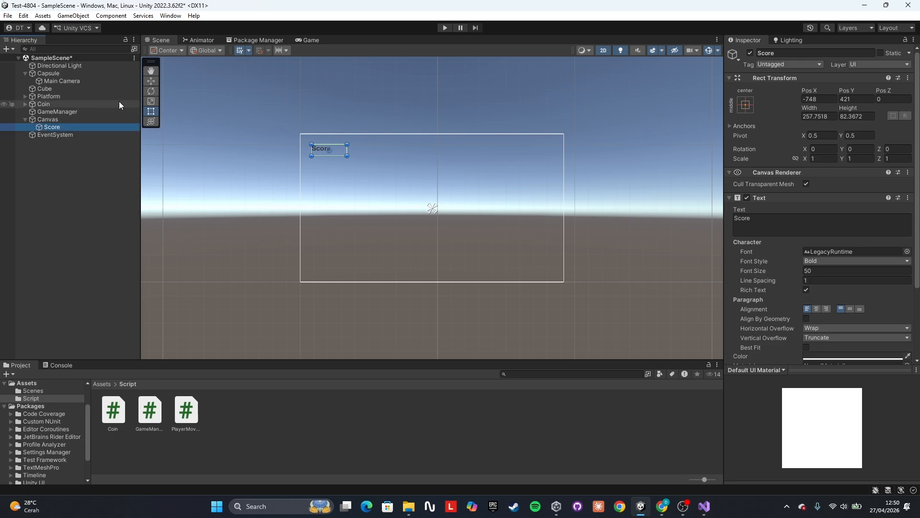
Assign the Canvas's Score text object to the Score Text reference of the GameManager object's Game Manager script
left_click(103, 112)
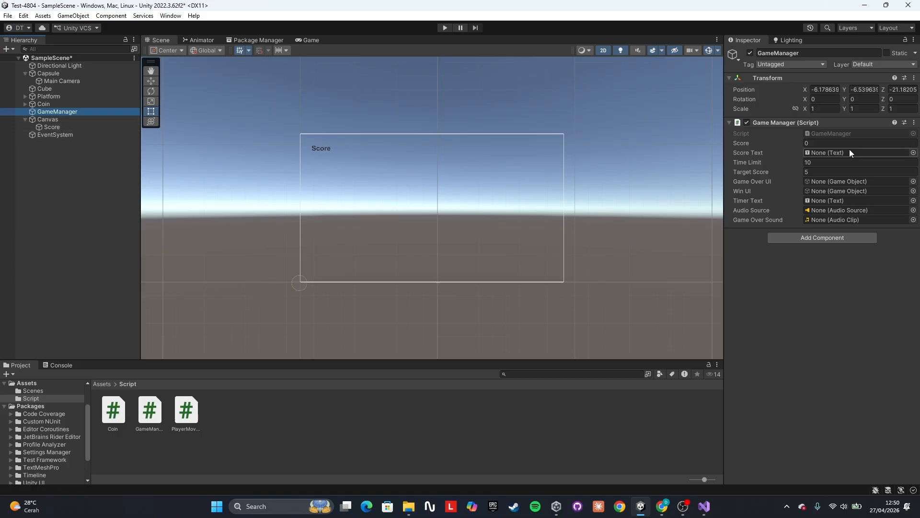
double_click(54, 127)
left_click(68, 112)
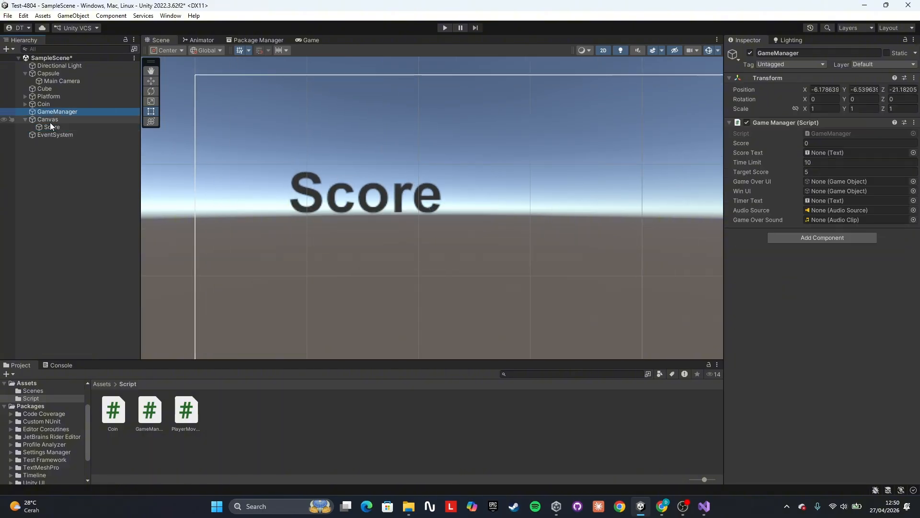
left_click_drag(50, 125, 830, 150)
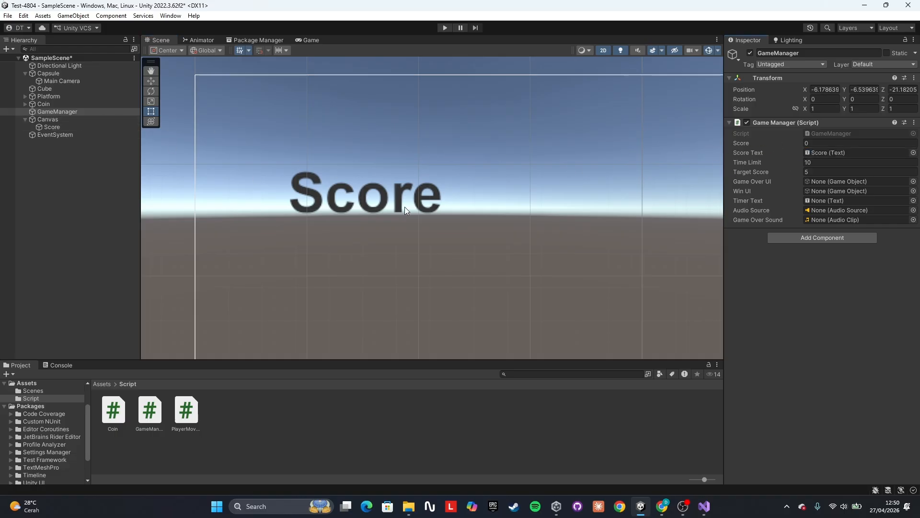
Tag the Capsule as Player
scroll(407, 206, "down", 4)
middle_click_drag(517, 257, 462, 186)
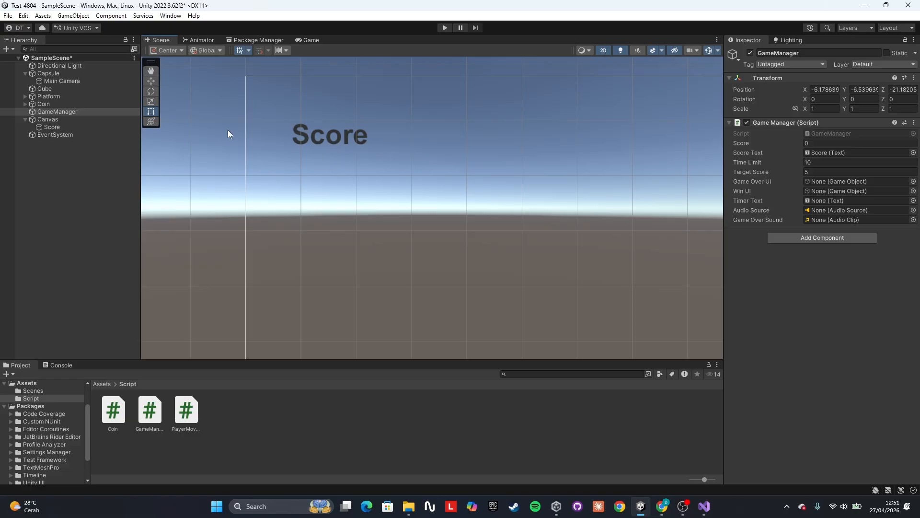
left_click(81, 73)
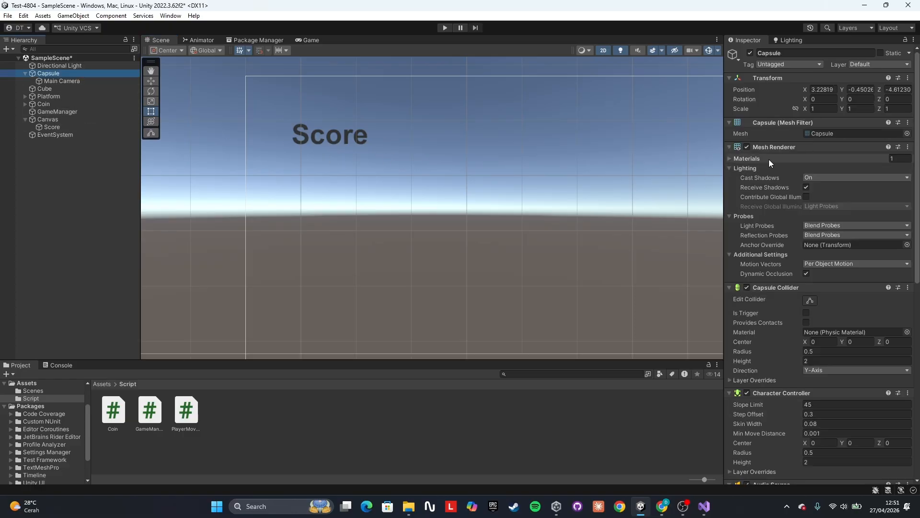
left_click(786, 65)
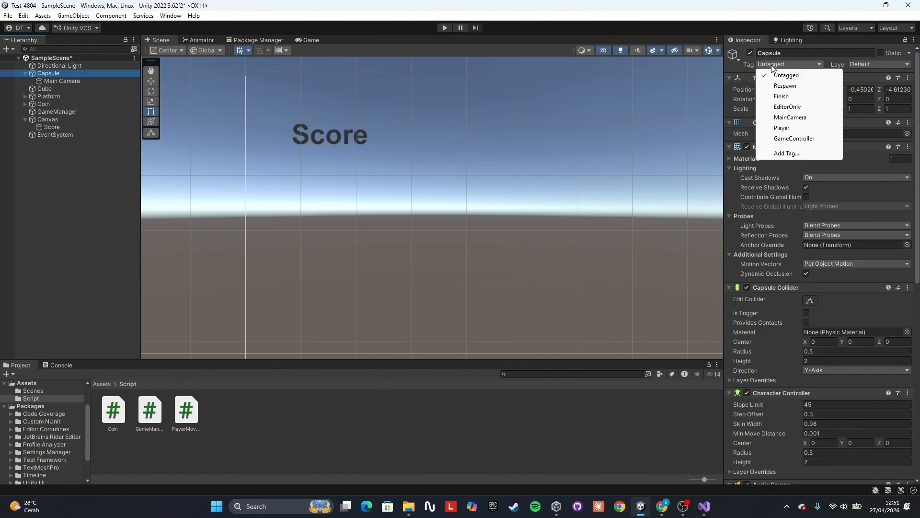
left_click(782, 128)
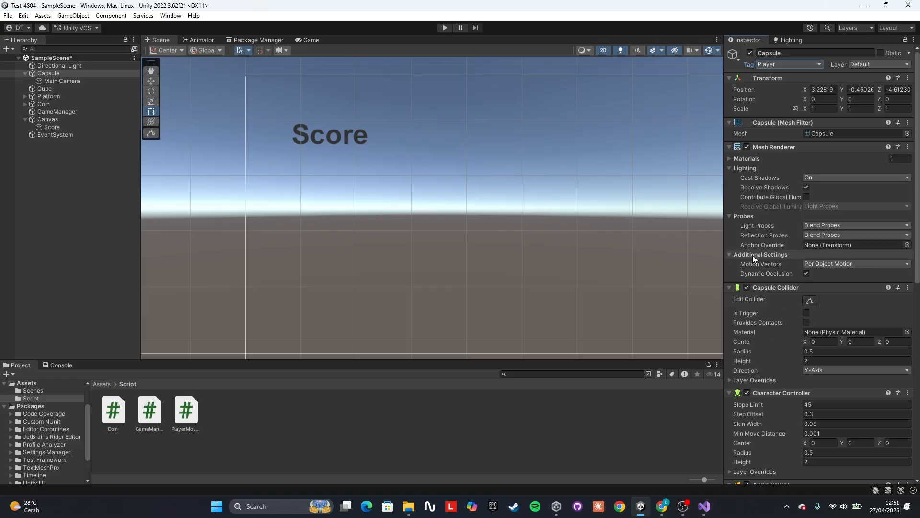
Switch to Visual Studio, review the GameManager script and the Player tag check in Coin.cs, and return to Unity
left_click(704, 506)
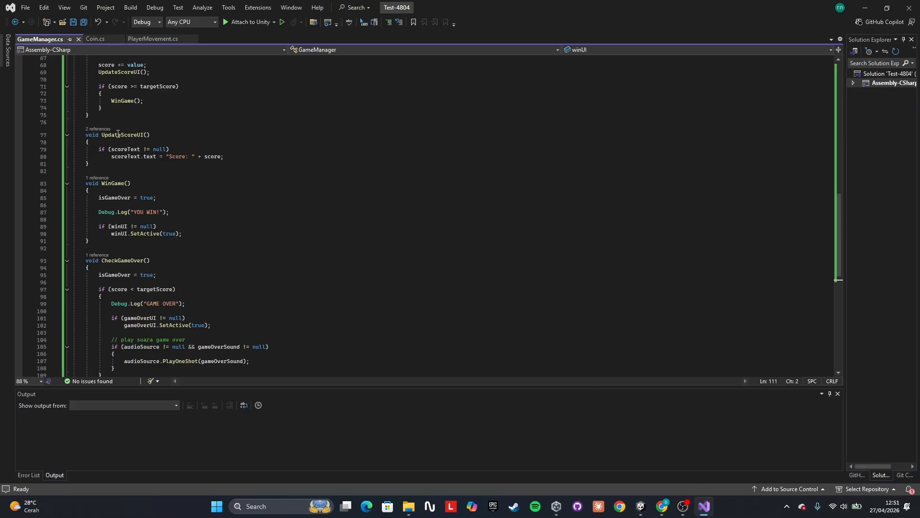
scroll(128, 144, "up", 20)
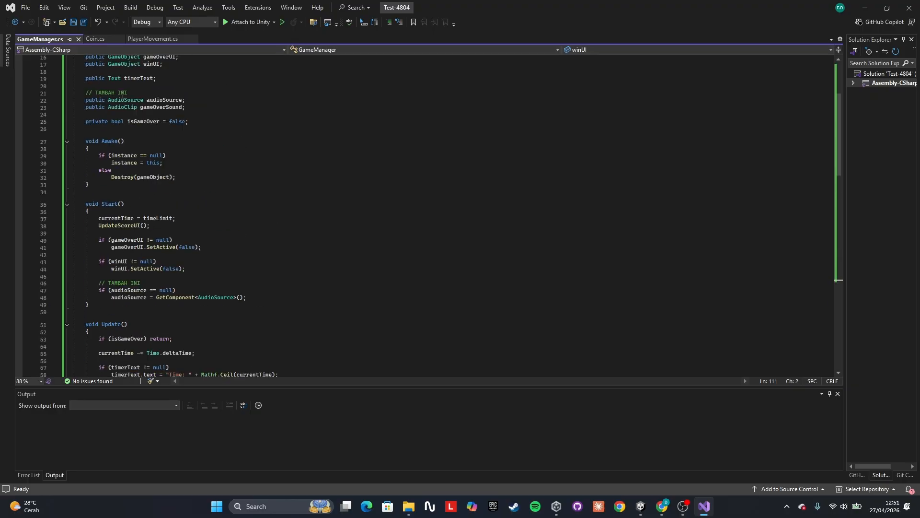
left_click(104, 40)
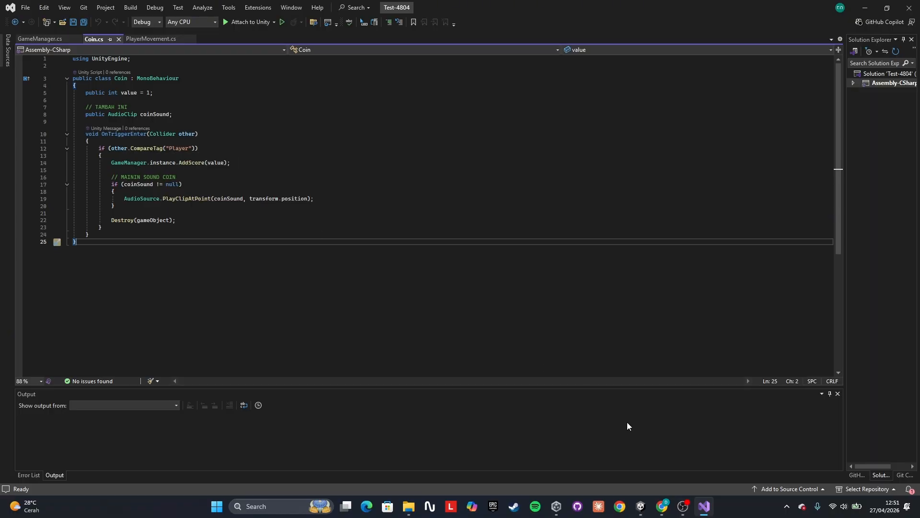
left_click(641, 507)
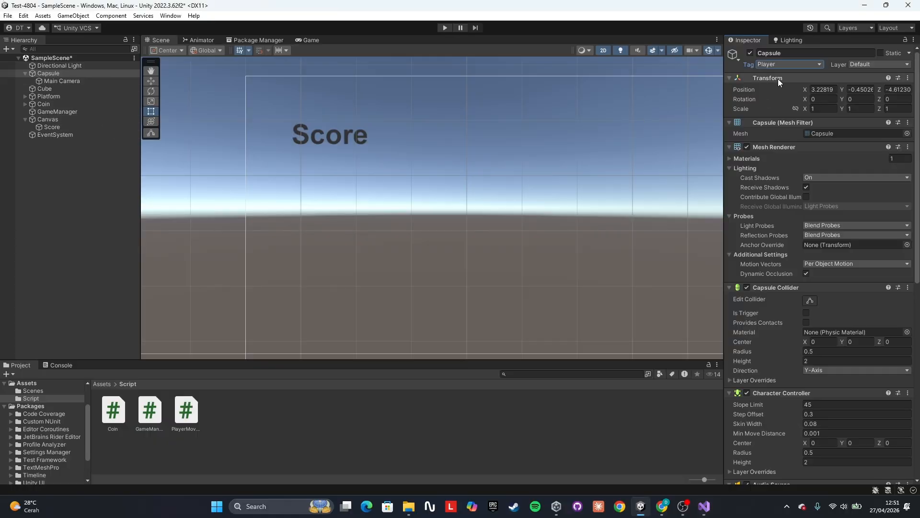
Switch the scene back to 3D, frame the Cube floor from an angle, and clear the selection
middle_click_drag(472, 243, 409, 174)
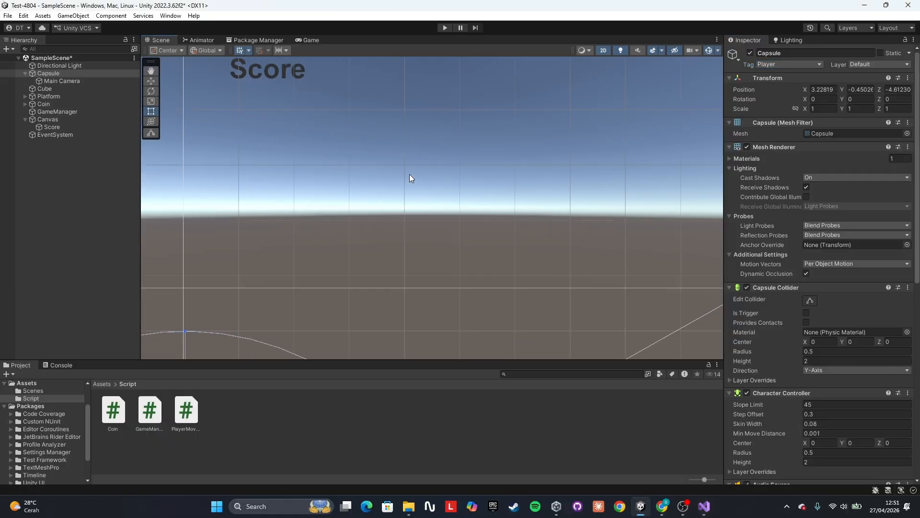
scroll(415, 178, "down", 12)
left_click(602, 53)
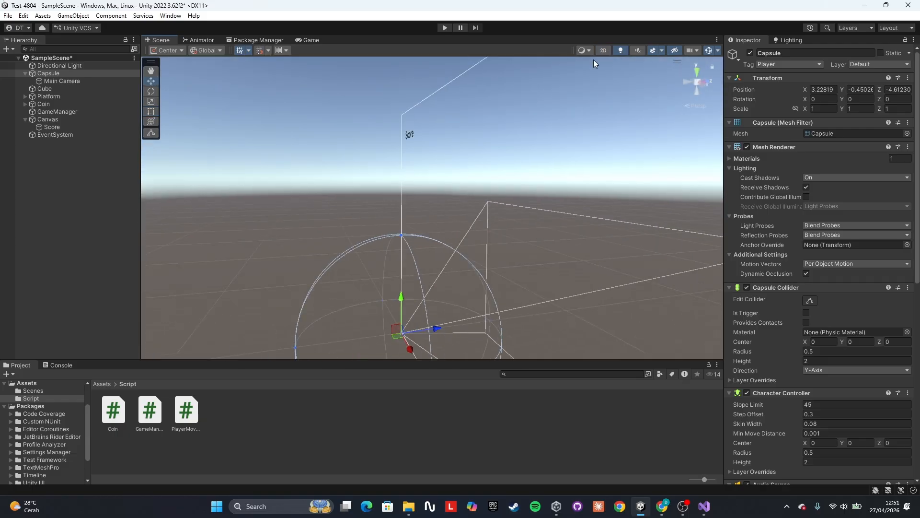
left_click(549, 154)
left_click(67, 96)
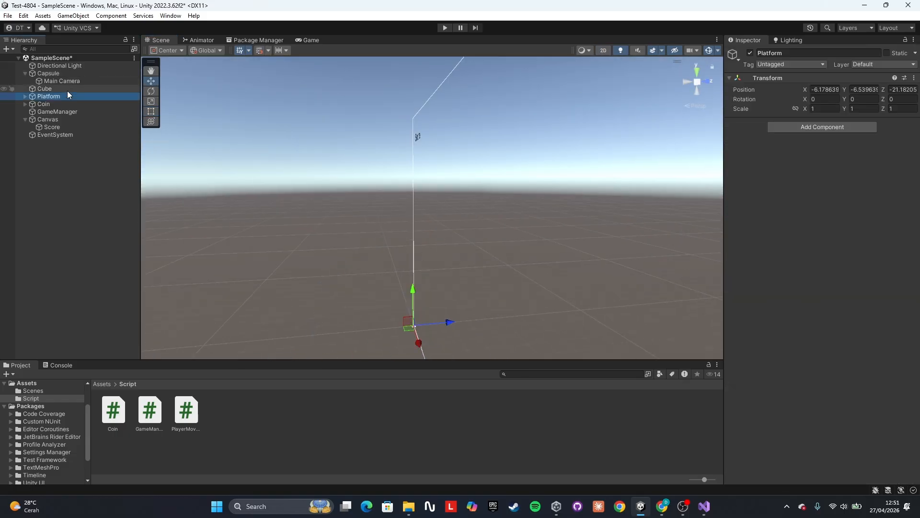
double_click(70, 89)
right_click_drag(351, 147, 446, 152)
left_click(80, 166)
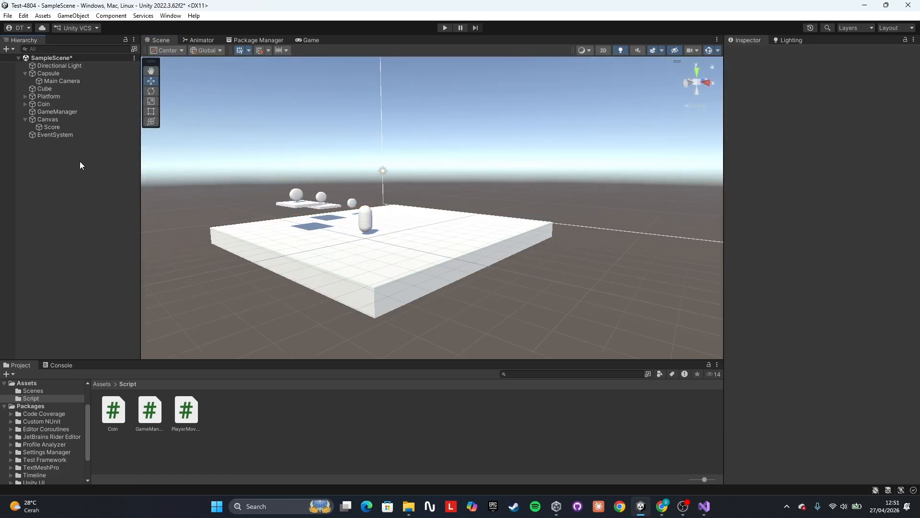
Play-test the game by moving the player forward to collect the three coins, and stop play mode
left_click(445, 27)
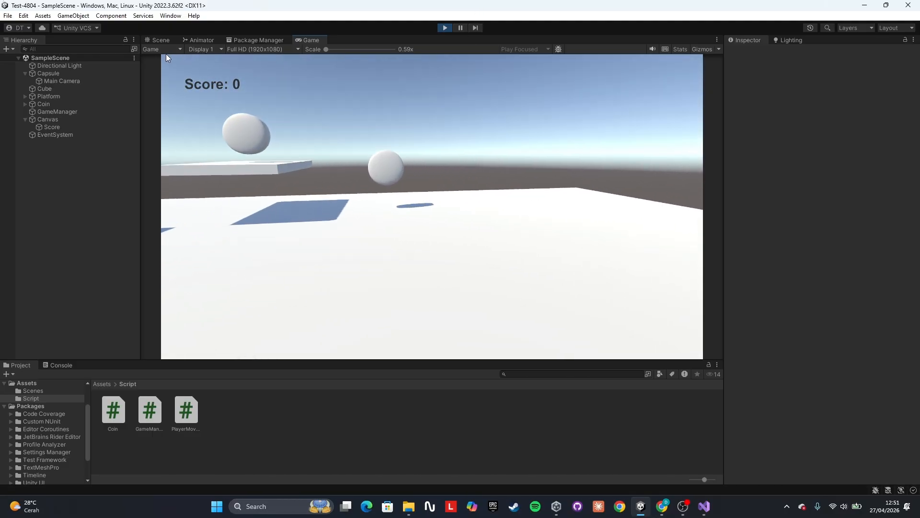
key("w")
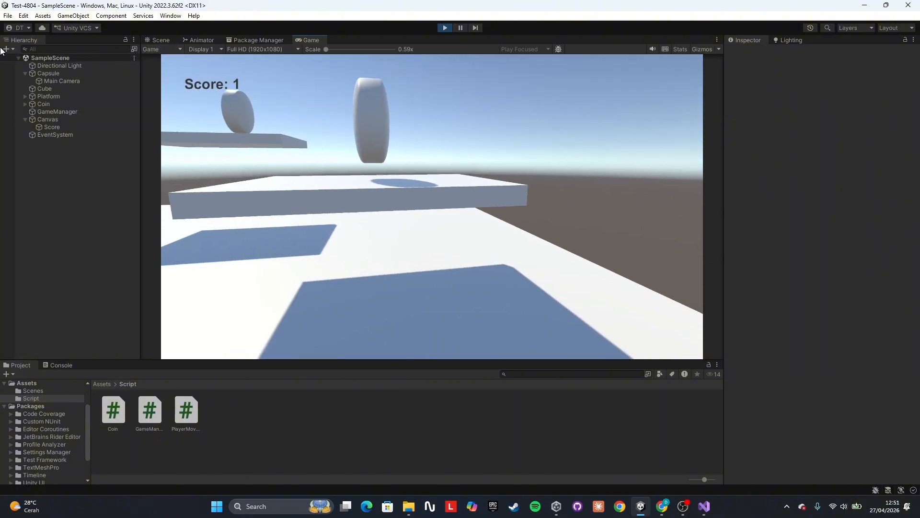
key("w")
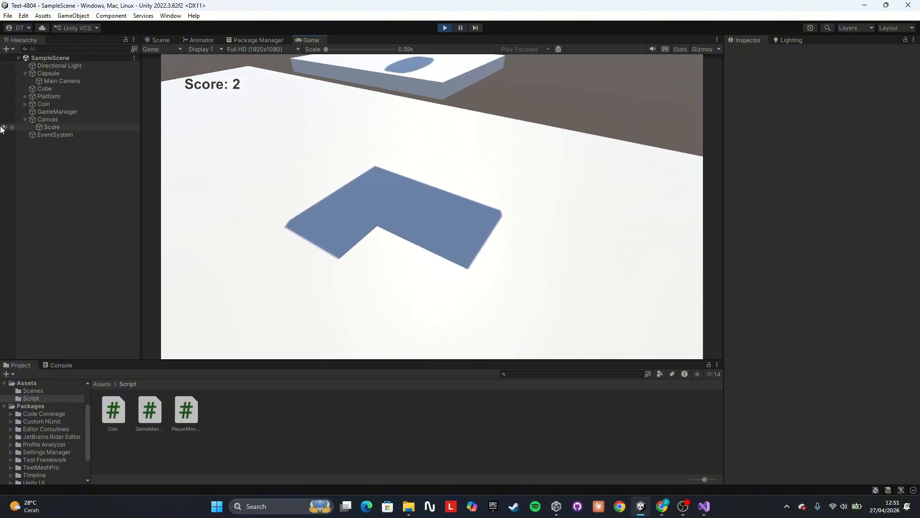
key("w")
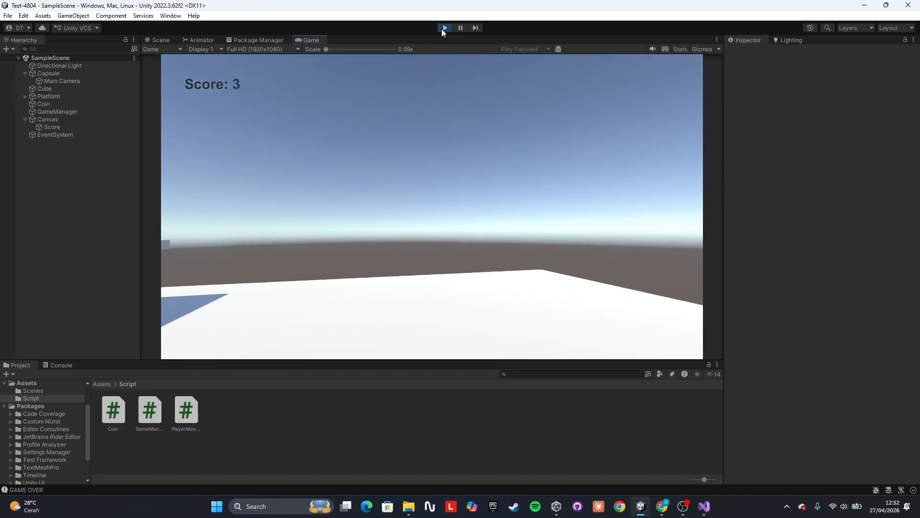
left_click(444, 28)
right_click_drag(530, 152, 506, 153)
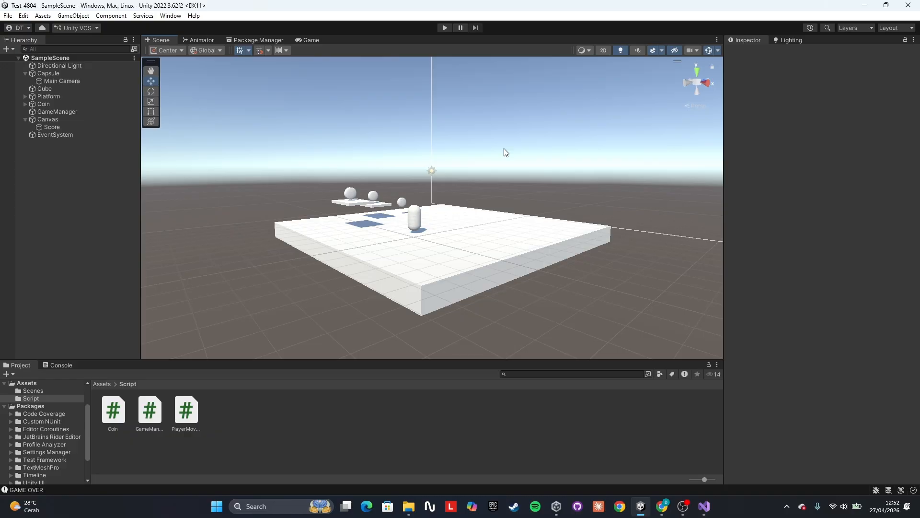